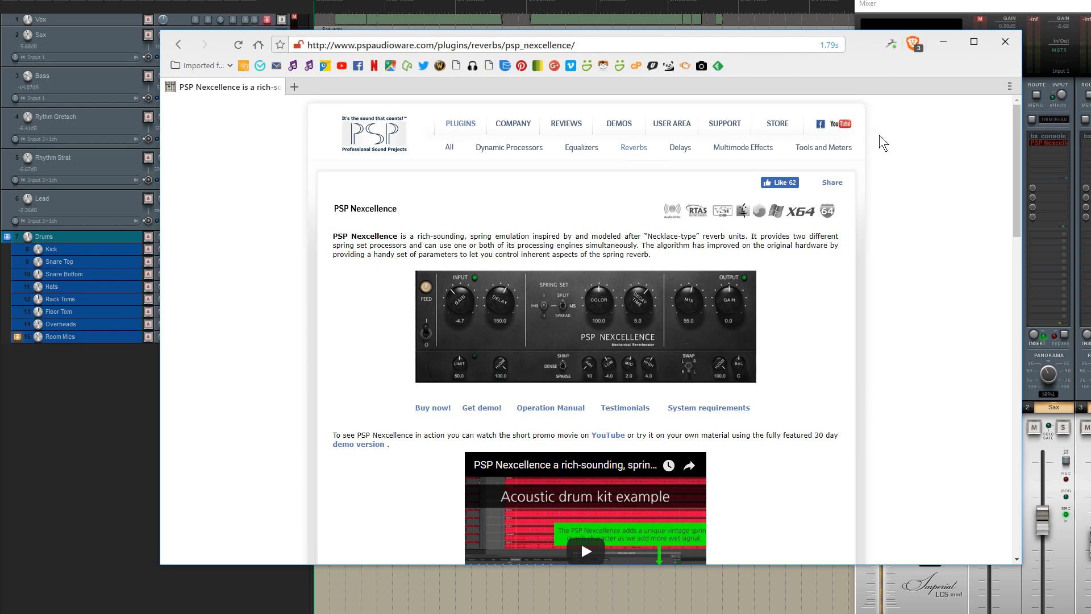
# Look over the PSP Nexcellence product page and close the browser window
pyautogui.moveTo(1017, 226); pyautogui.dragTo(1017, 252)
pyautogui.scroll(-3, 653, 378)
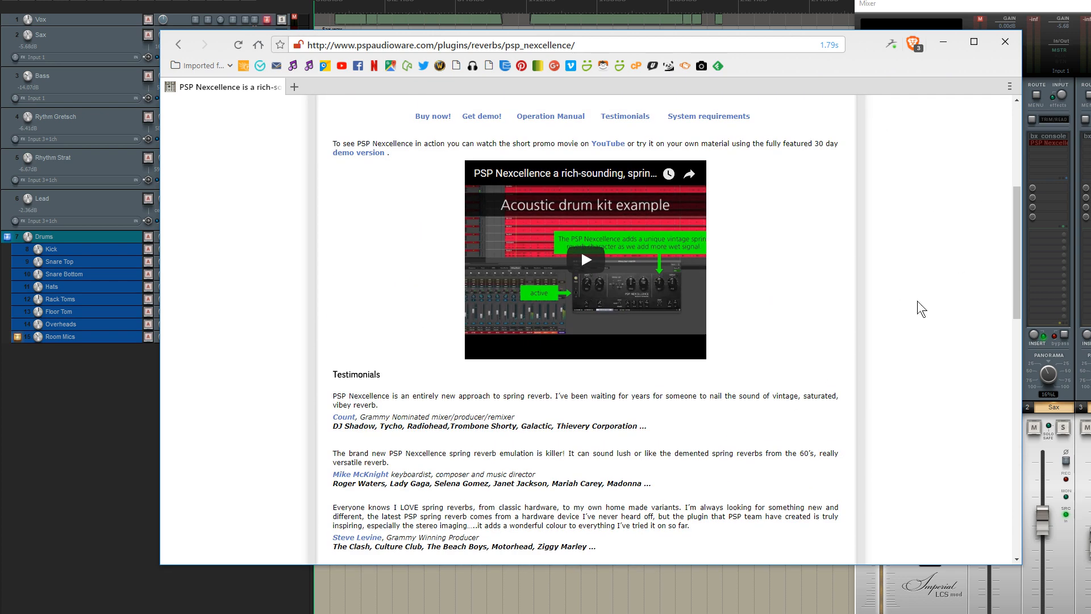
pyautogui.scroll(1, 1018, 295)
pyautogui.scroll(3, 1020, 265)
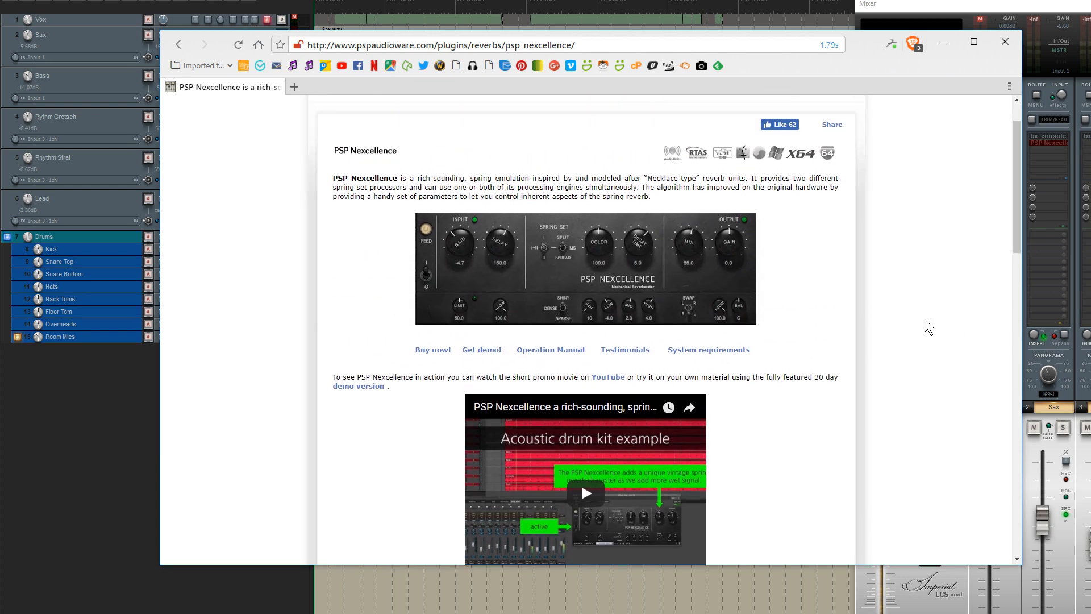
pyautogui.moveTo(861, 51); pyautogui.dragTo(866, 65)
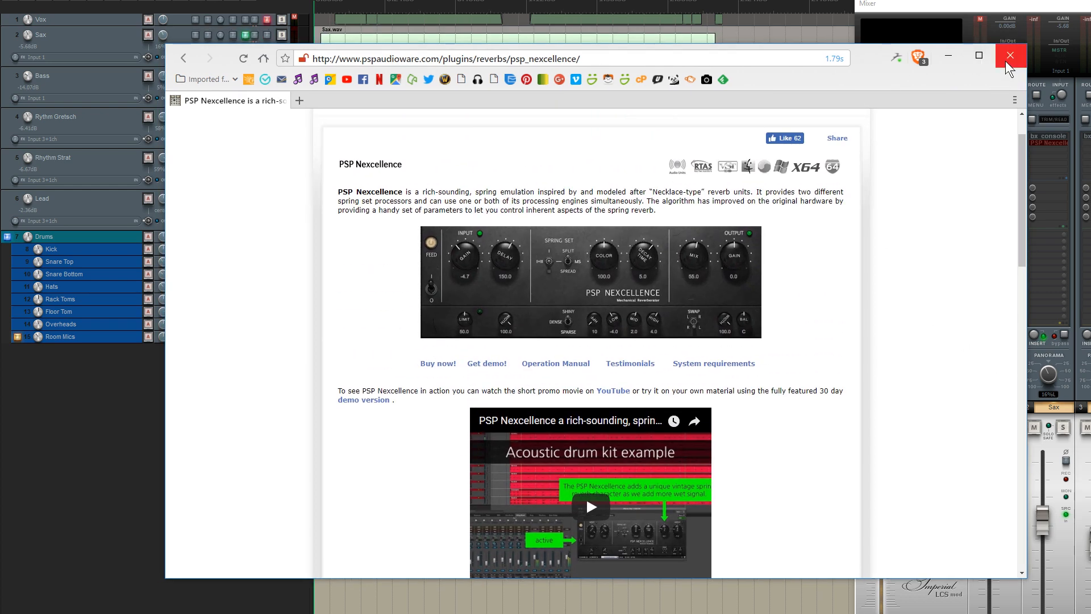
pyautogui.click(1006, 60)
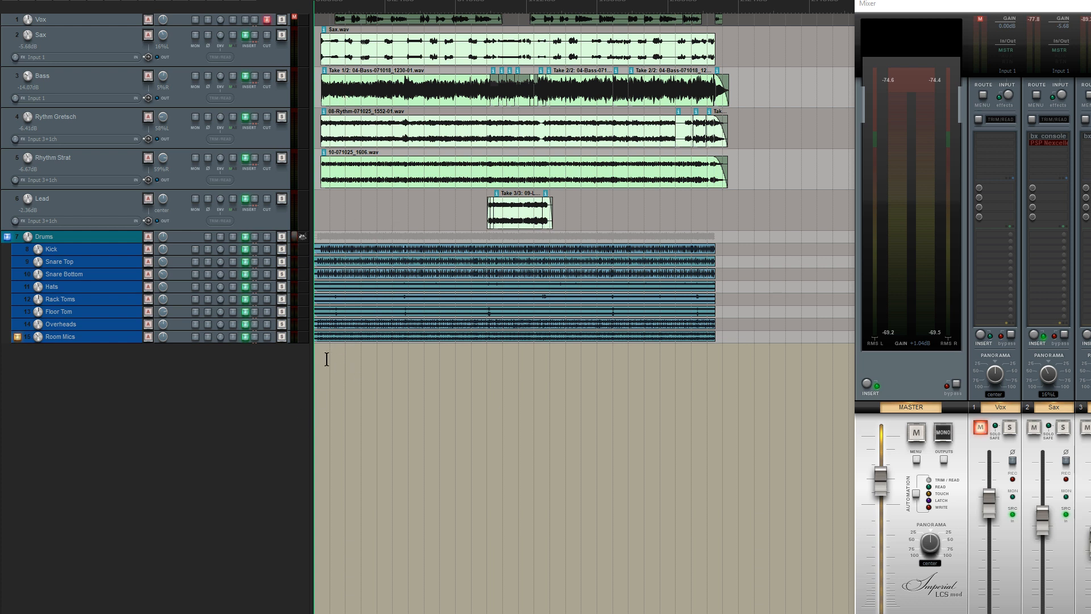
# Play the mix from the start and bring the full mixer into view to check the channel strips and meters
pyautogui.press('space')
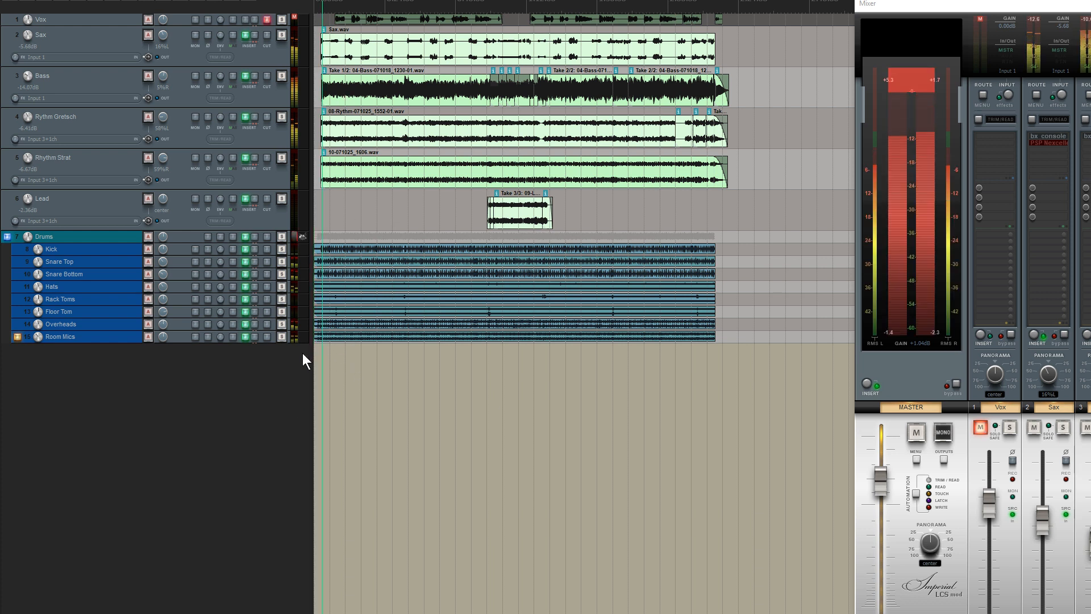
pyautogui.press('space')
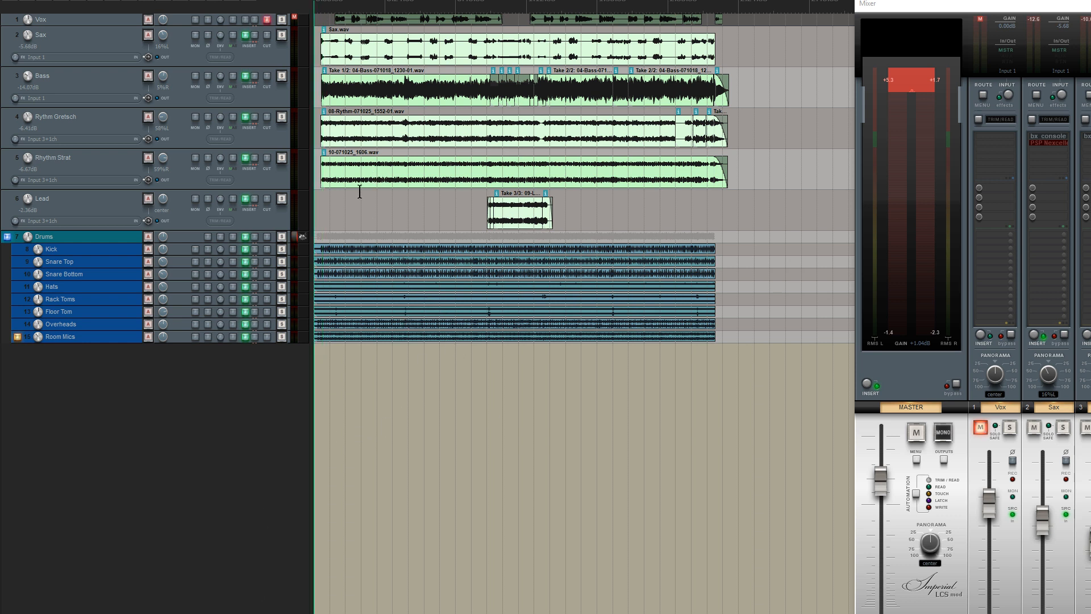
pyautogui.press('space')
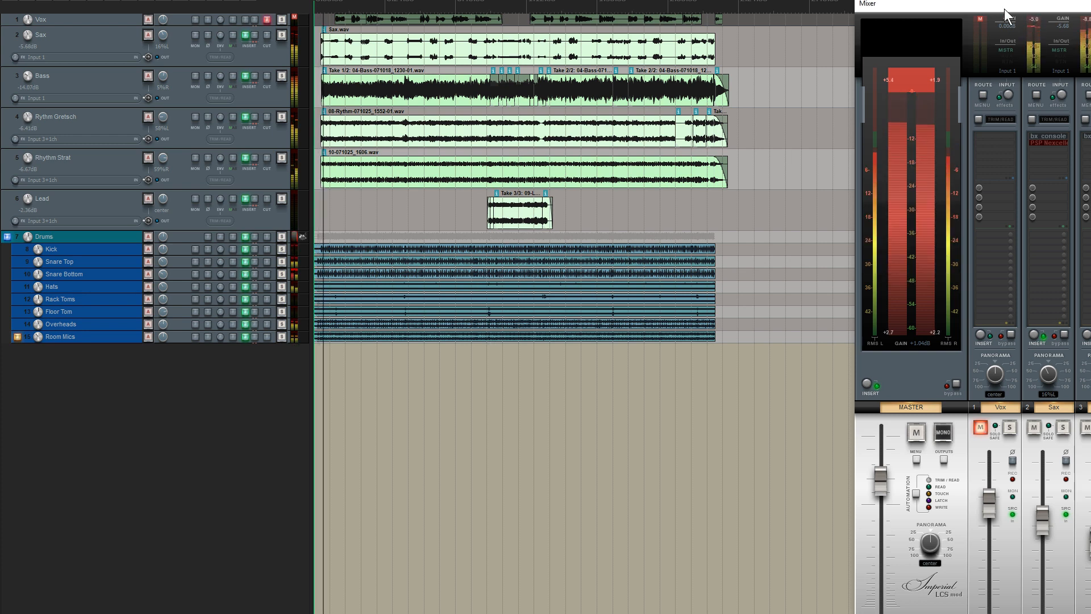
pyautogui.moveTo(1006, 8); pyautogui.dragTo(436, 4)
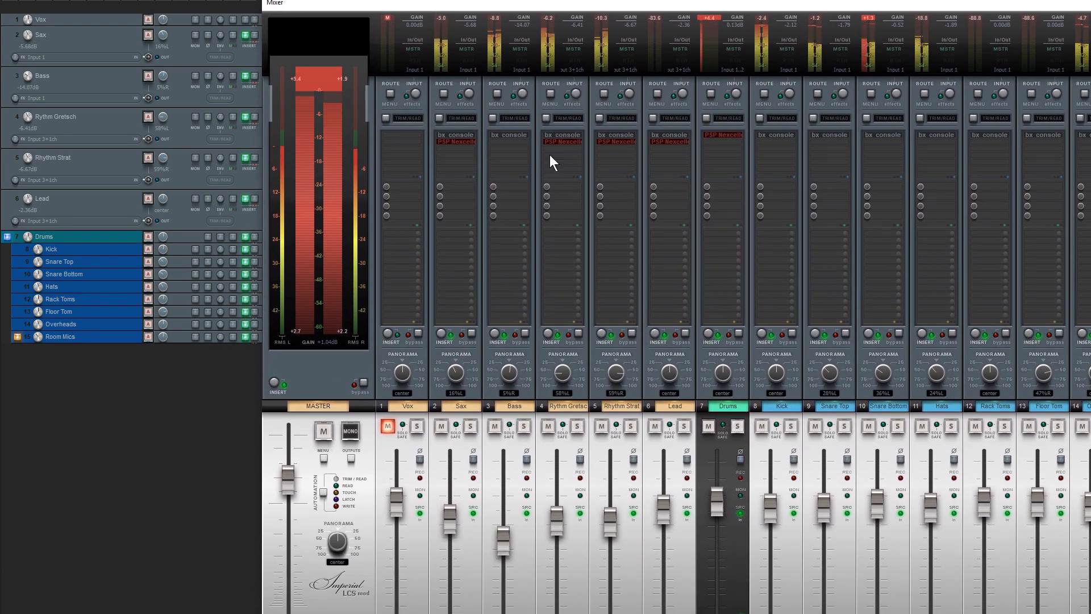
pyautogui.press('space')
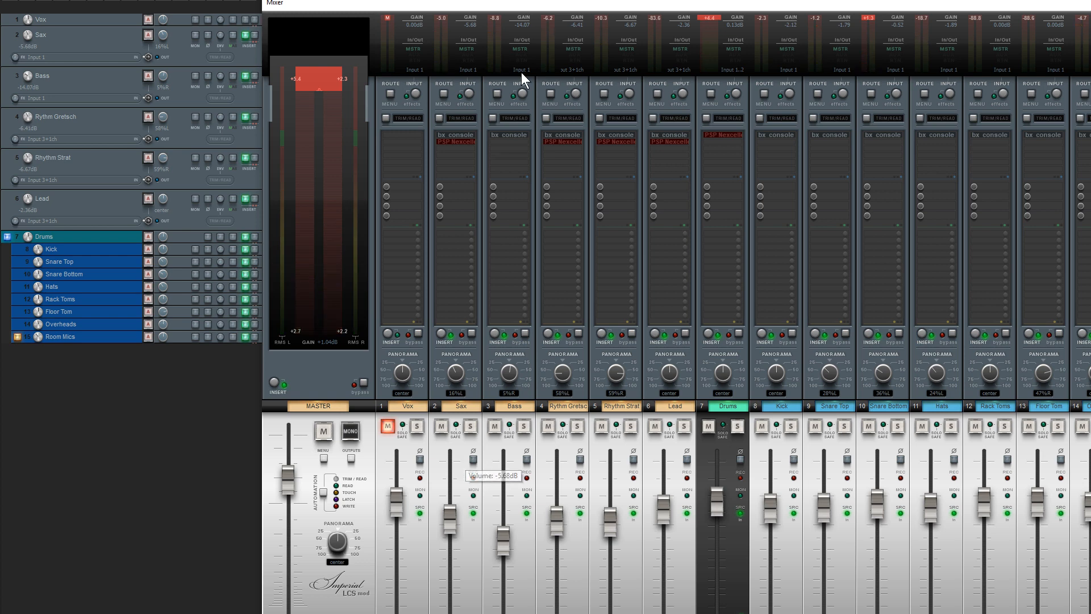
# Arrange the mixer beside the track area so both are visible, and select the Sax track
pyautogui.moveTo(510, 7); pyautogui.dragTo(629, 15)
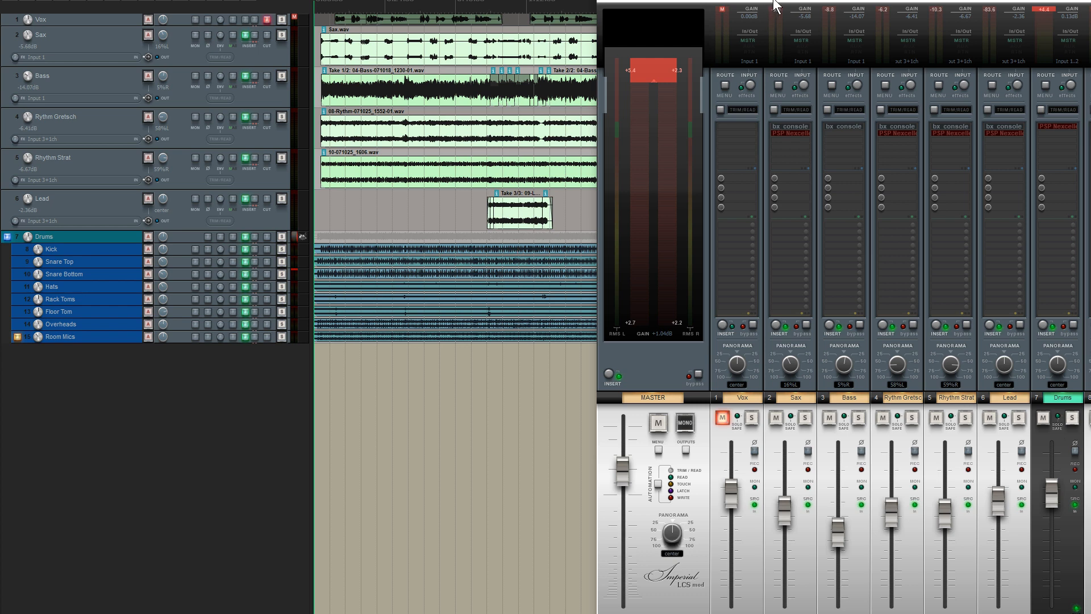
pyautogui.moveTo(774, 1); pyautogui.dragTo(897, 18)
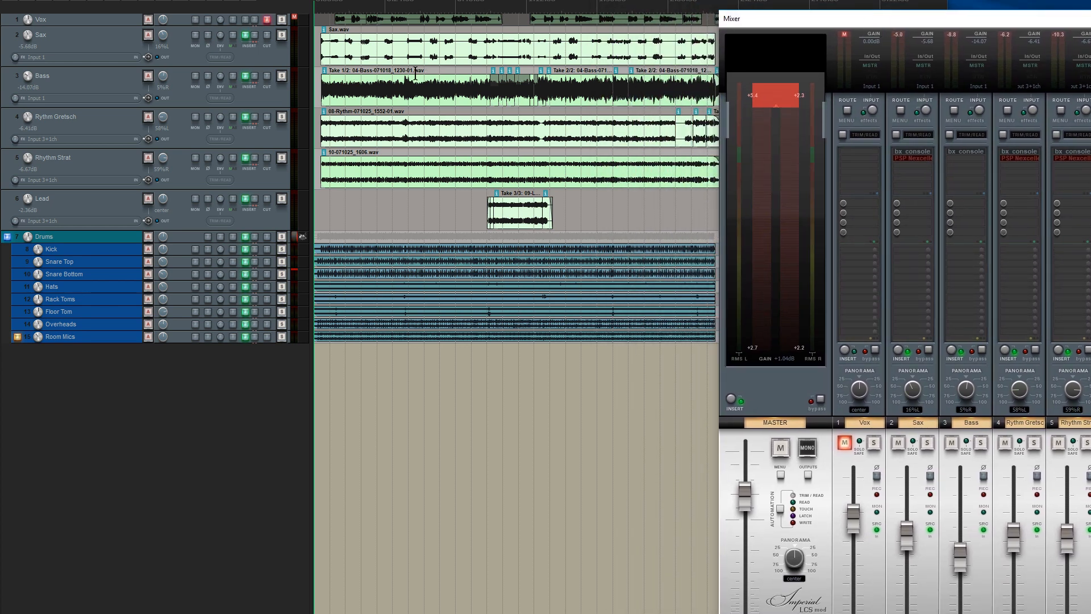
pyautogui.click(265, 53)
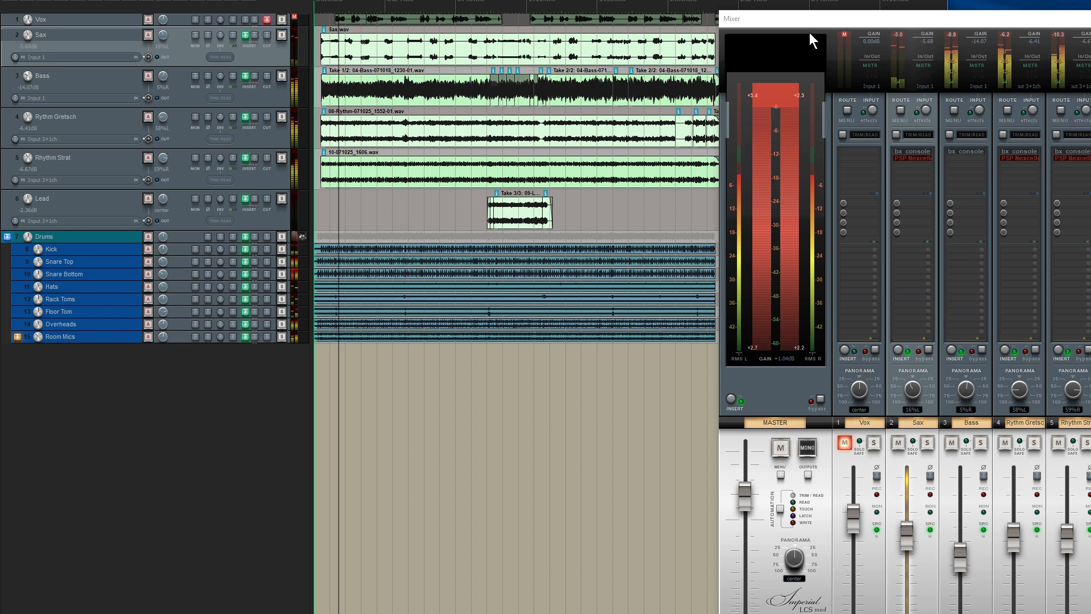
pyautogui.moveTo(833, 24); pyautogui.dragTo(708, 19)
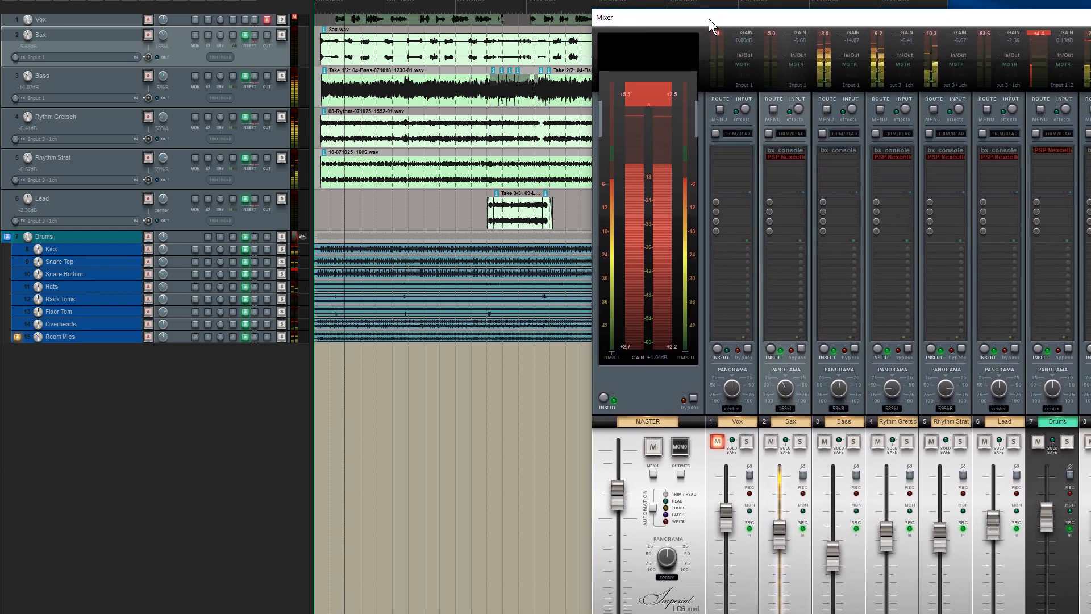
# Activate the PSP Nexcellence reverb on the Sax channel and set its Mix to 30.8
pyautogui.keyDown('shift'); pyautogui.click(786, 156); pyautogui.keyUp('shift')
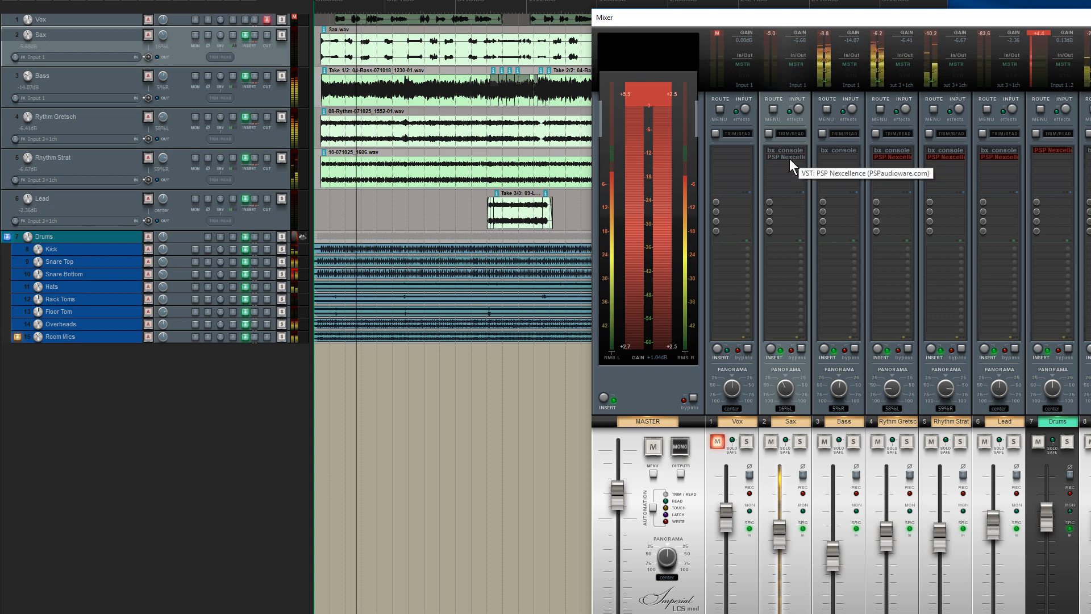
pyautogui.click(789, 159)
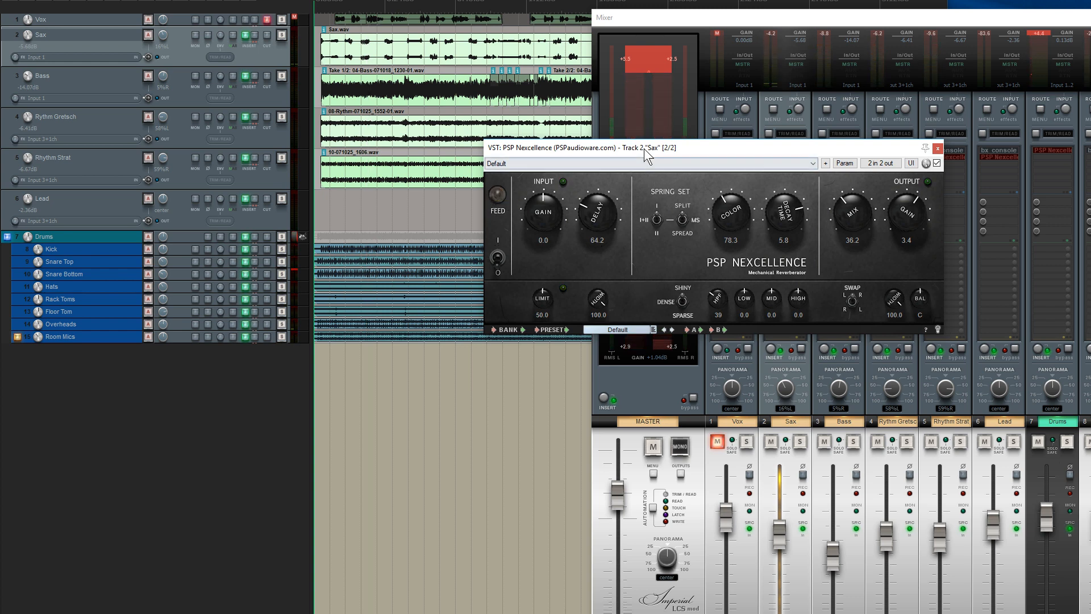
pyautogui.moveTo(644, 150); pyautogui.dragTo(546, 106)
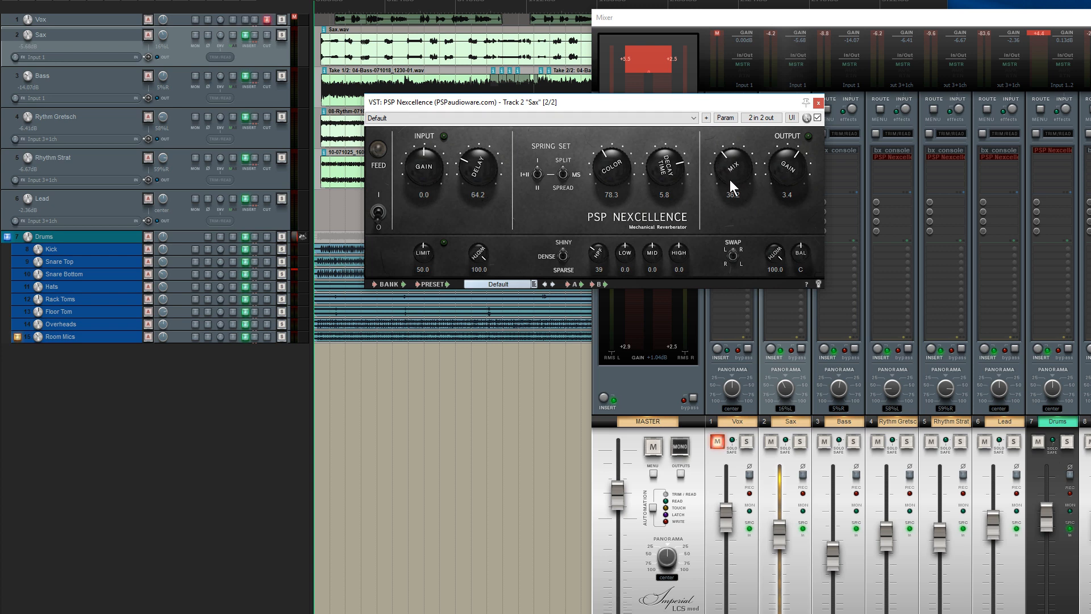
pyautogui.moveTo(729, 180); pyautogui.dragTo(731, 210)
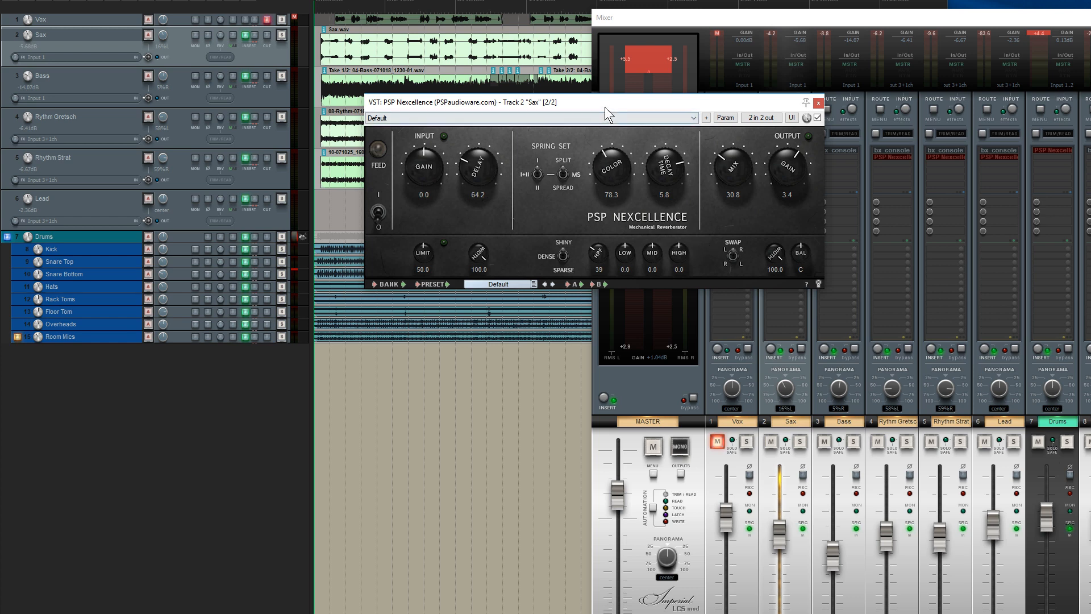
pyautogui.moveTo(609, 103); pyautogui.dragTo(687, 119)
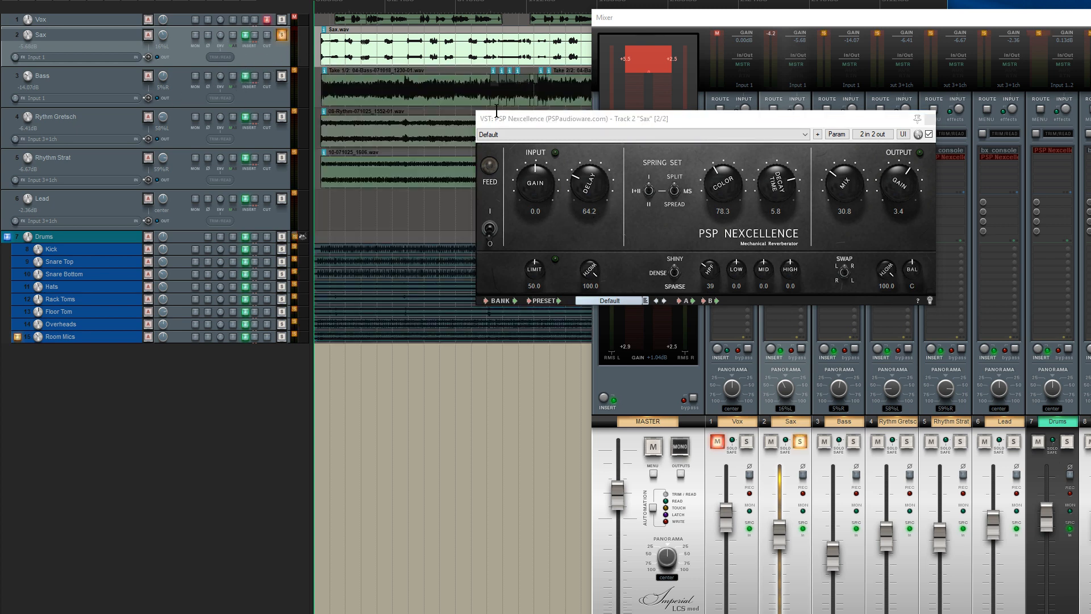
# Solo the Sax track and play it before and after switching on the reverb's Feed
pyautogui.click(282, 35)
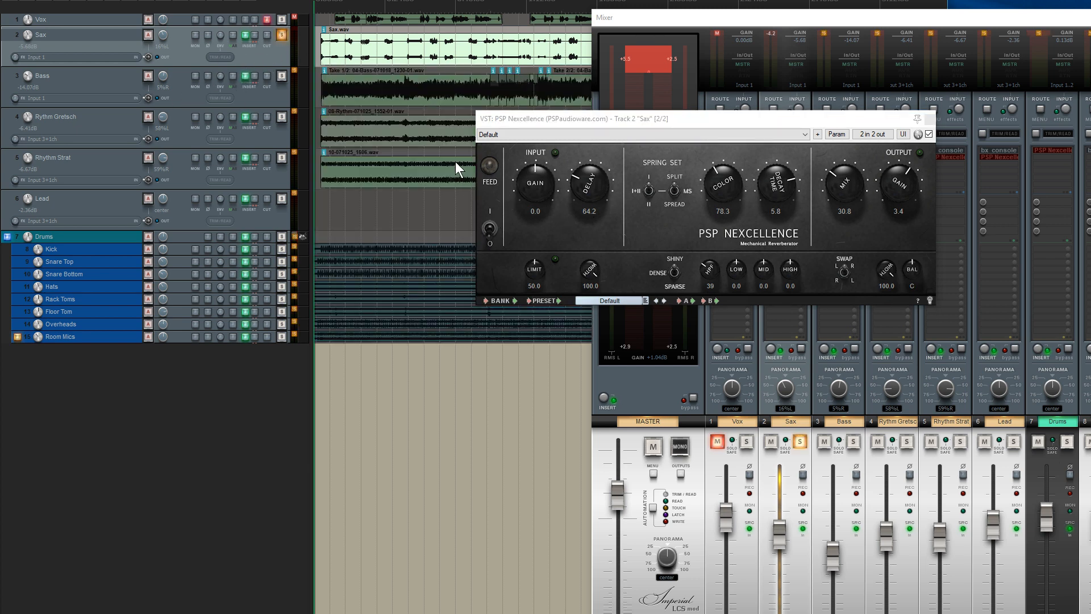
pyautogui.scroll(3, 318, 7)
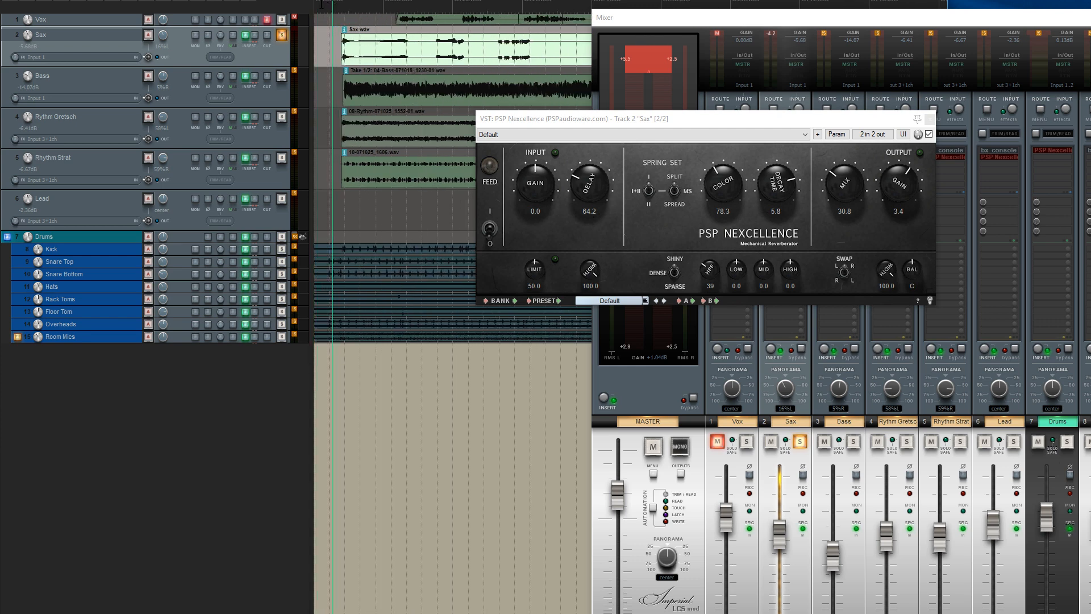
pyautogui.press('space')
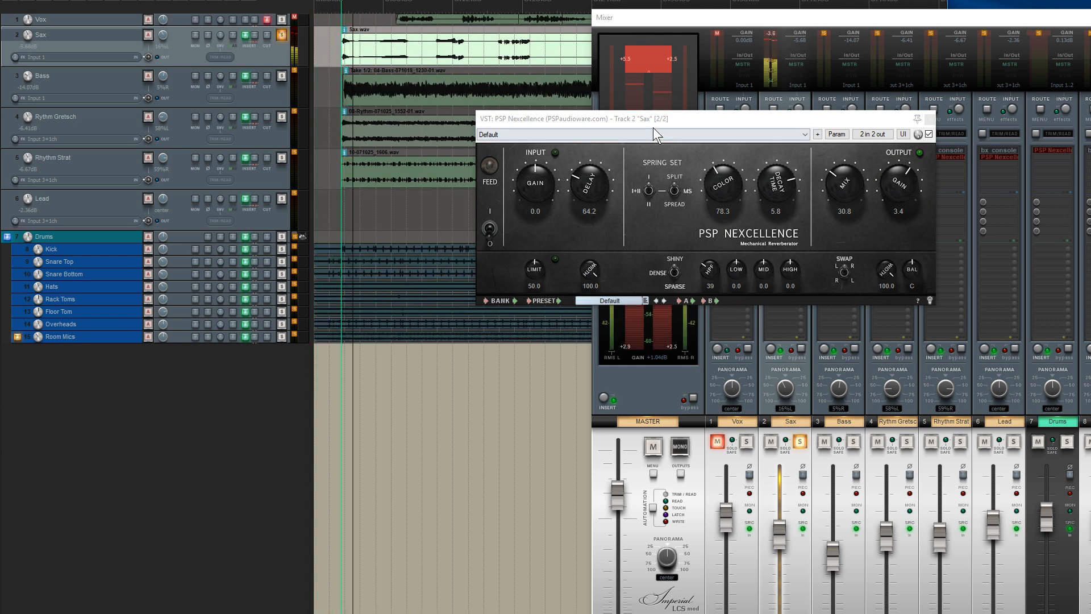
pyautogui.moveTo(647, 113); pyautogui.dragTo(620, 95)
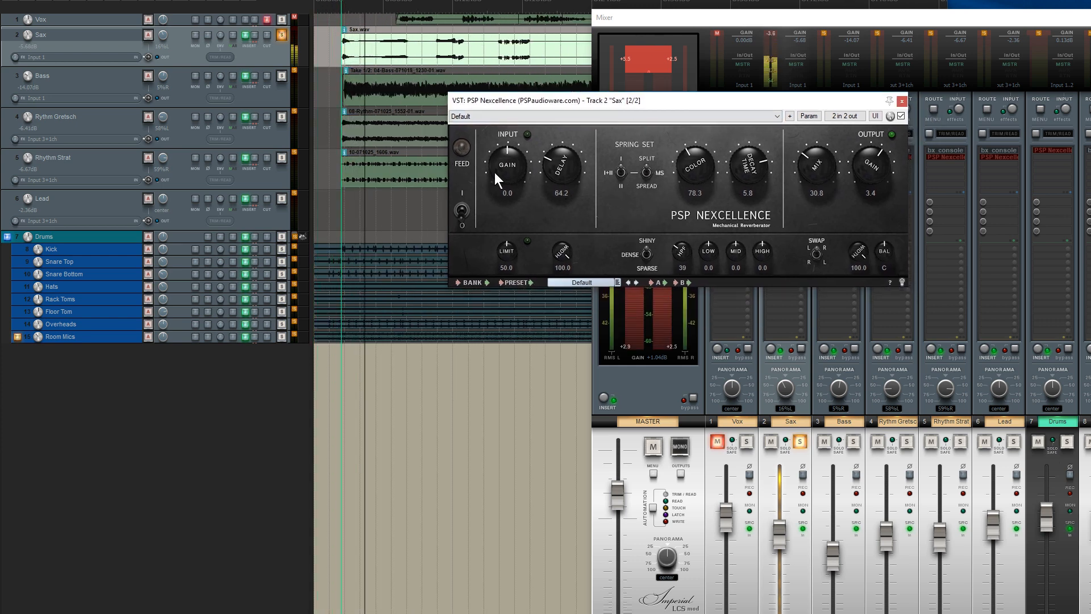
pyautogui.click(461, 149)
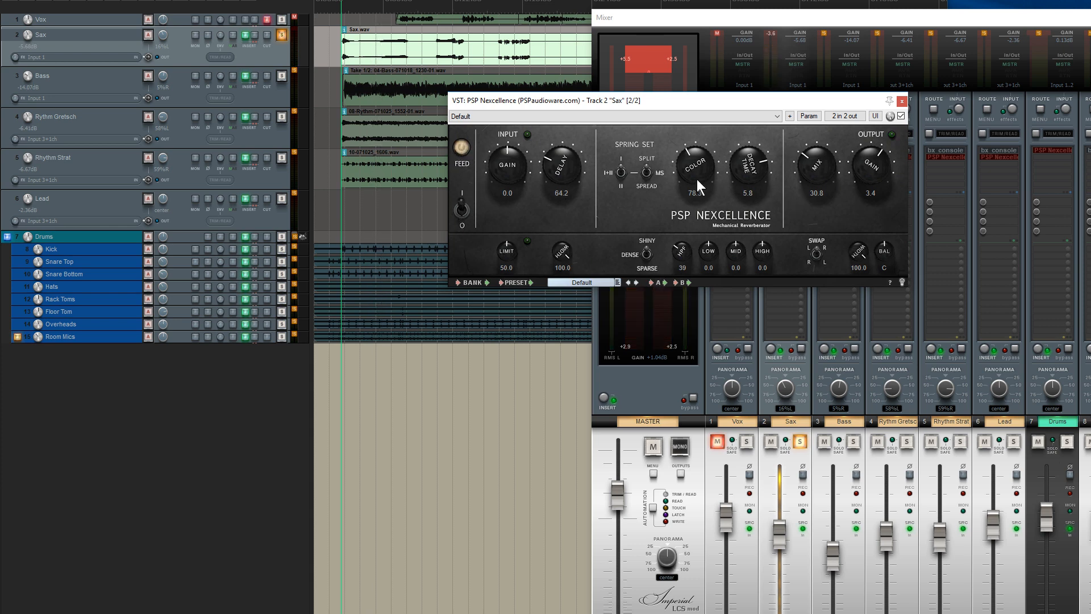
pyautogui.press('space')
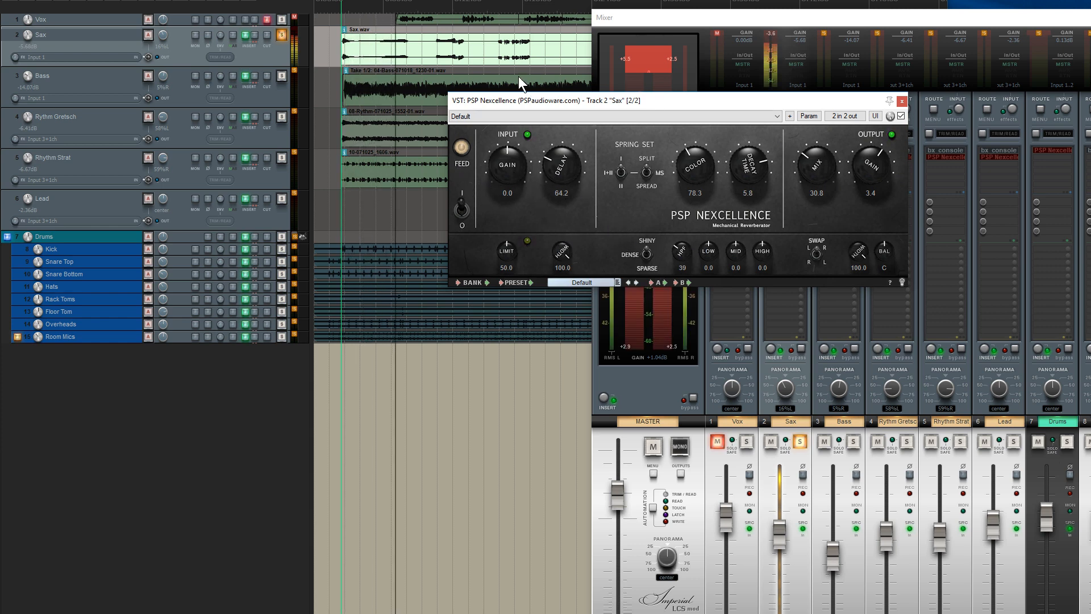
# Select a time range over a sax passage in the middle of the song for playback
pyautogui.scroll(-2, 413, 79)
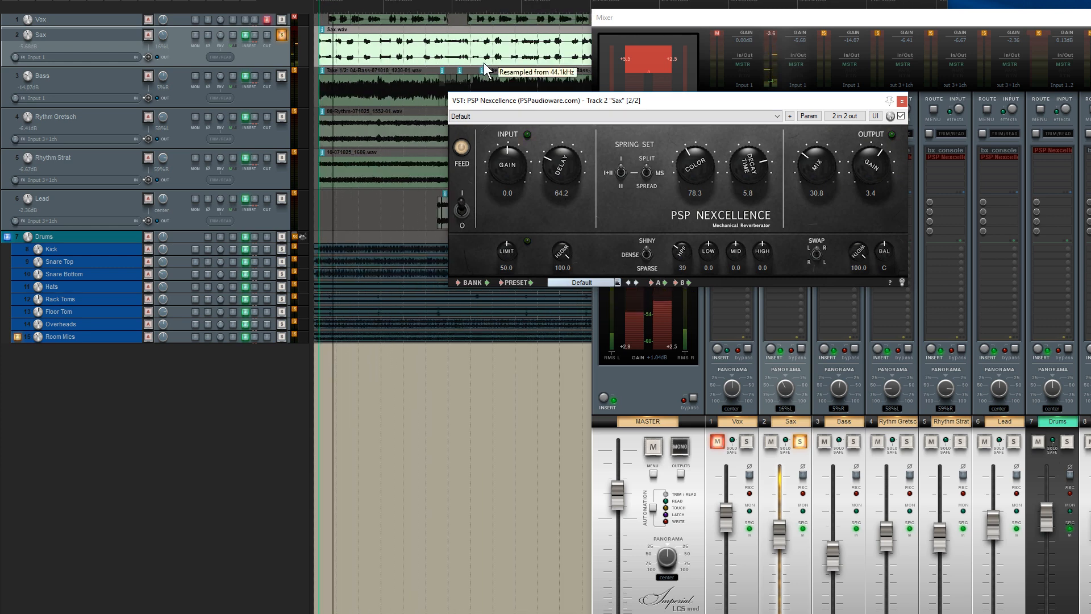
pyautogui.click(434, 9)
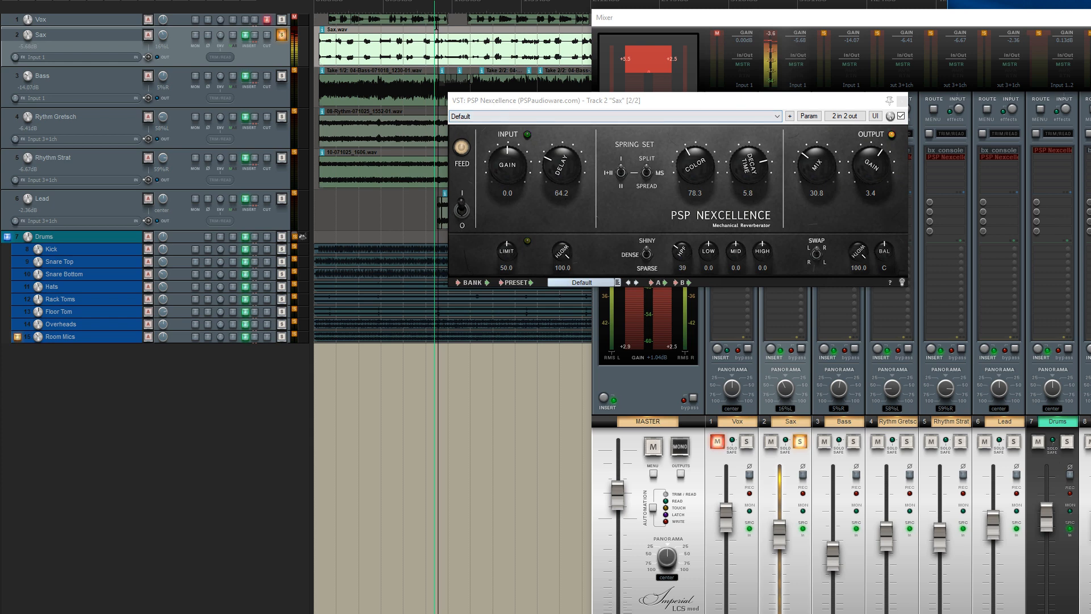
pyautogui.moveTo(435, 7); pyautogui.dragTo(501, 4)
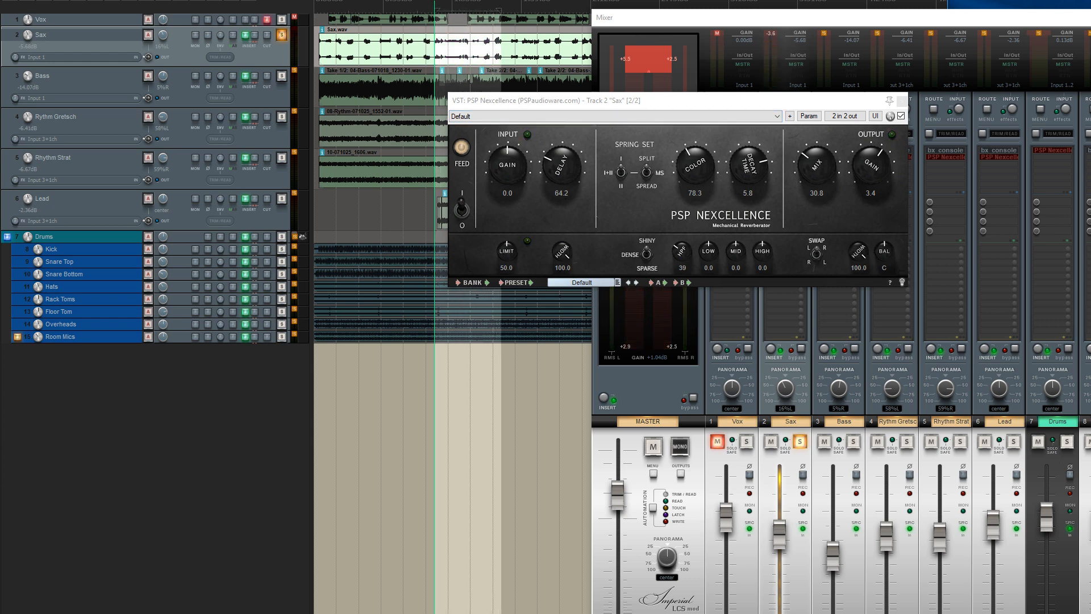
# Take all project media offline and bring it back online
pyautogui.hotkey('ctrl', 'shift', 'o')
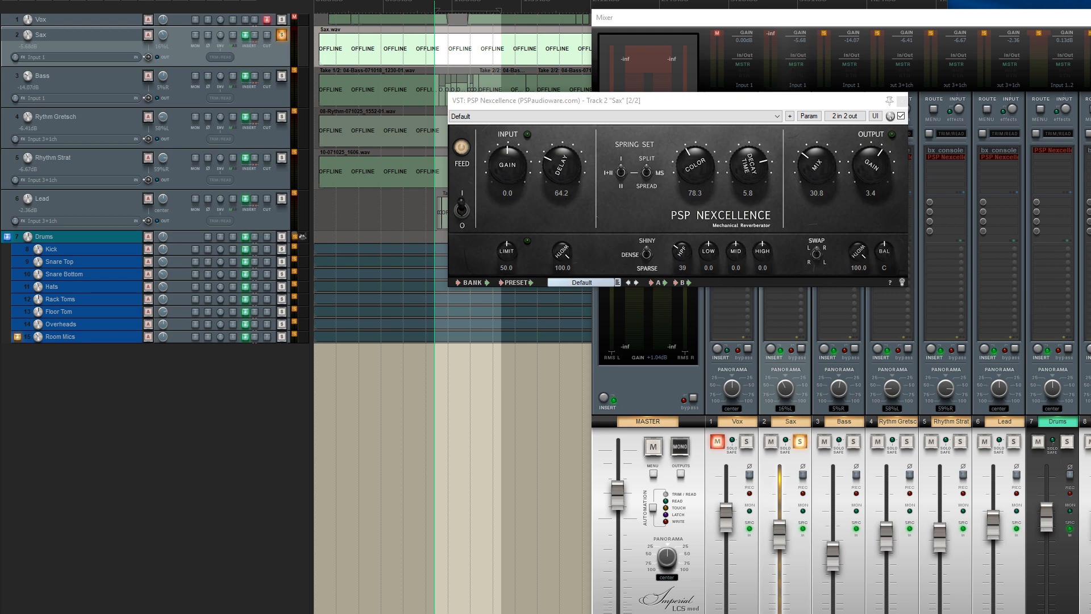
pyautogui.hotkey('ctrl', 'shift', 'a')
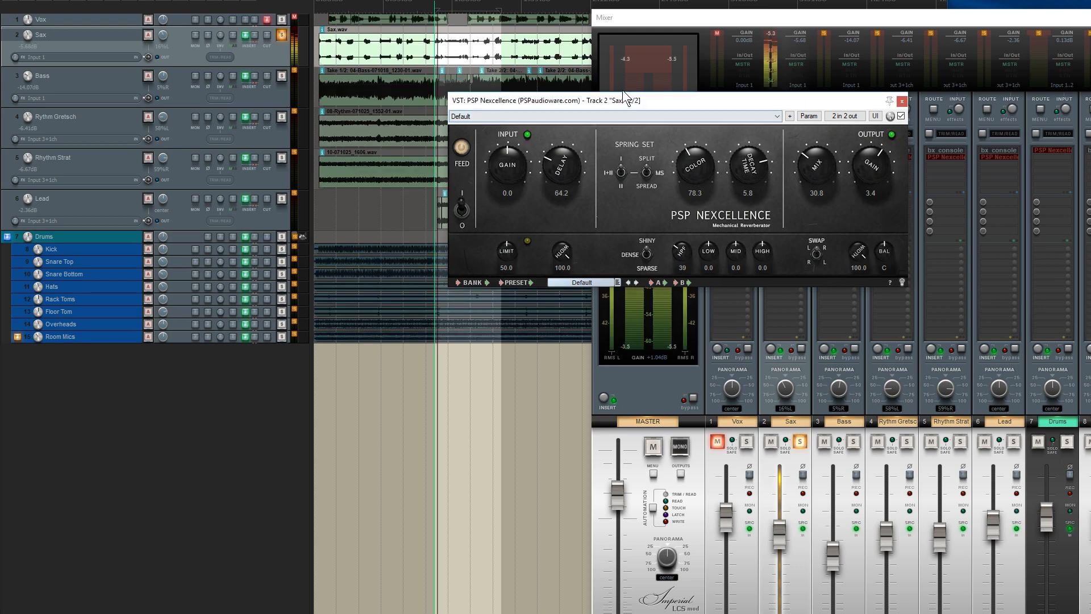
# Set the sax reverb's Color to 76.7 and its Decay Time to 5.1
pyautogui.moveTo(623, 94); pyautogui.dragTo(613, 77)
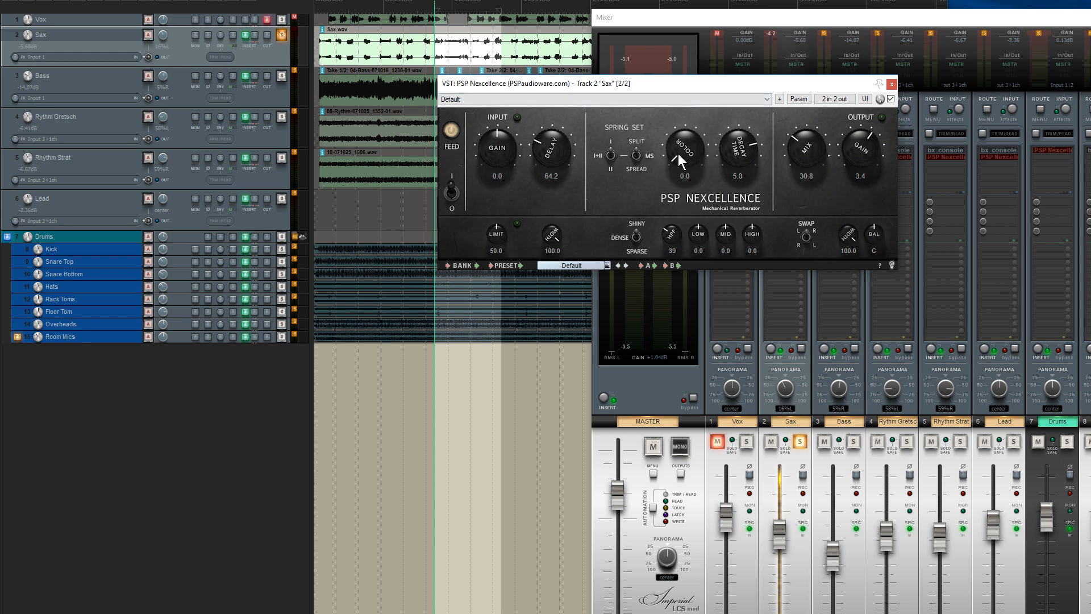
pyautogui.moveTo(680, 152); pyautogui.dragTo(694, 94)
pyautogui.moveTo(684, 190); pyautogui.dragTo(717, 253)
pyautogui.moveTo(730, 147); pyautogui.dragTo(663, 178)
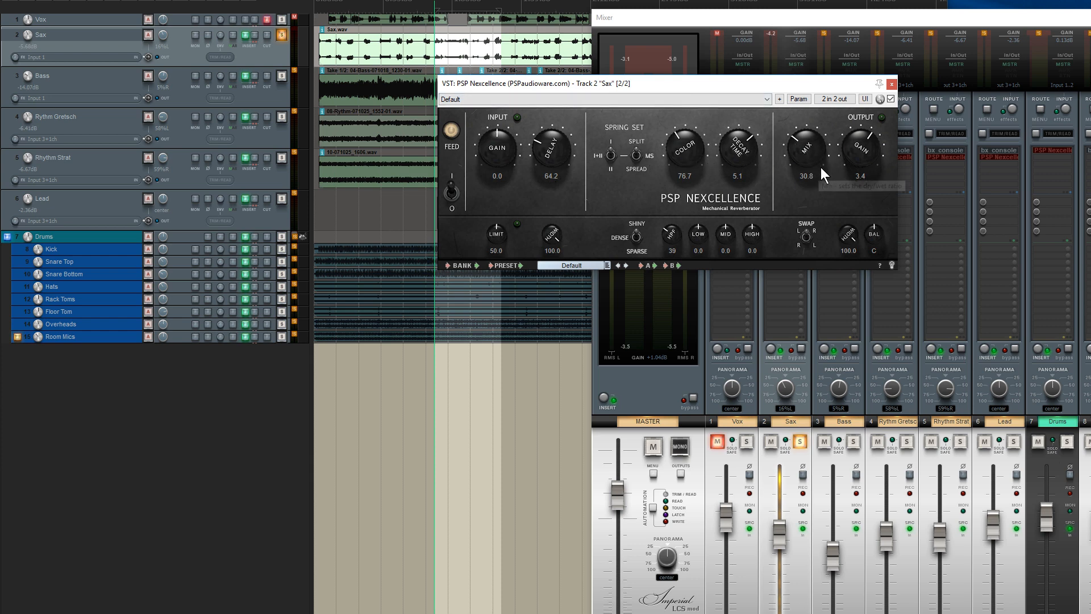
# Set the sax reverb's Mix to 81.7, try a Decay Time of 7.2, and settle it at 3.5
pyautogui.moveTo(820, 167); pyautogui.dragTo(806, 56)
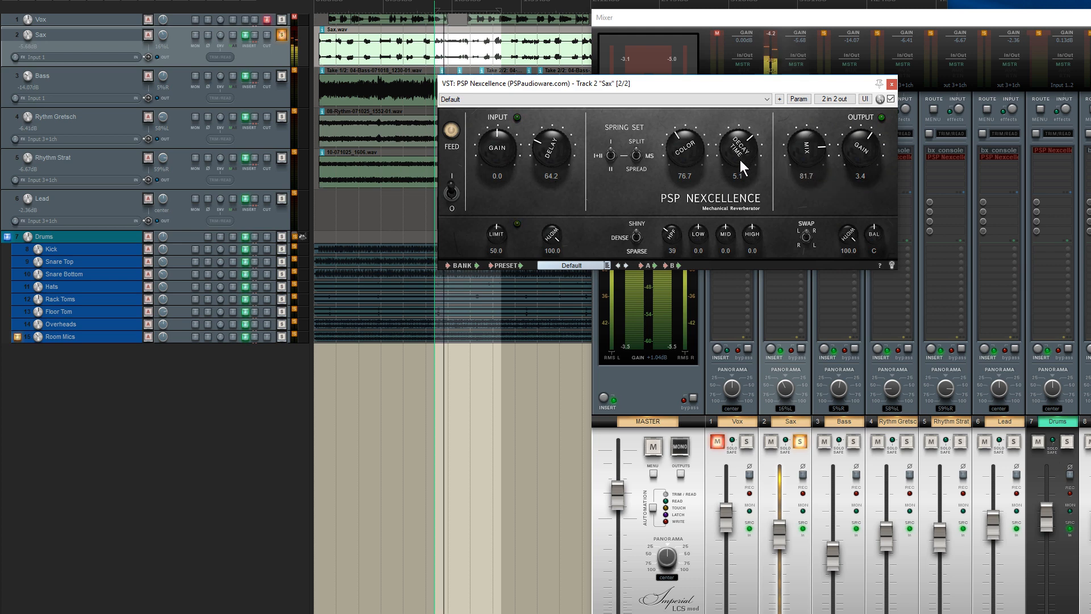
pyautogui.moveTo(737, 158); pyautogui.dragTo(729, 91)
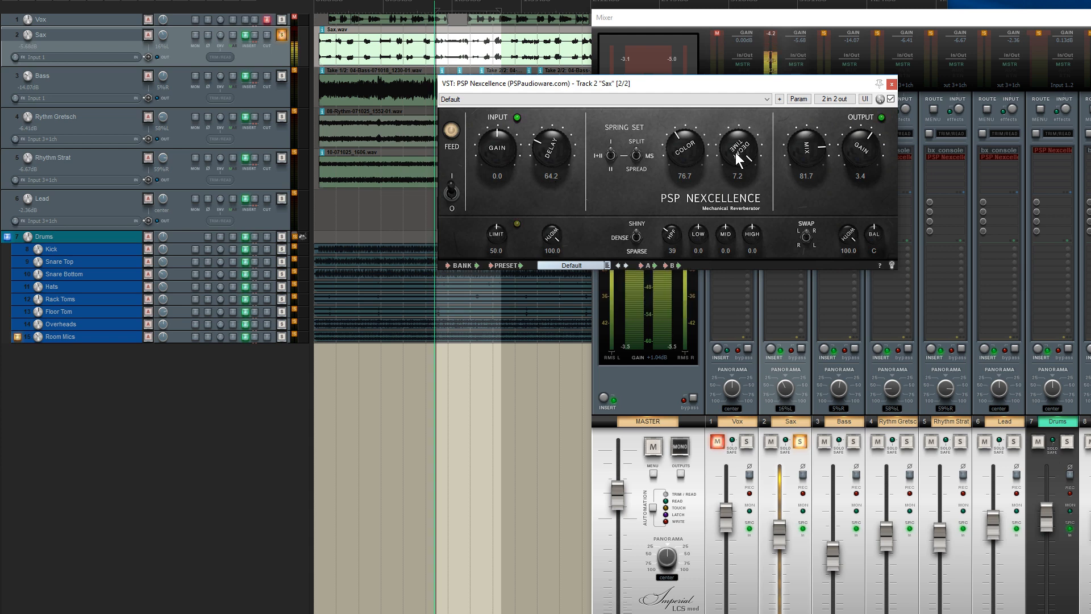
pyautogui.moveTo(738, 151); pyautogui.dragTo(751, 247)
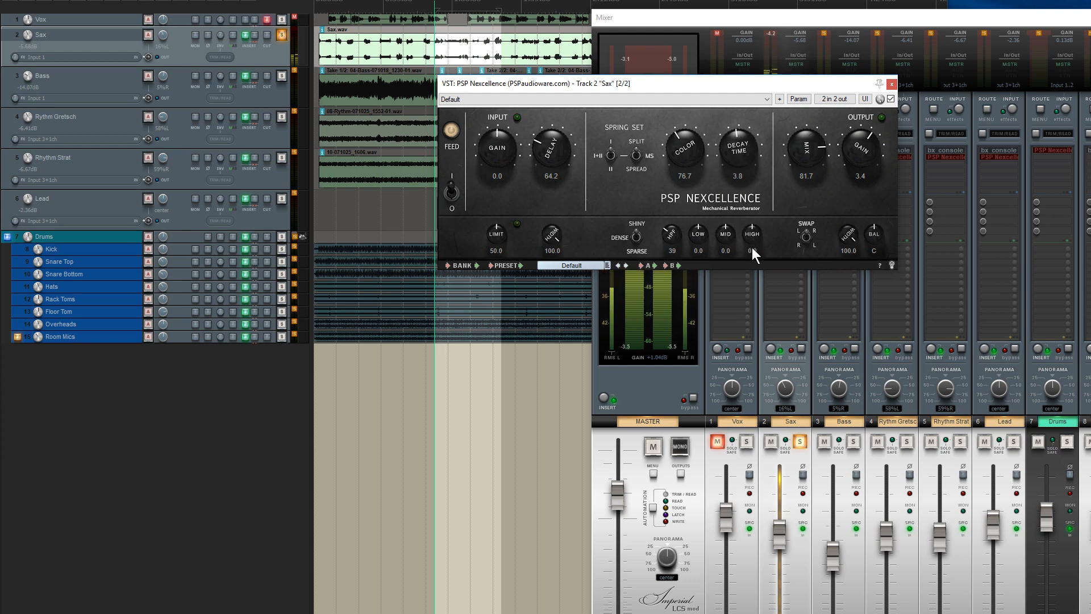
pyautogui.moveTo(735, 166); pyautogui.dragTo(745, 167)
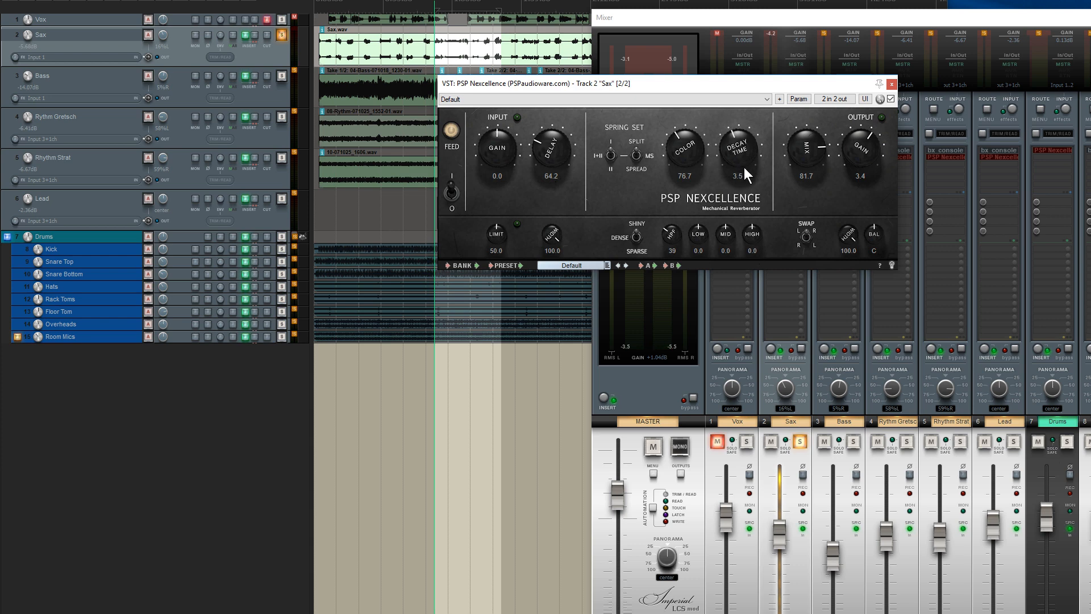
# Play the sax passage while trying reverb Mix values of 39.0, 35.5 and 65.3
pyautogui.press('space')
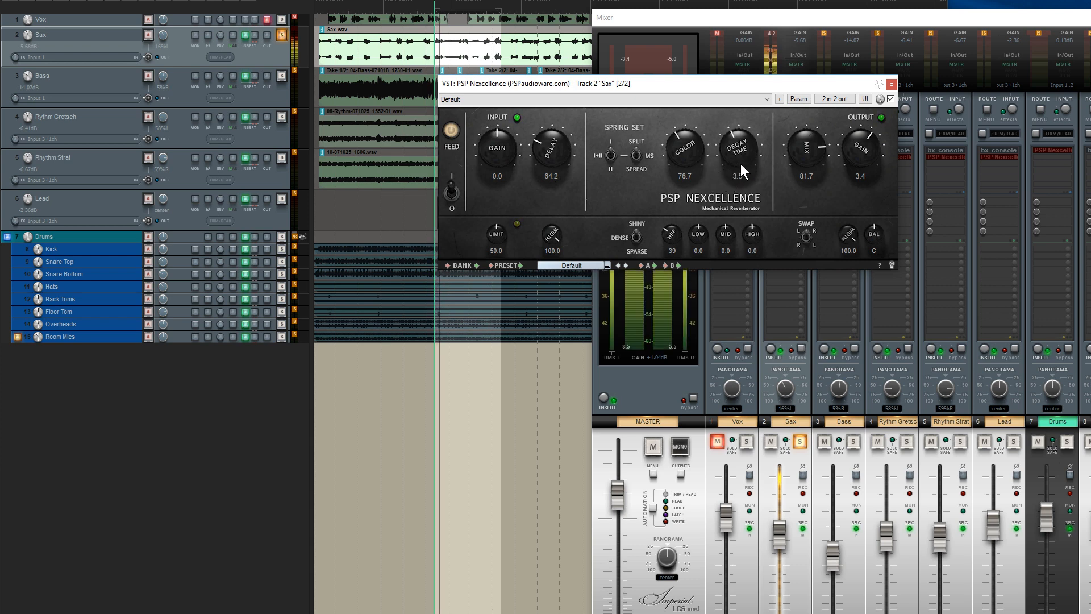
pyautogui.press('space')
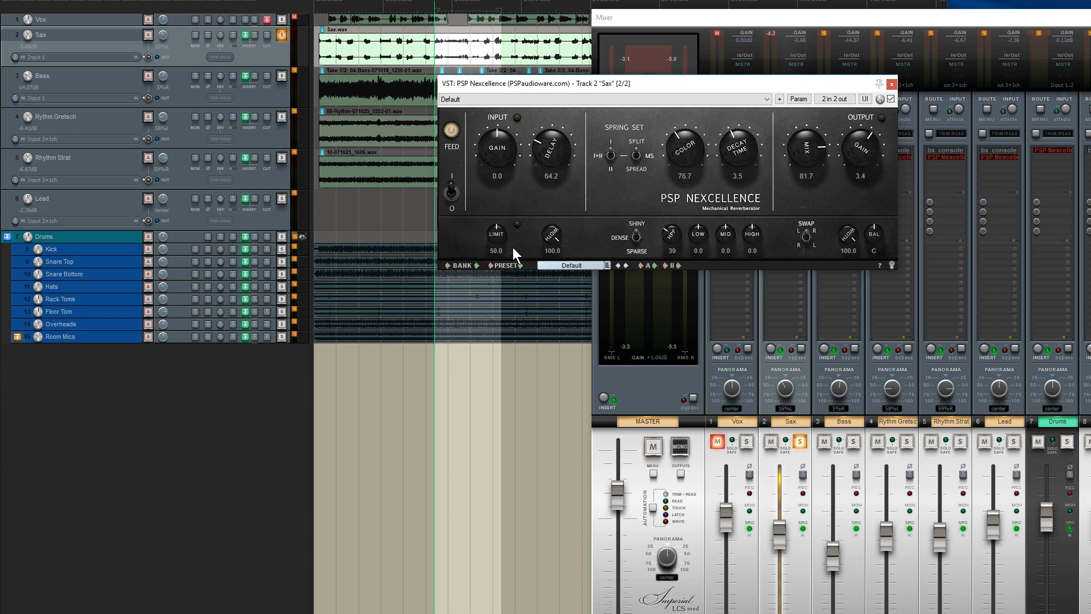
pyautogui.press('space')
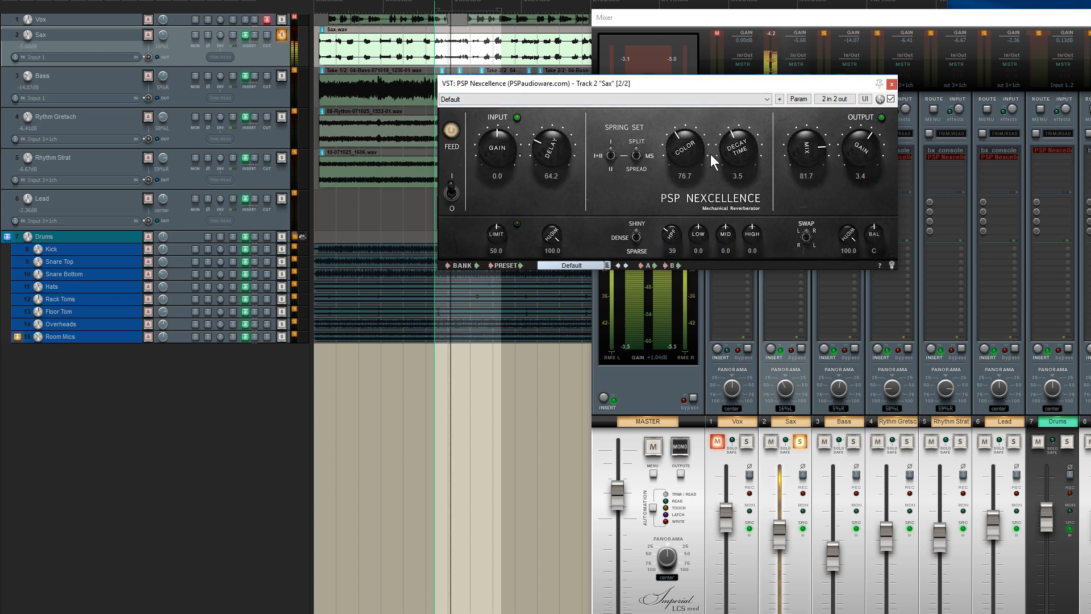
pyautogui.moveTo(802, 161); pyautogui.dragTo(812, 221)
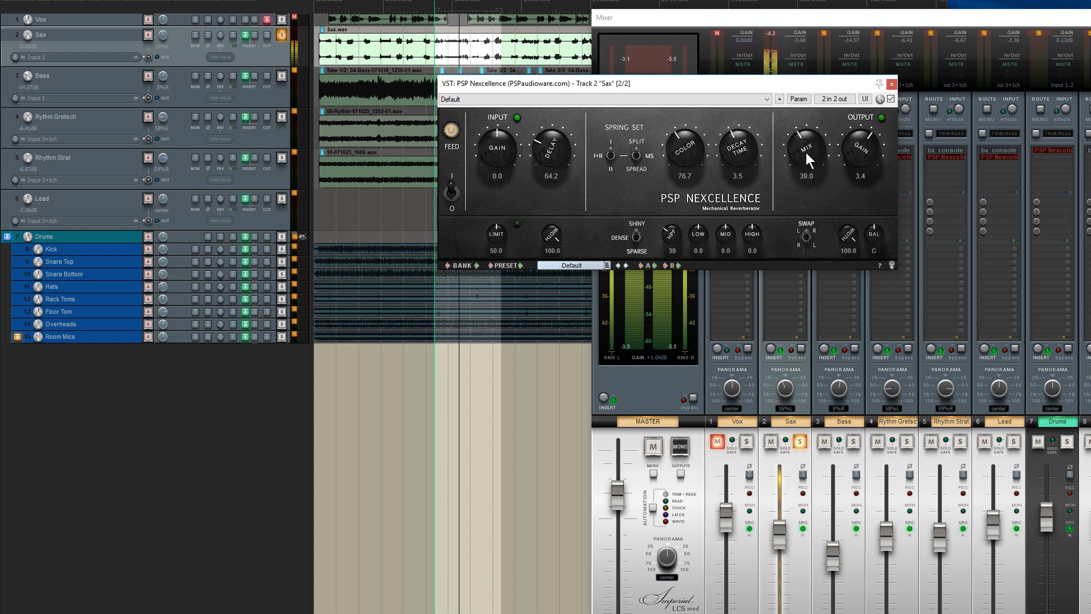
pyautogui.moveTo(806, 152); pyautogui.dragTo(803, 156)
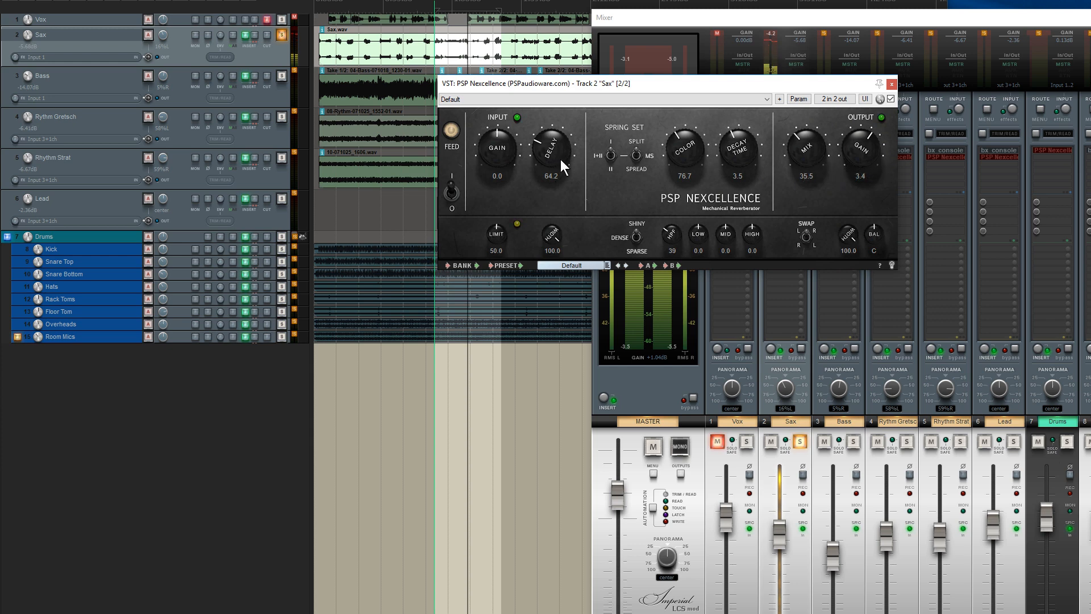
pyautogui.moveTo(800, 147); pyautogui.dragTo(806, 101)
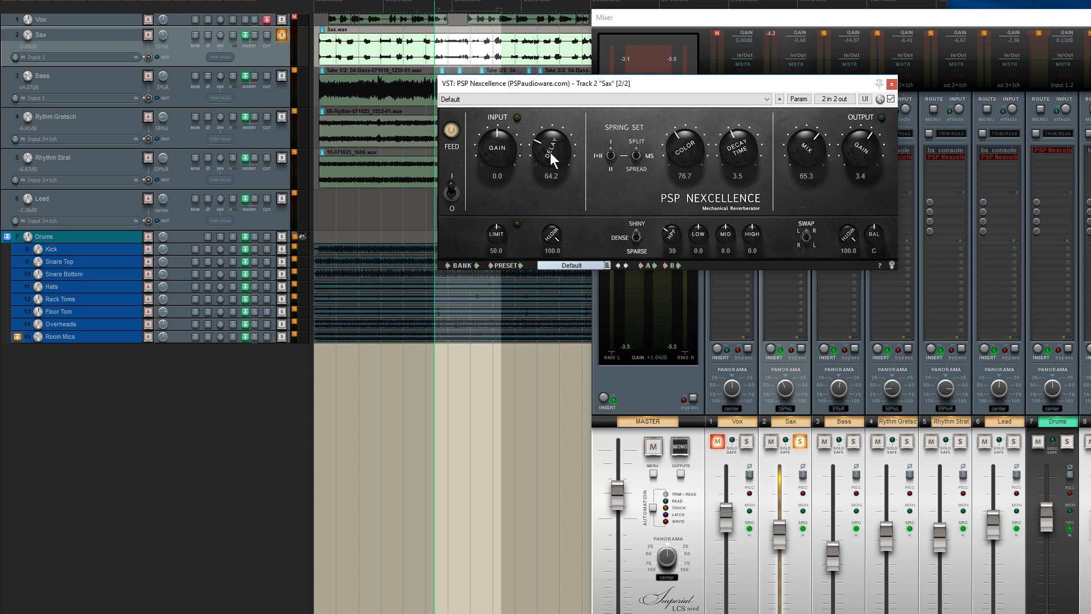
# Try the sax reverb's pre-delay at 0.0, 79.6, 205.8 and 80.8 during playback
pyautogui.moveTo(549, 153); pyautogui.dragTo(551, 171)
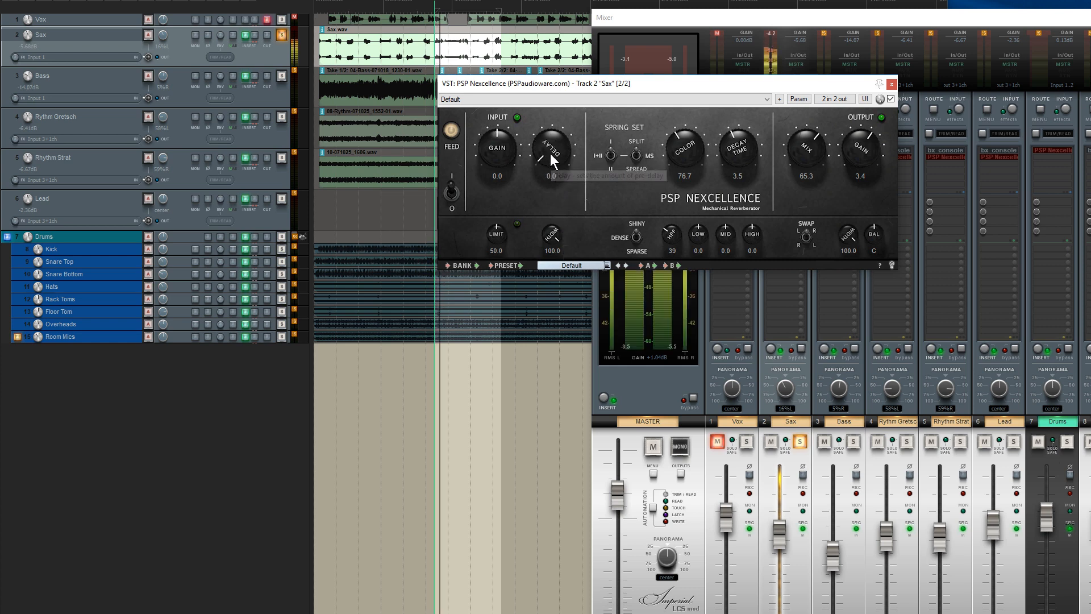
pyautogui.moveTo(550, 154); pyautogui.dragTo(547, 98)
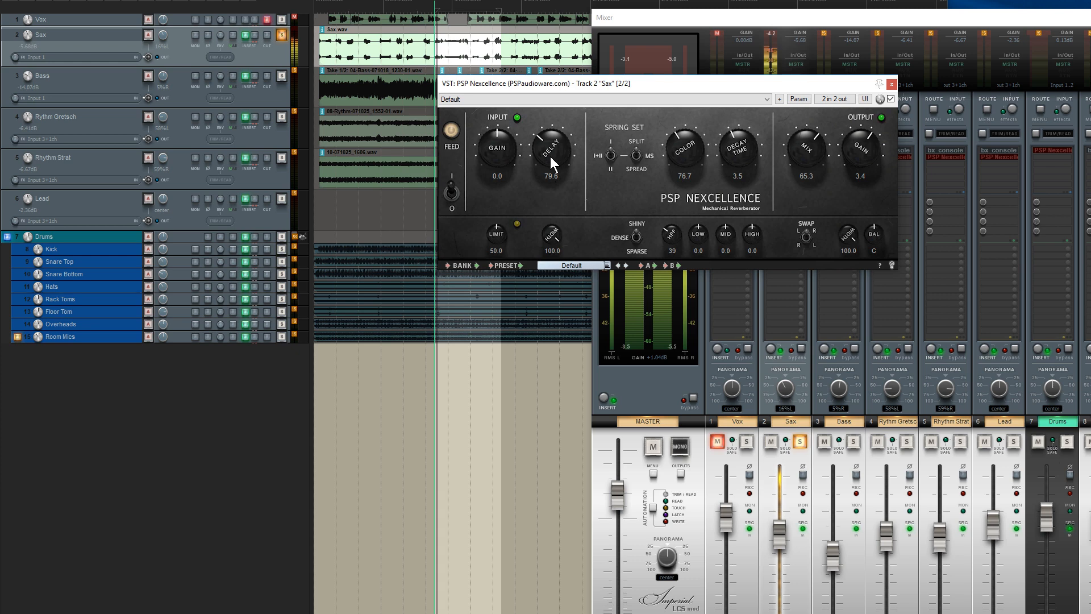
pyautogui.moveTo(550, 156); pyautogui.dragTo(564, 237)
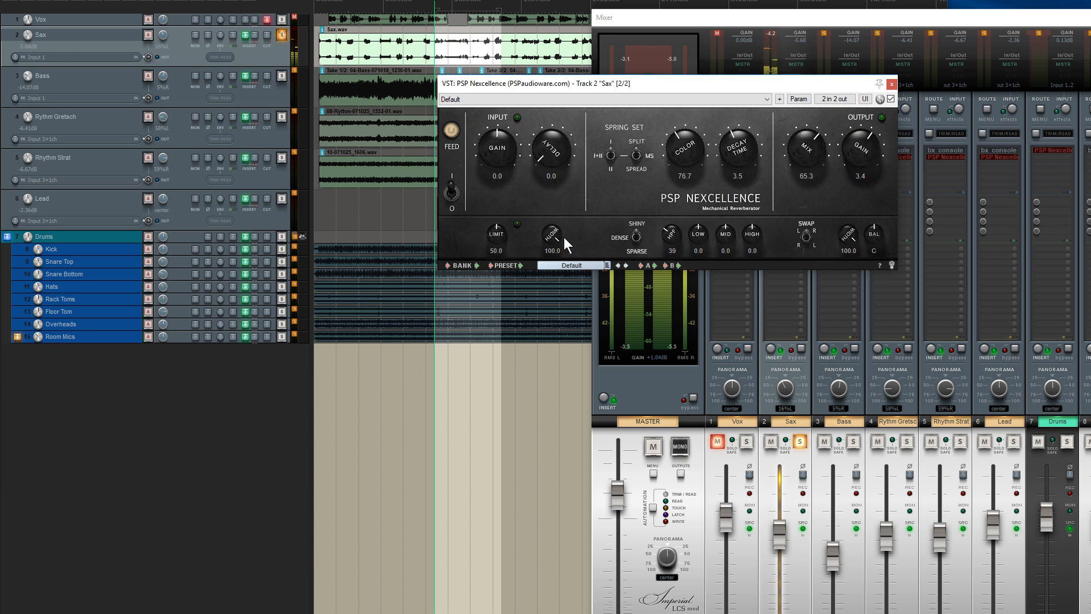
pyautogui.moveTo(547, 152); pyautogui.dragTo(539, 7)
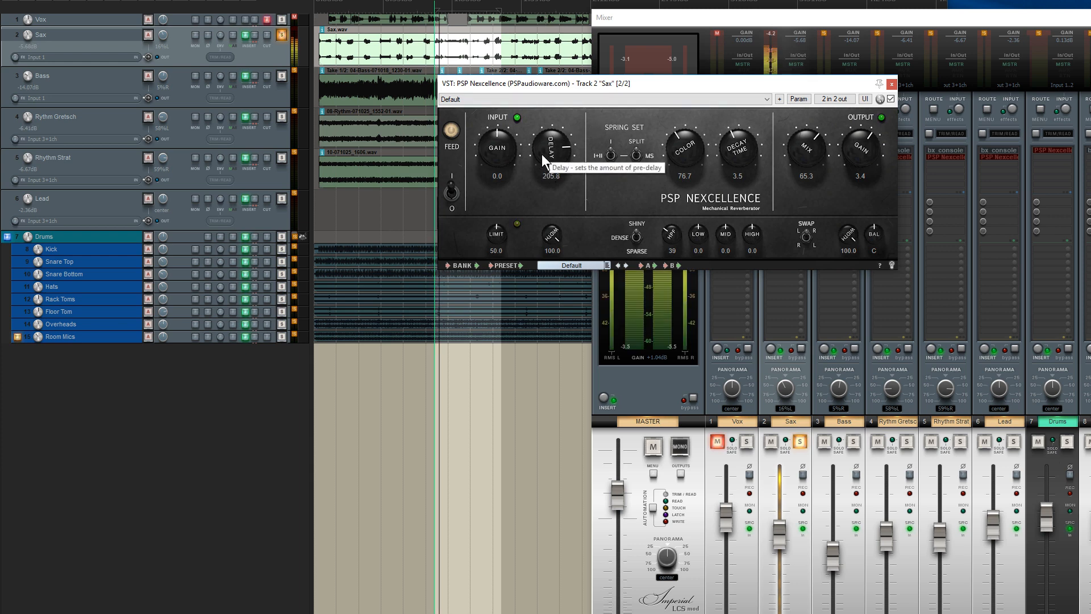
pyautogui.moveTo(553, 156); pyautogui.dragTo(557, 233)
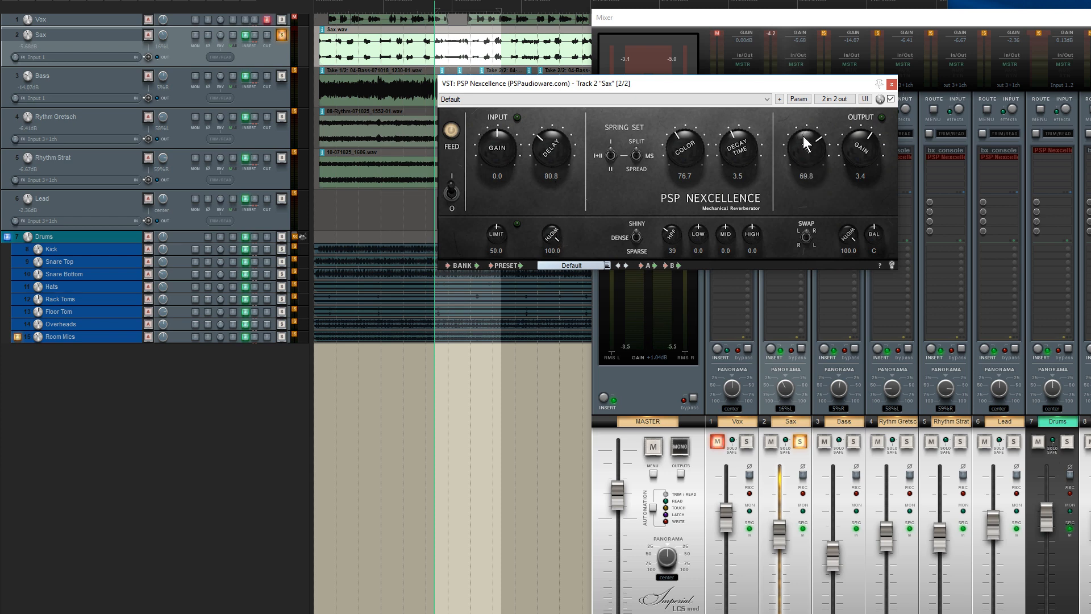
# Try lower Mix and longer Delay values on the sax reverb, settling at a Delay of 73.8 and a Mix of 33.7
pyautogui.moveTo(803, 135); pyautogui.dragTo(812, 201)
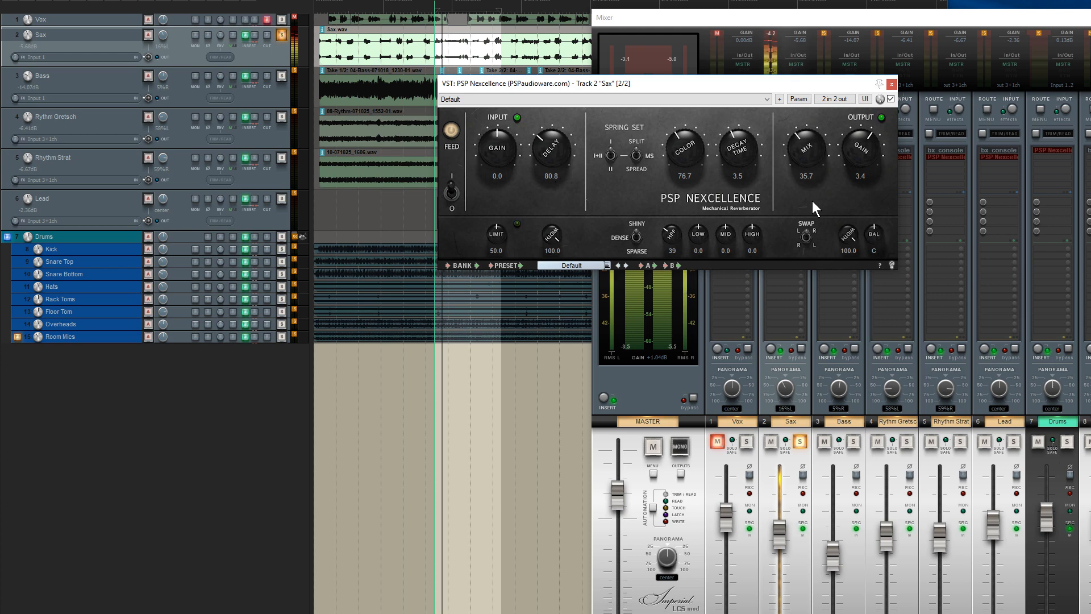
pyautogui.moveTo(799, 151)
pyautogui.mouseDown()
pyautogui.moveTo(803, 132)
pyautogui.moveTo(809, 152)
pyautogui.moveTo(805, 109)
pyautogui.moveTo(809, 156)
pyautogui.mouseUp()
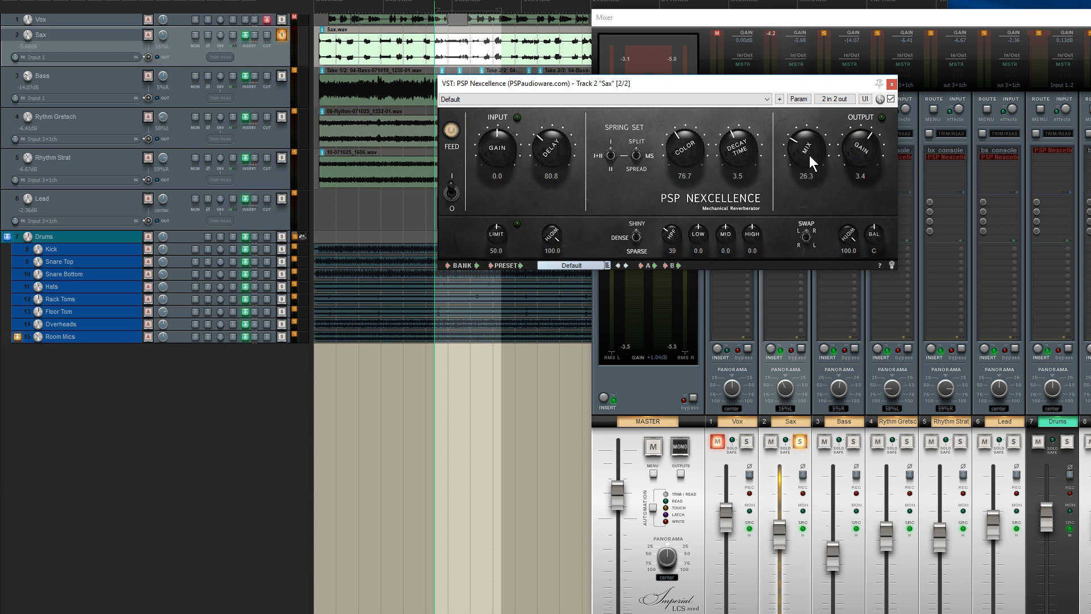
pyautogui.moveTo(798, 110); pyautogui.dragTo(811, 164)
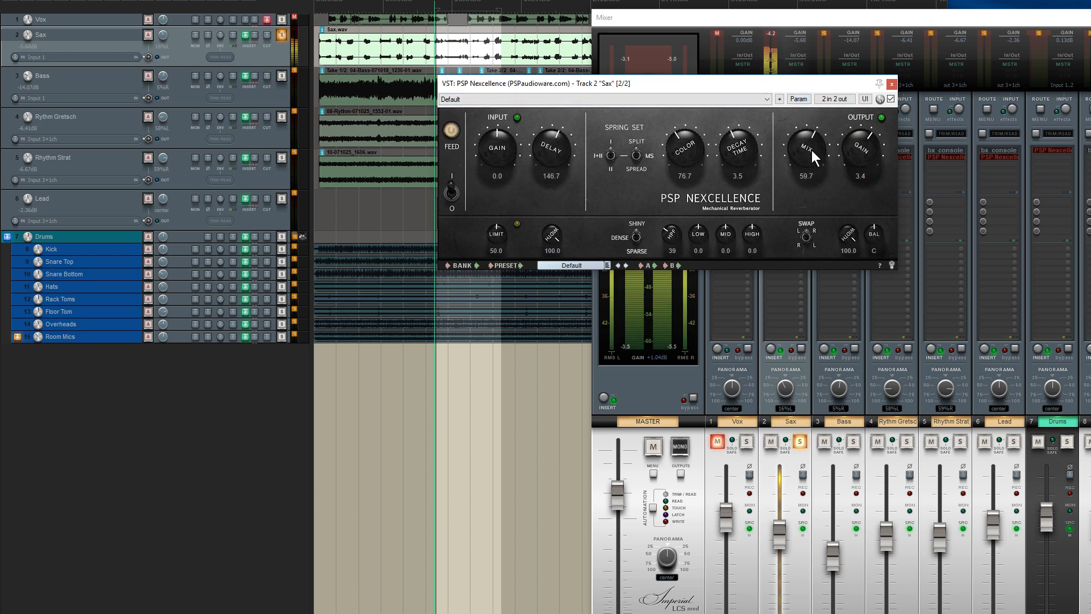
pyautogui.moveTo(812, 155); pyautogui.dragTo(813, 168)
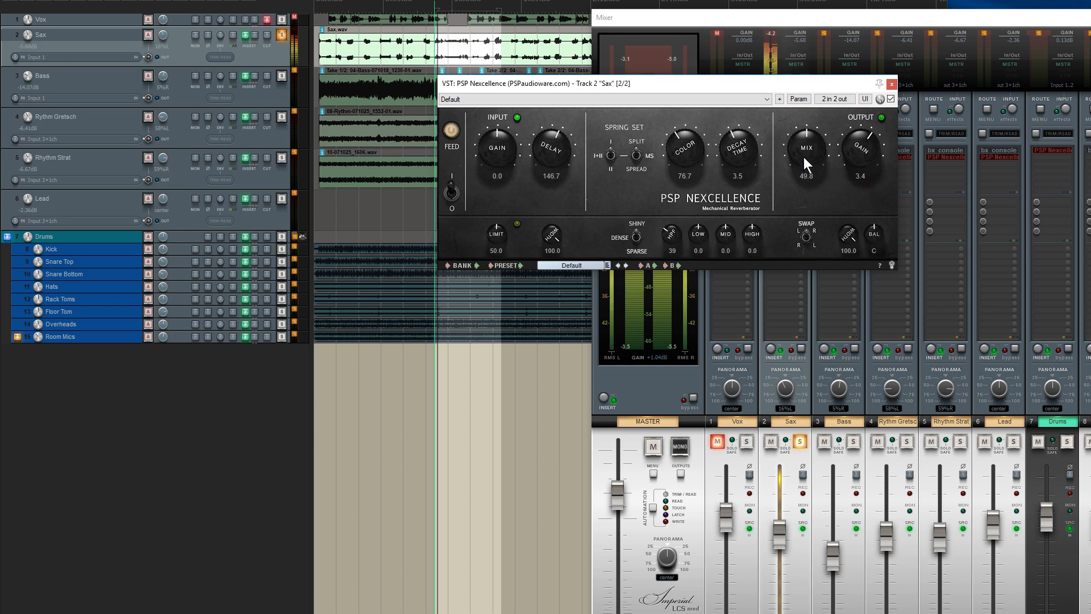
pyautogui.moveTo(556, 145); pyautogui.dragTo(558, 194)
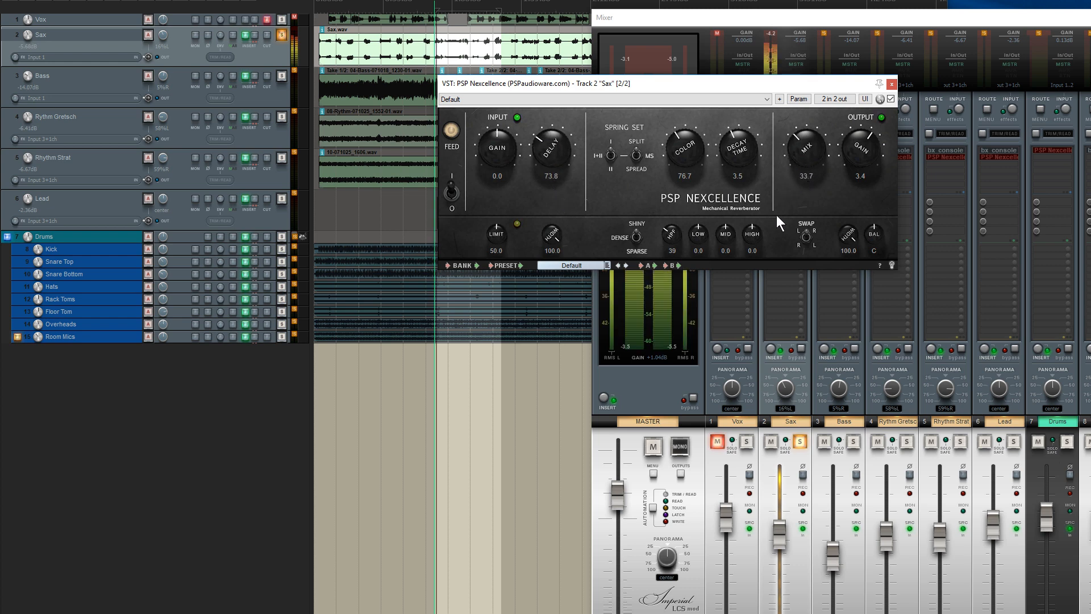
# Switch the sax reverb's Feed off and back on to compare, and close the reverb window
pyautogui.click(449, 133)
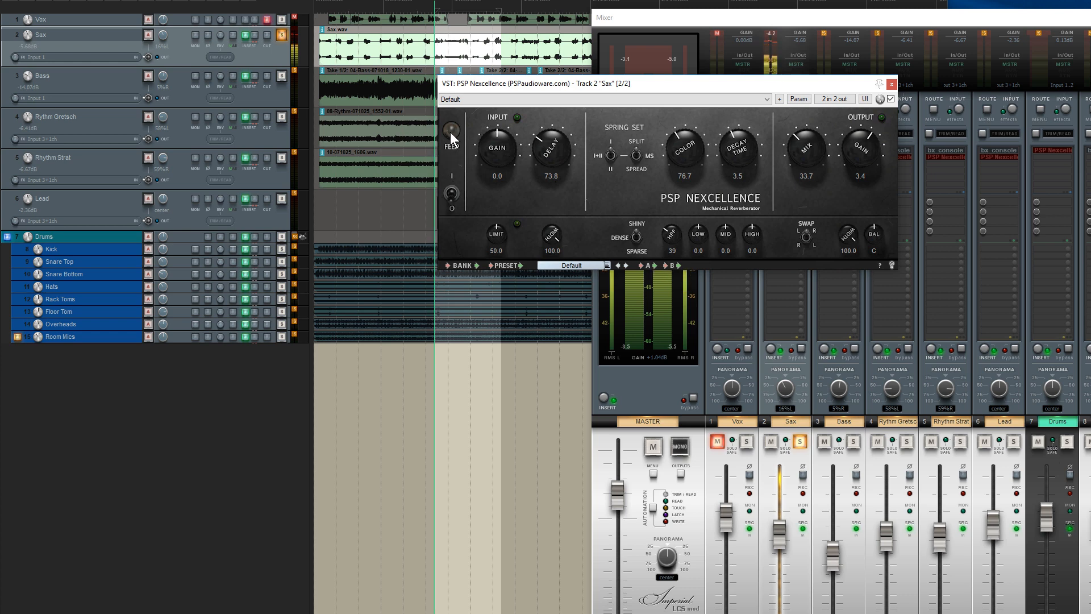
pyautogui.click(450, 131)
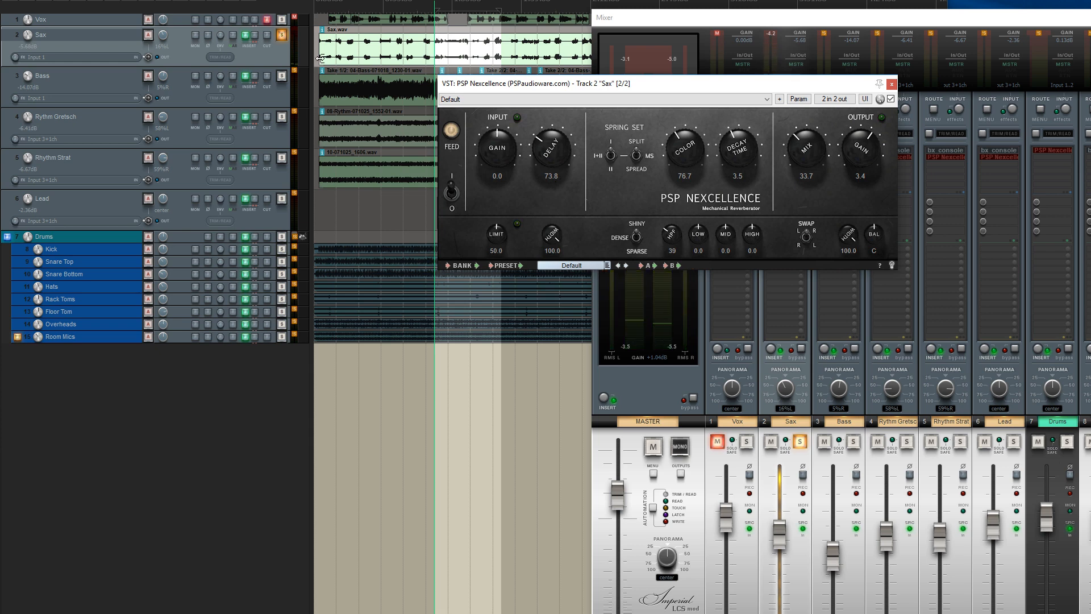
pyautogui.click(892, 85)
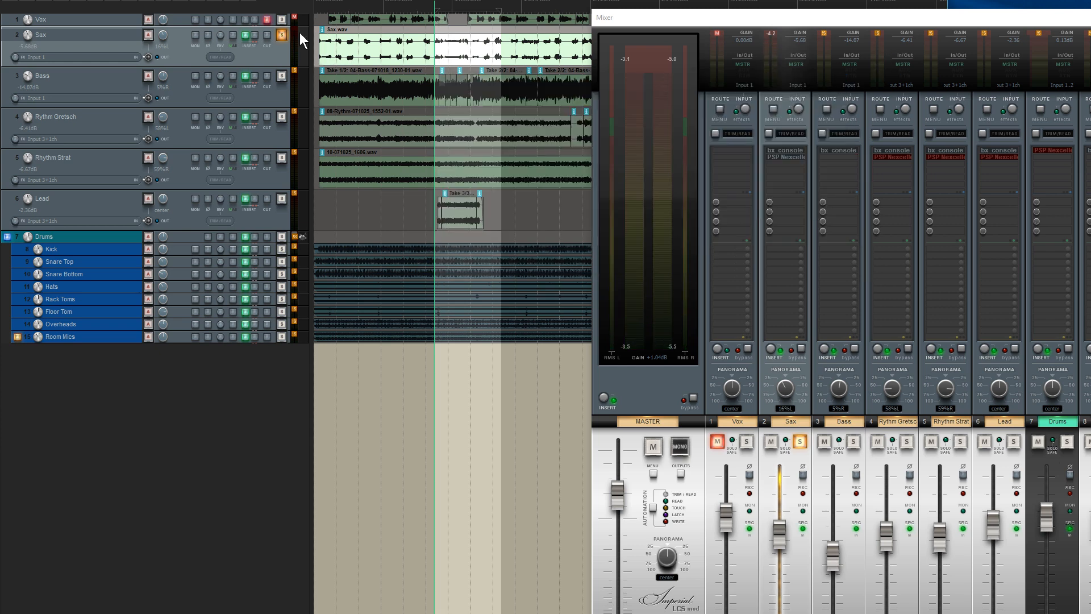
# Solo the Rythm Gretsch track instead of Sax, and enable and open its PSP Nexcellence reverb
pyautogui.click(282, 35)
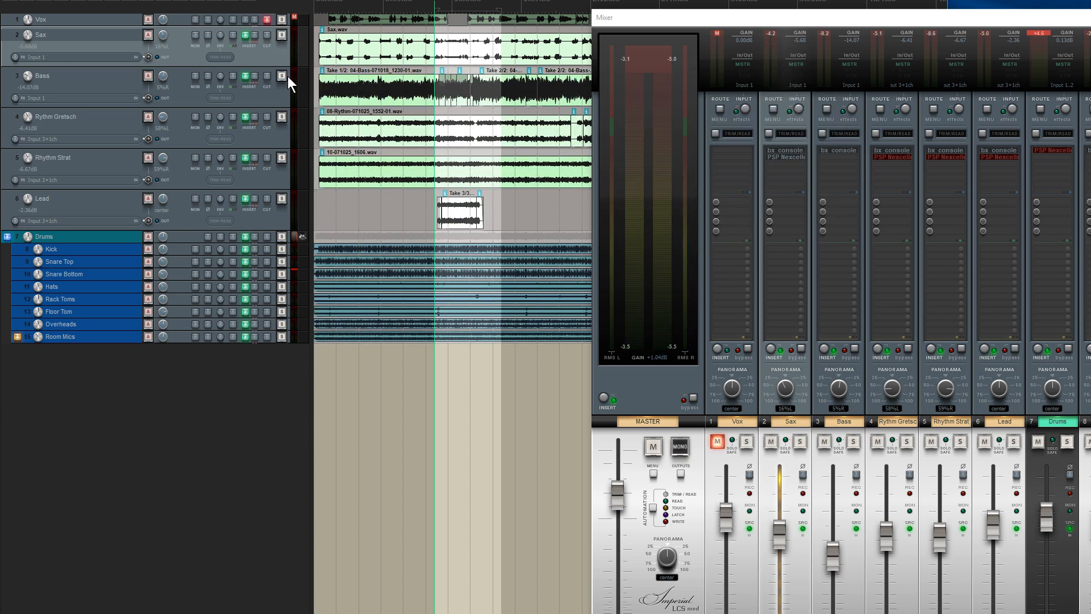
pyautogui.click(282, 116)
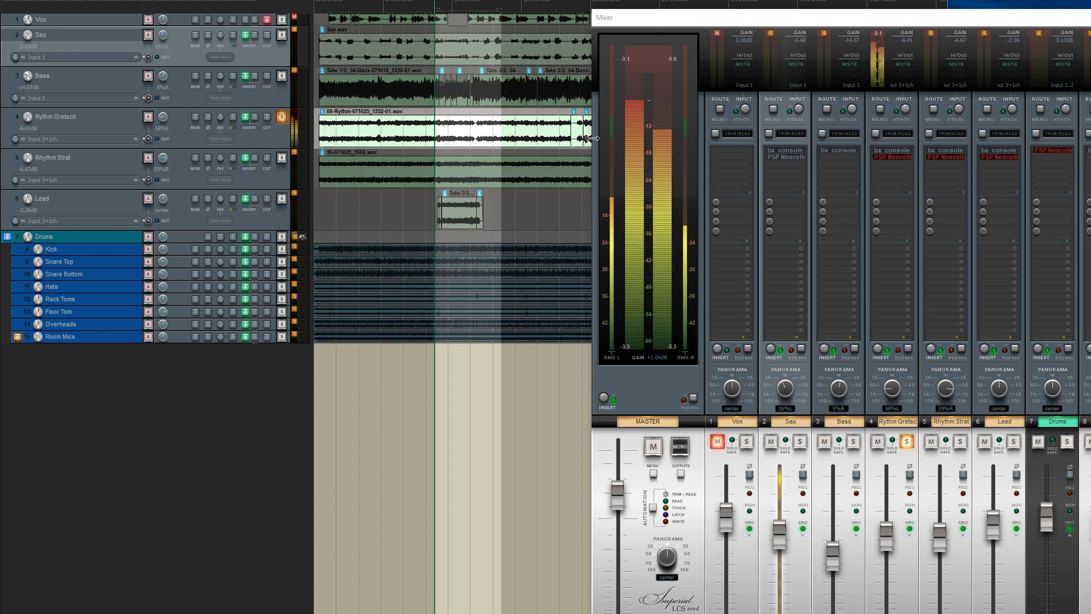
pyautogui.keyDown('shift'); pyautogui.click(897, 157); pyautogui.keyUp('shift')
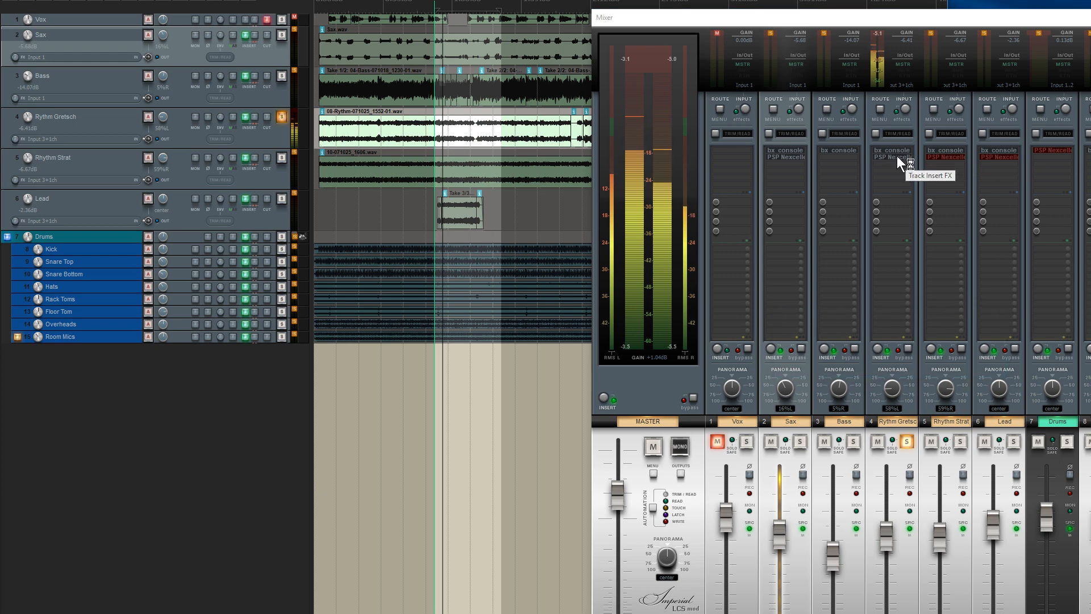
pyautogui.press('Escape')
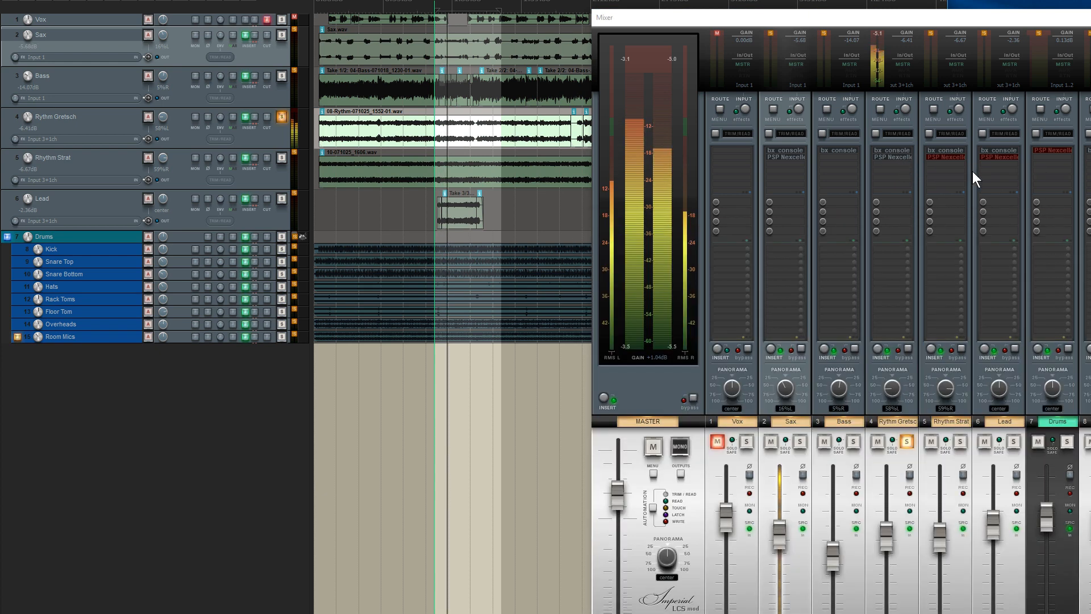
pyautogui.click(891, 157)
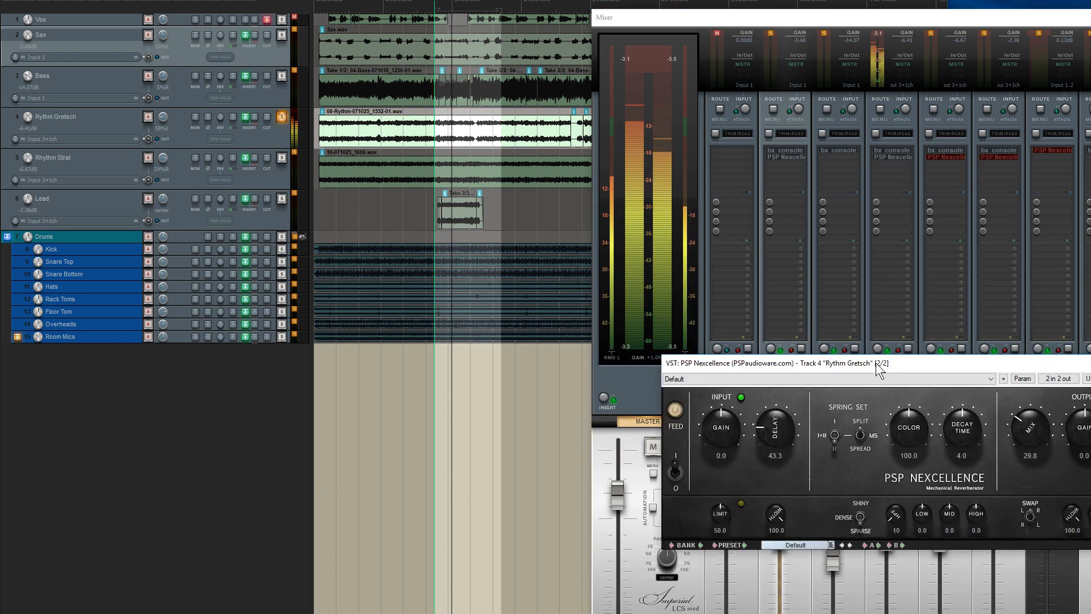
pyautogui.moveTo(879, 370); pyautogui.dragTo(607, 71)
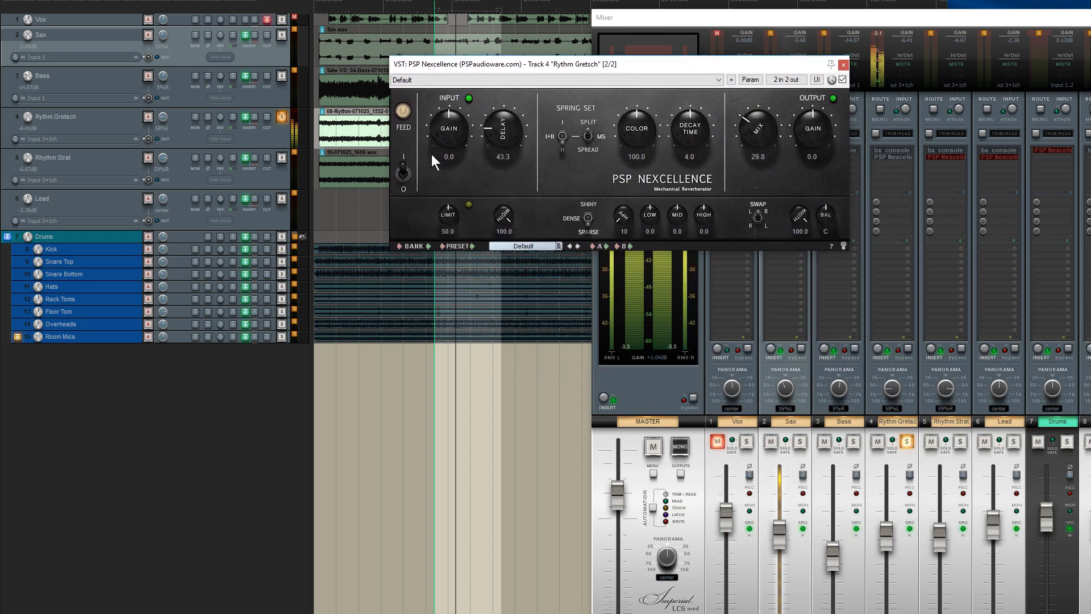
# Compare the Rythm Gretsch reverb with Feed off and on, and set its Mix to 30.0
pyautogui.click(400, 115)
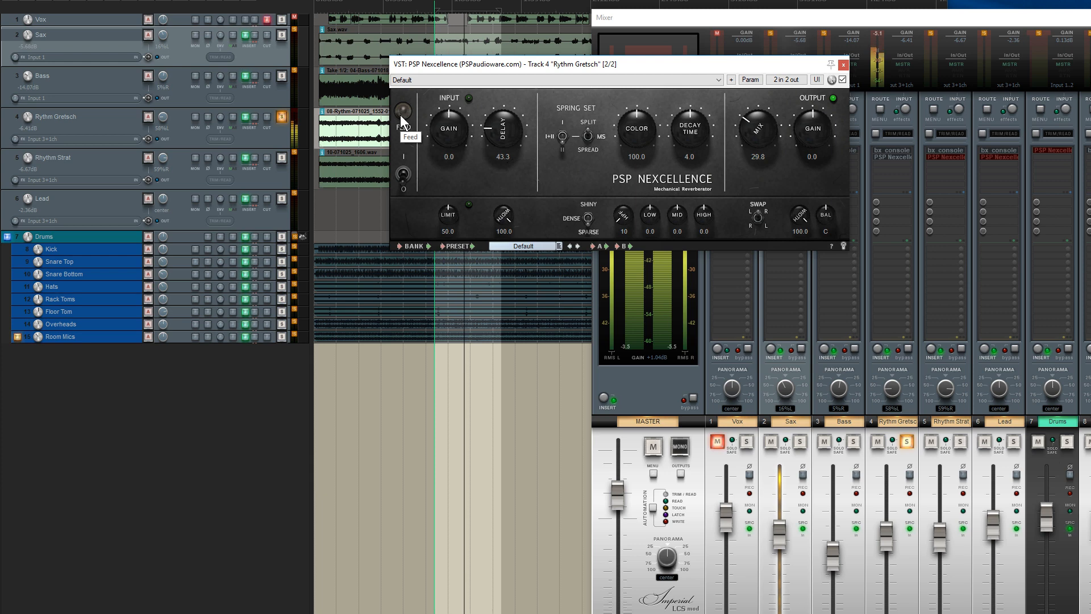
pyautogui.click(400, 115)
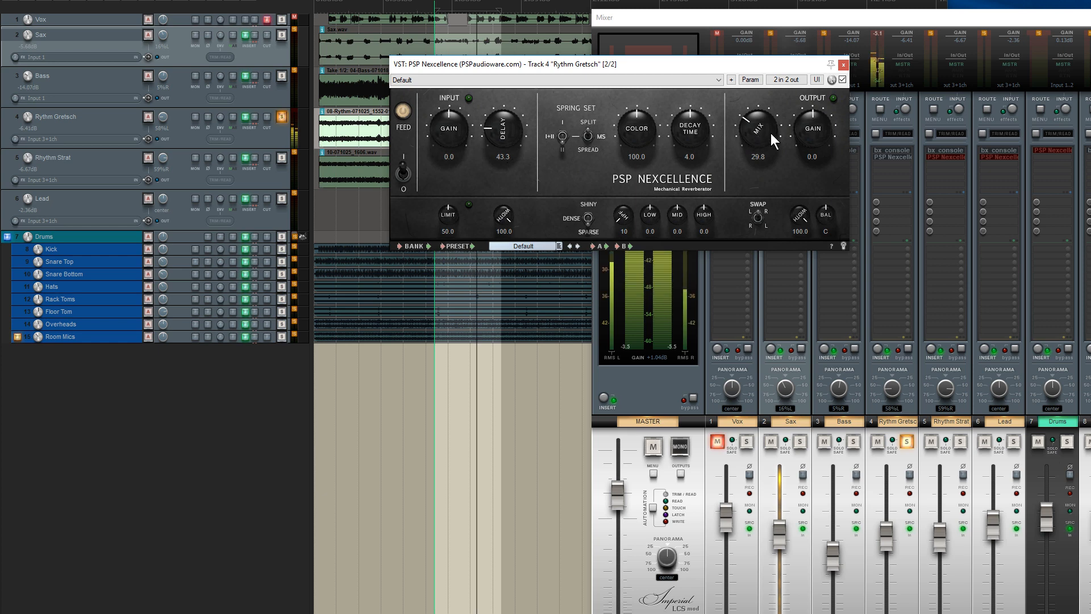
pyautogui.moveTo(758, 138)
pyautogui.mouseDown()
pyautogui.moveTo(749, 67)
pyautogui.moveTo(766, 135)
pyautogui.mouseUp()
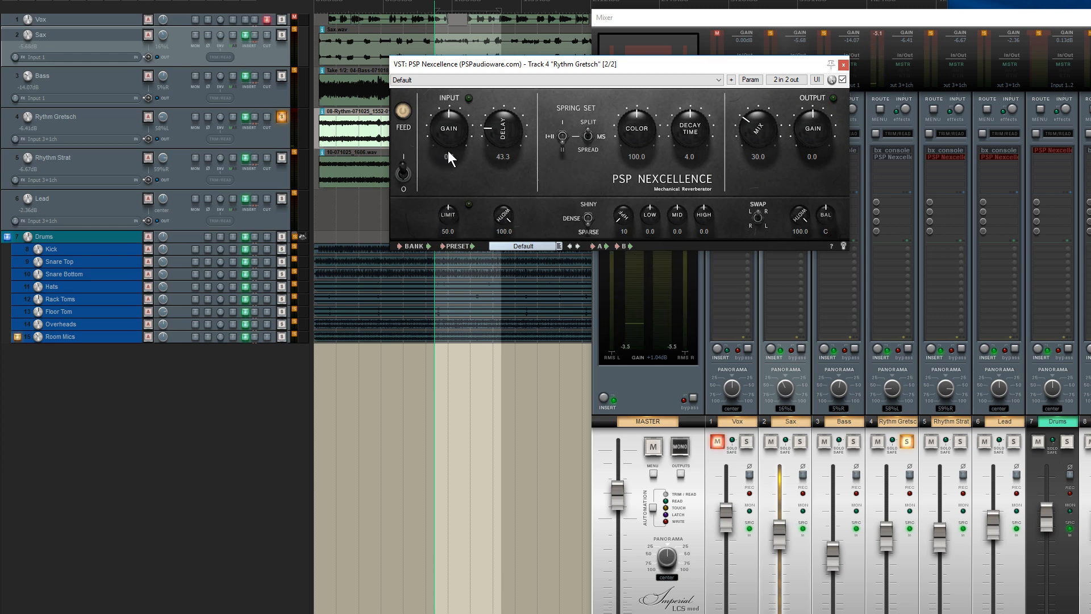
pyautogui.click(843, 64)
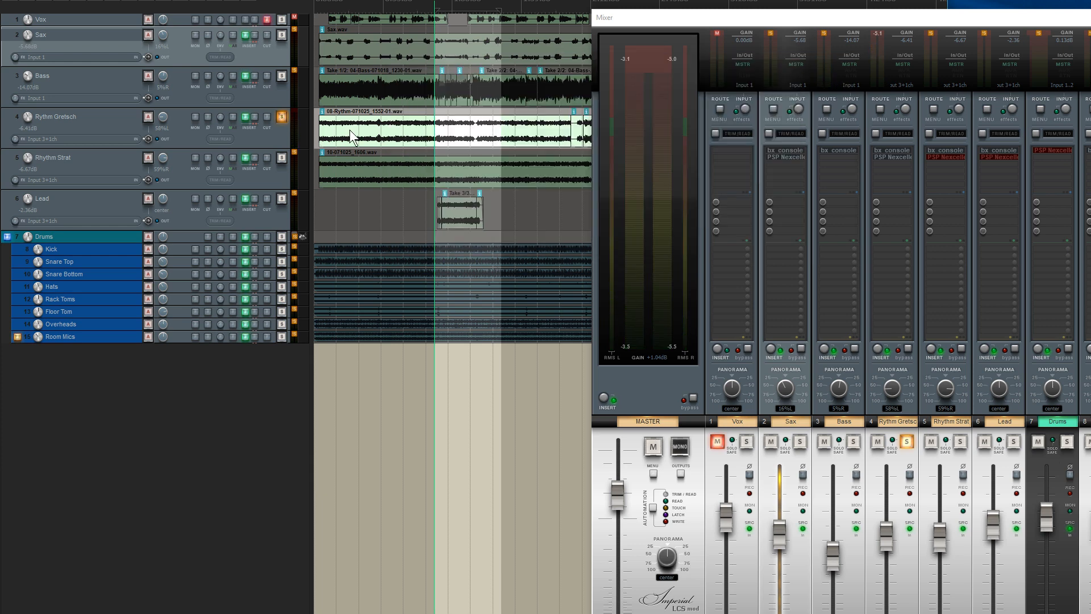
# Solo the Rhythm Strat track instead of Rythm Gretsch, and enable and open its PSP Nexcellence reverb
pyautogui.click(281, 158)
pyautogui.click(283, 115)
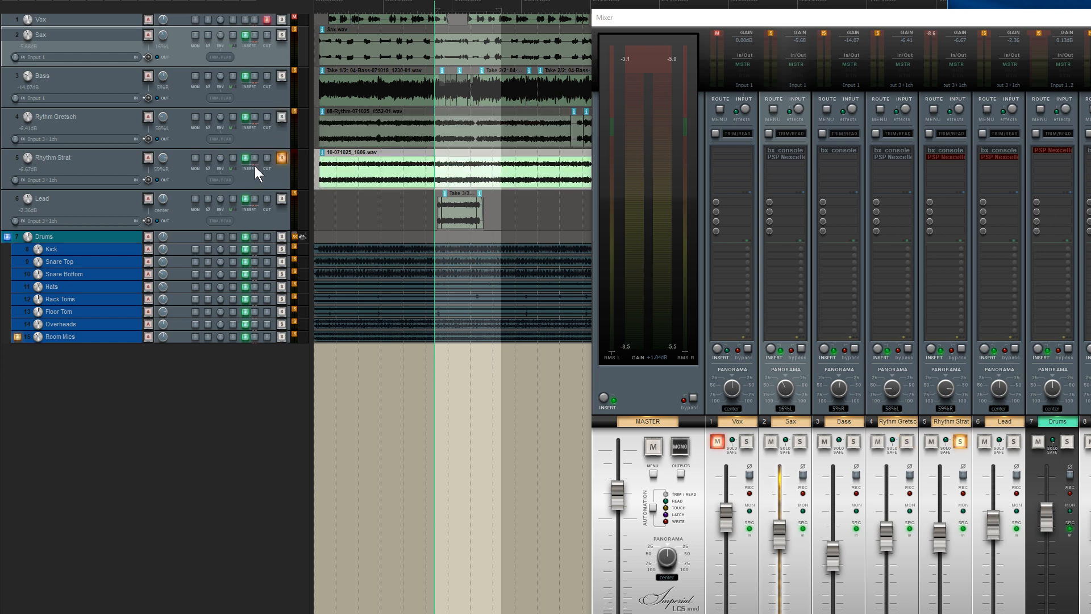
pyautogui.keyDown('shift'); pyautogui.click(949, 158); pyautogui.keyUp('shift')
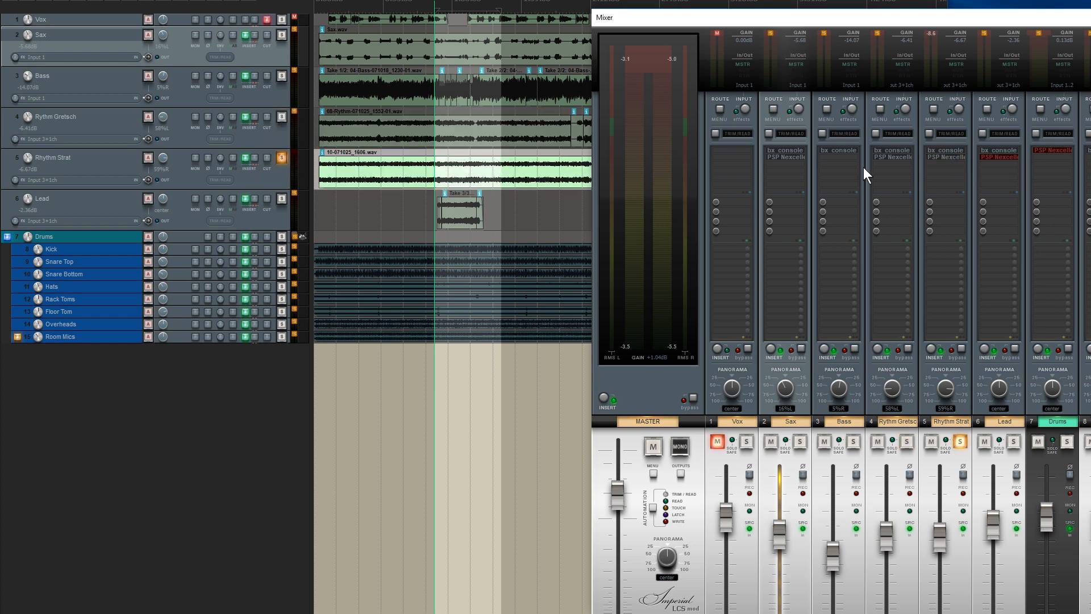
pyautogui.click(944, 158)
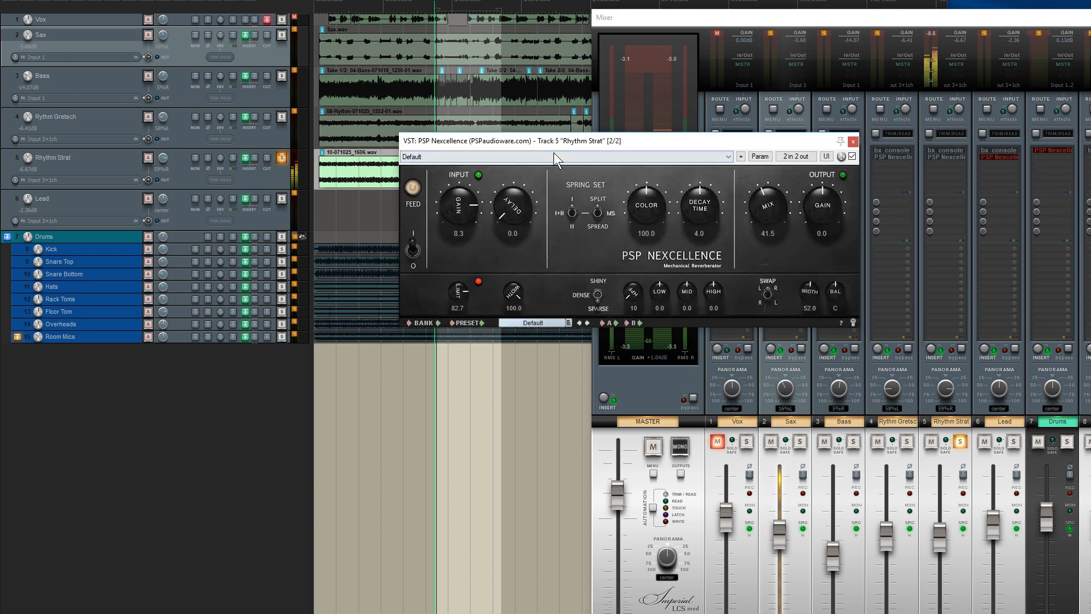
pyautogui.moveTo(554, 141); pyautogui.dragTo(569, 104)
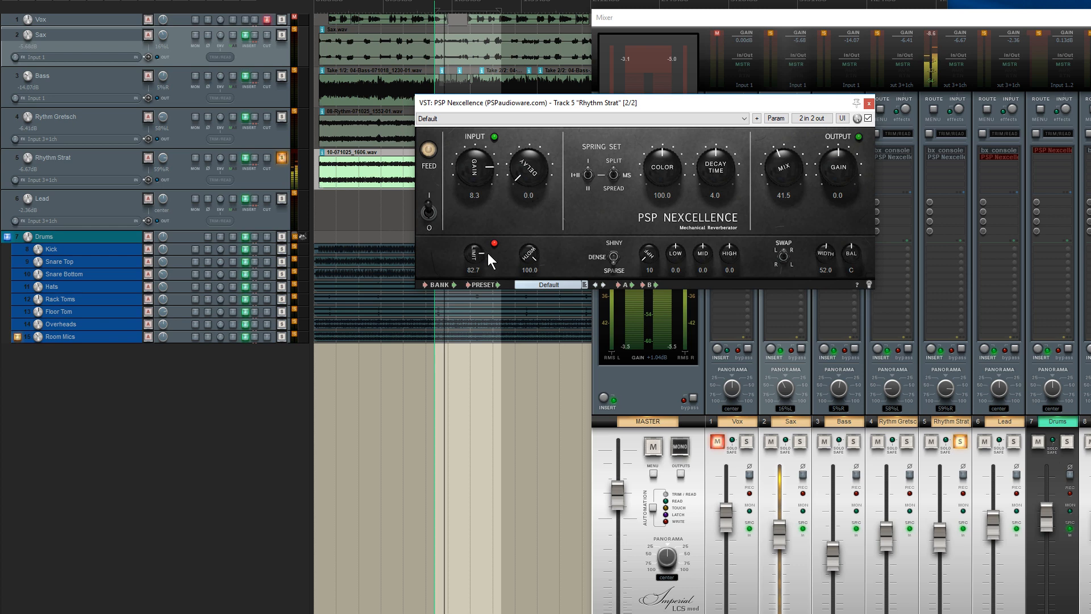
# Switch the Rhythm Strat reverb's Feed off and back on to compare the sound
pyautogui.click(430, 150)
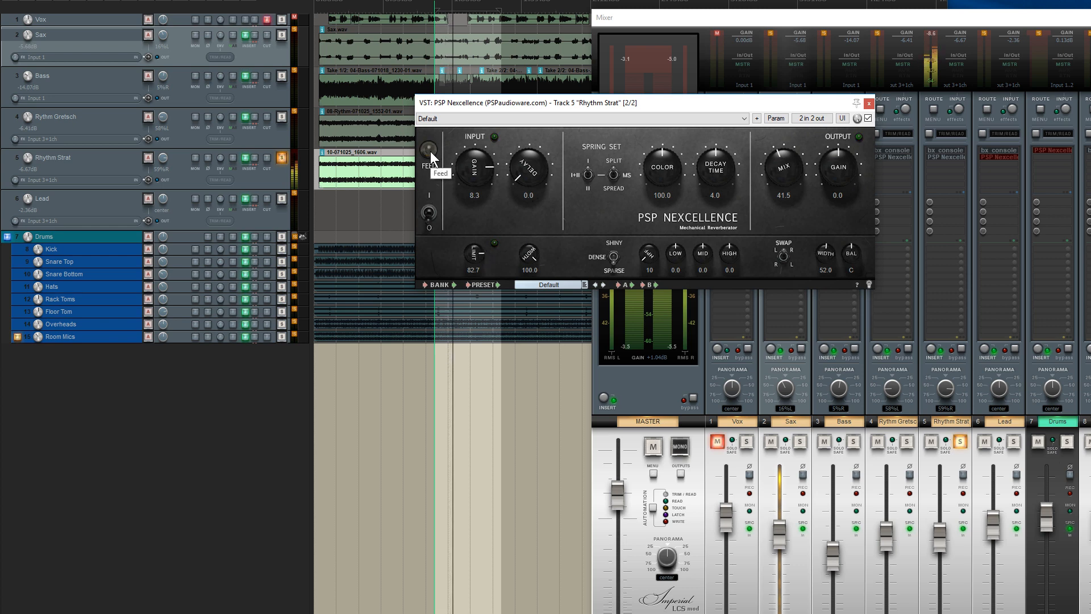
pyautogui.click(430, 150)
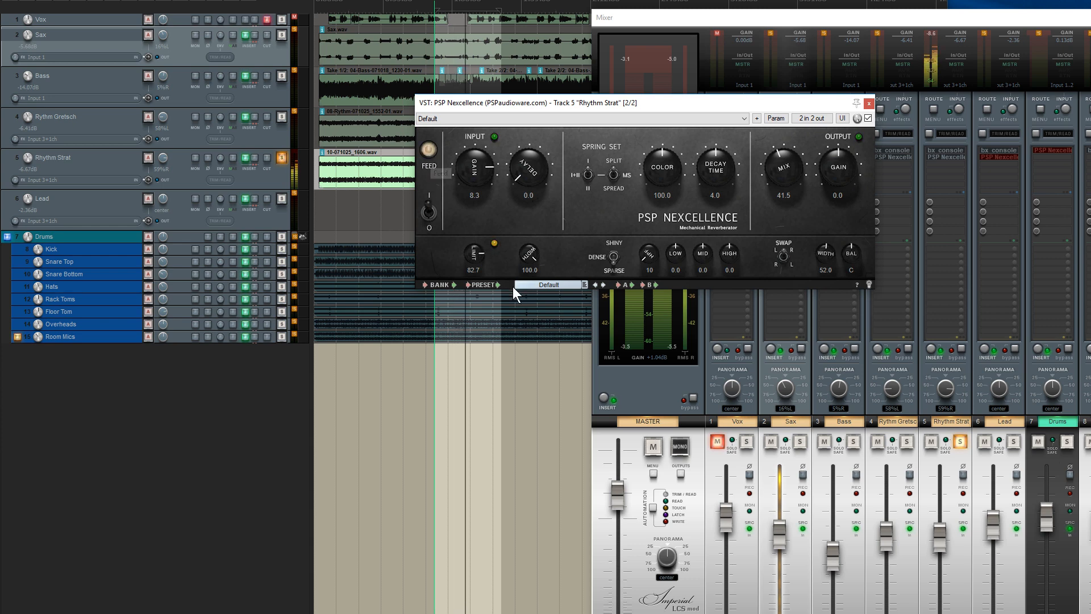
# Play the Rhythm Strat track and set its reverb's Limit to 86.8 and input Gain to 8.0
pyautogui.press('space')
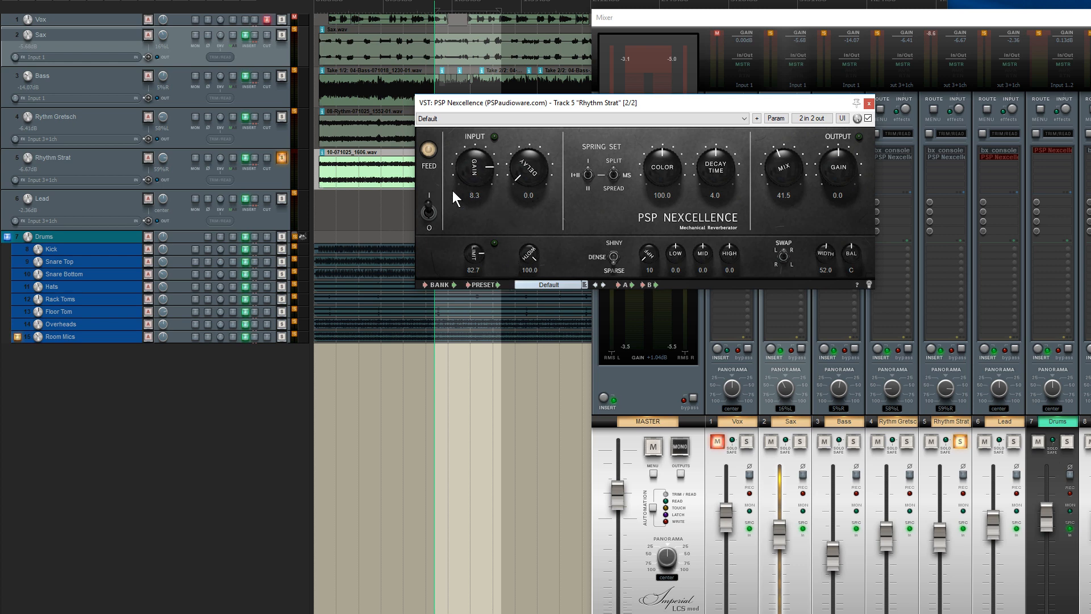
pyautogui.press('space')
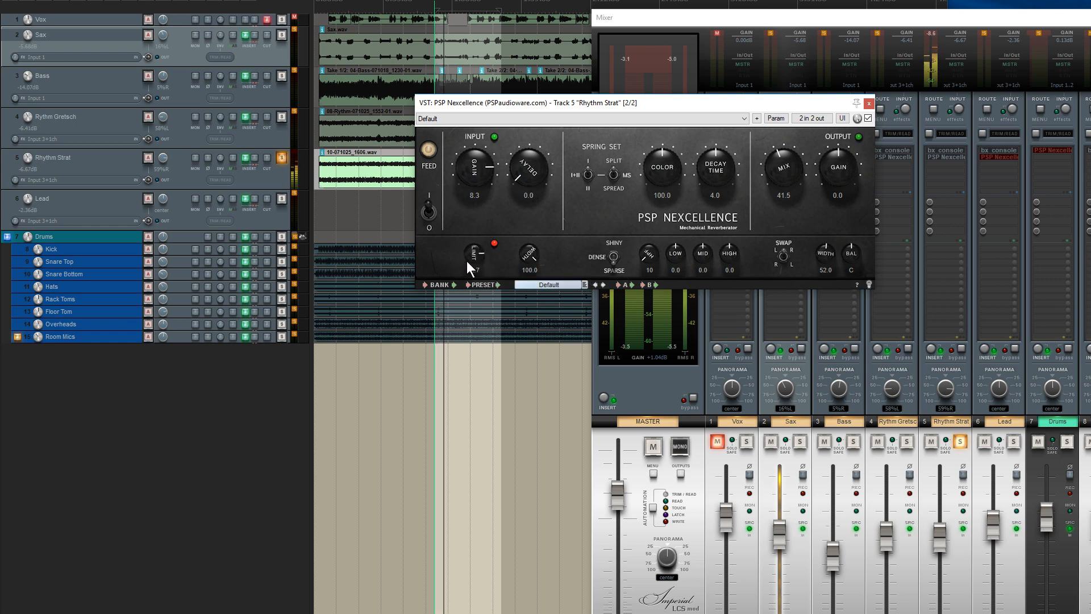
pyautogui.moveTo(475, 257); pyautogui.dragTo(481, 309)
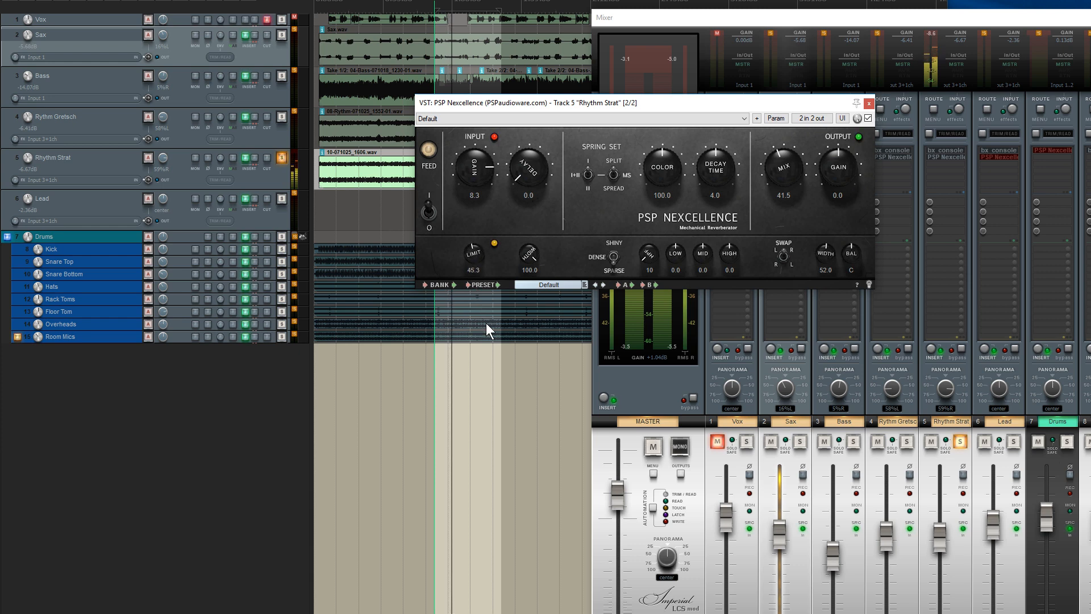
pyautogui.moveTo(486, 323); pyautogui.dragTo(487, 339)
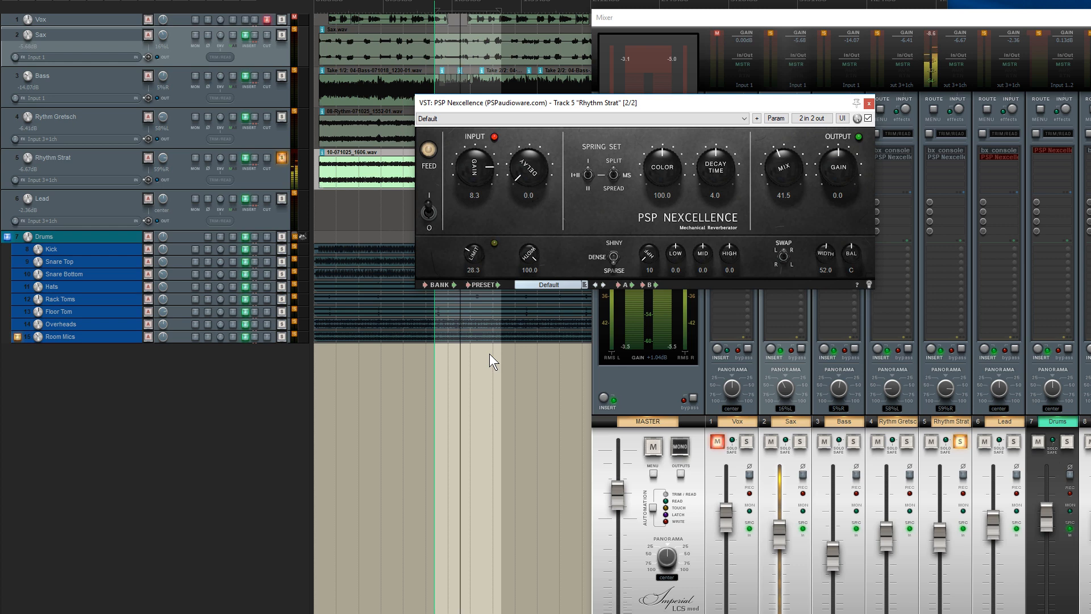
pyautogui.moveTo(489, 353); pyautogui.dragTo(489, 267)
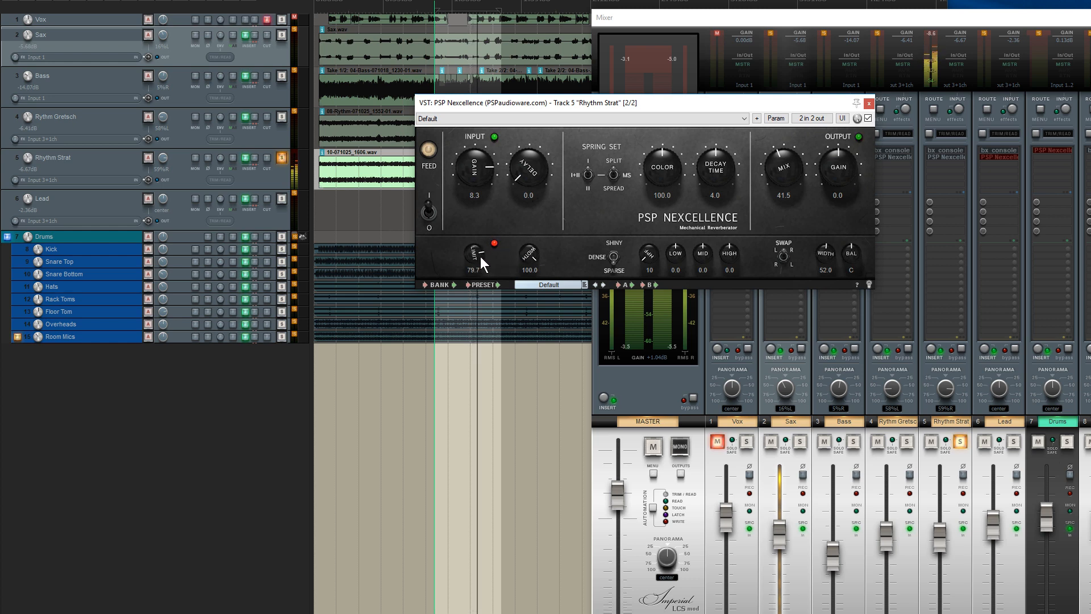
pyautogui.moveTo(474, 253); pyautogui.dragTo(478, 249)
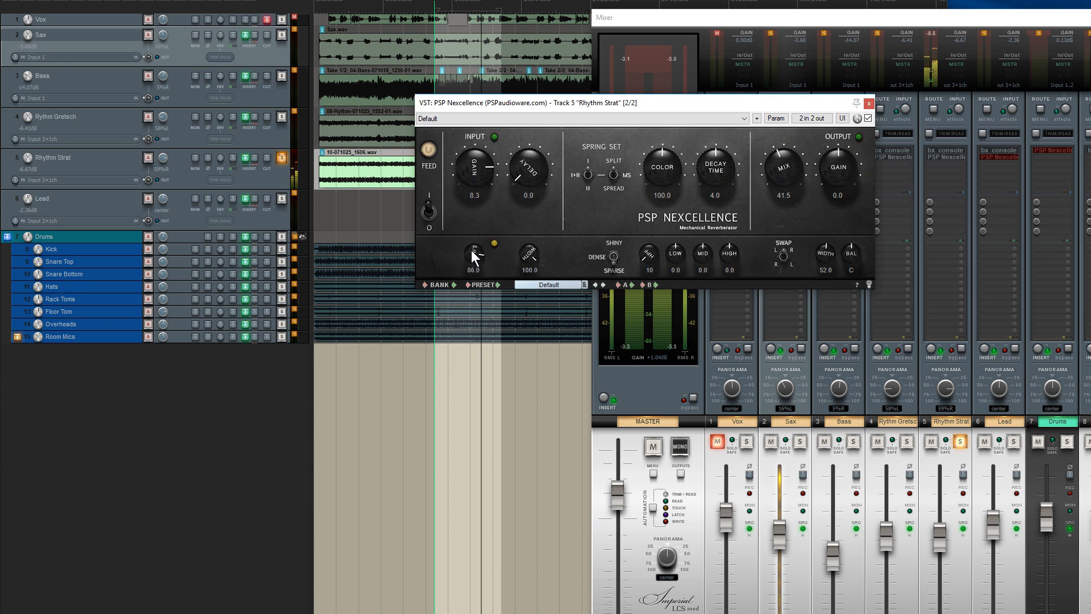
pyautogui.moveTo(468, 171); pyautogui.dragTo(469, 77)
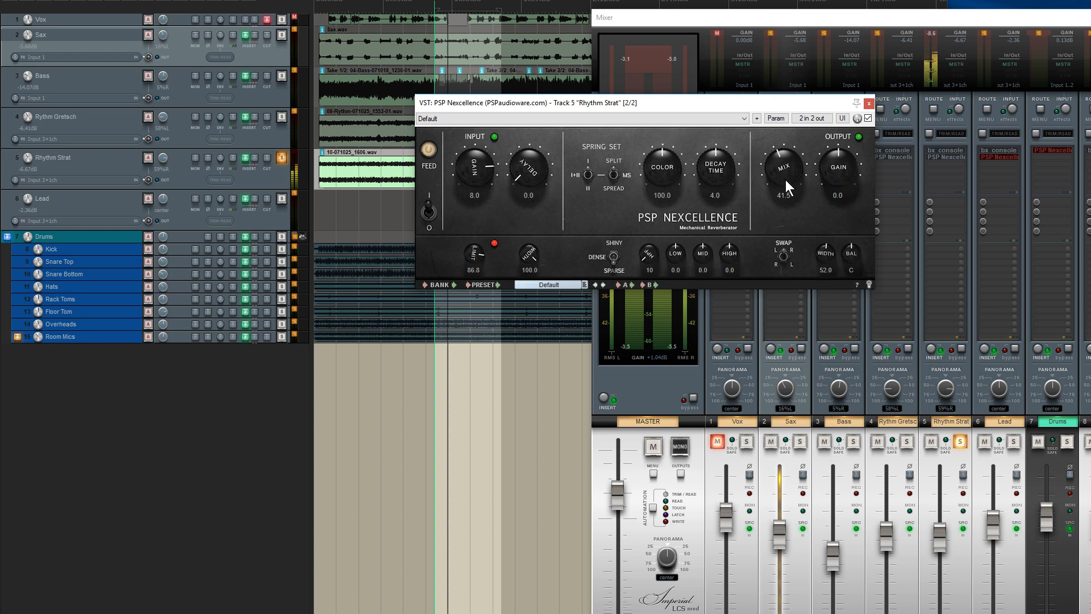
# Try a wetter Mix of about 68 on the Rhythm Strat reverb, settle on 39.7, and stop playback
pyautogui.moveTo(788, 179); pyautogui.dragTo(786, 137)
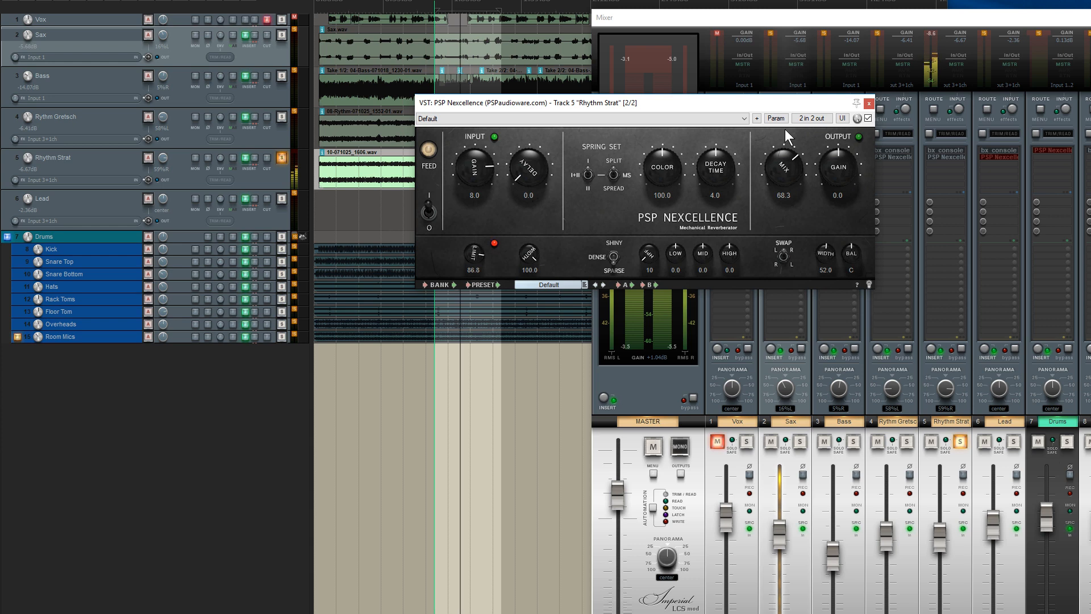
pyautogui.moveTo(785, 125); pyautogui.dragTo(790, 179)
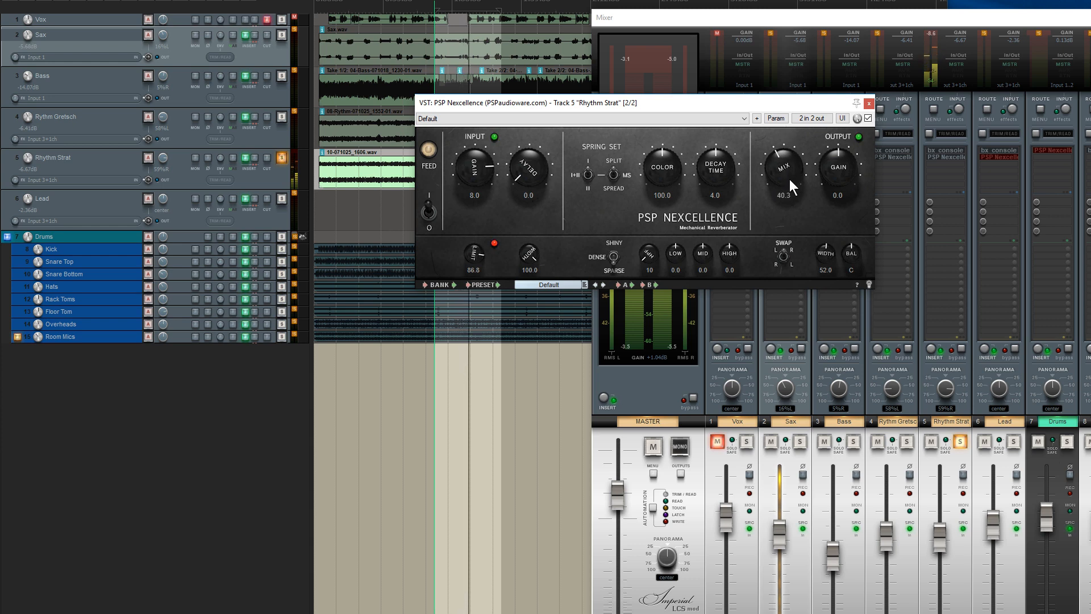
pyautogui.press('space')
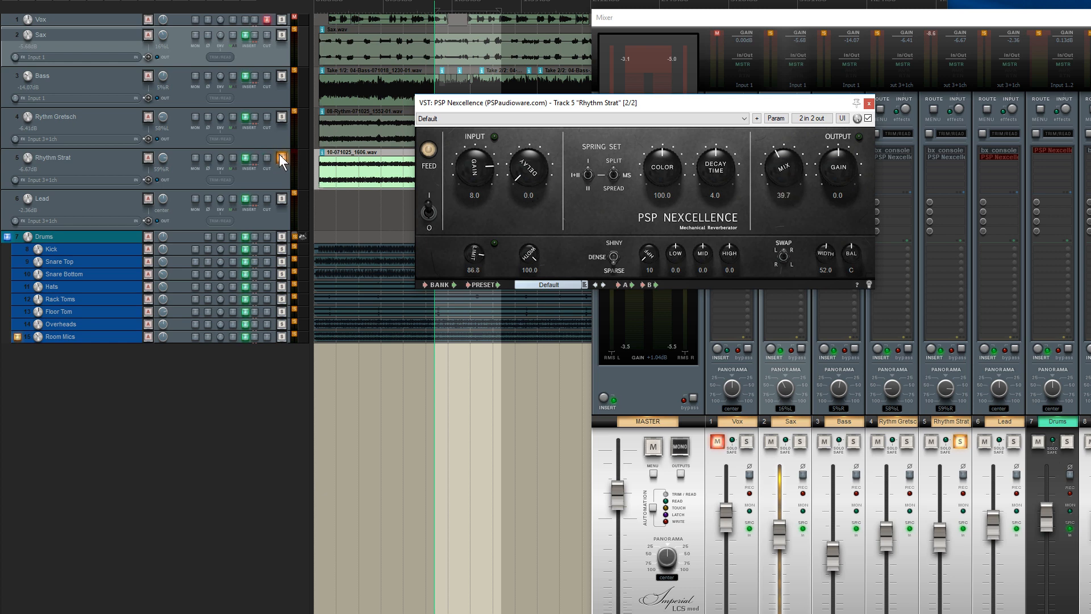
# Solo Rythm Gretsch alongside Rhythm Strat, set the Rhythm Strat volume to -4.47 dB during playback, and close its reverb
pyautogui.click(280, 116)
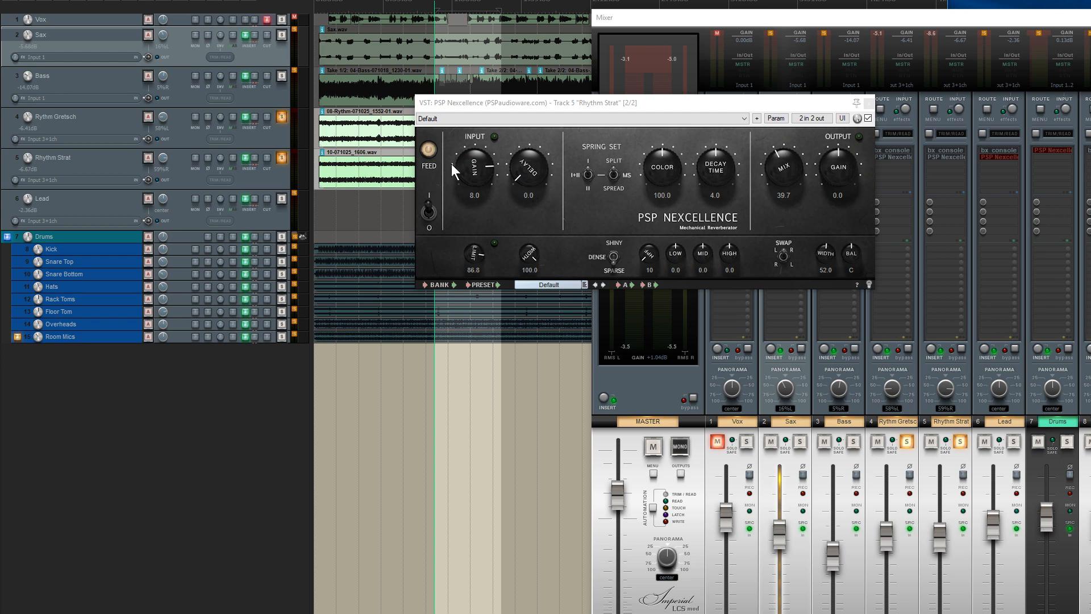
pyautogui.press('space')
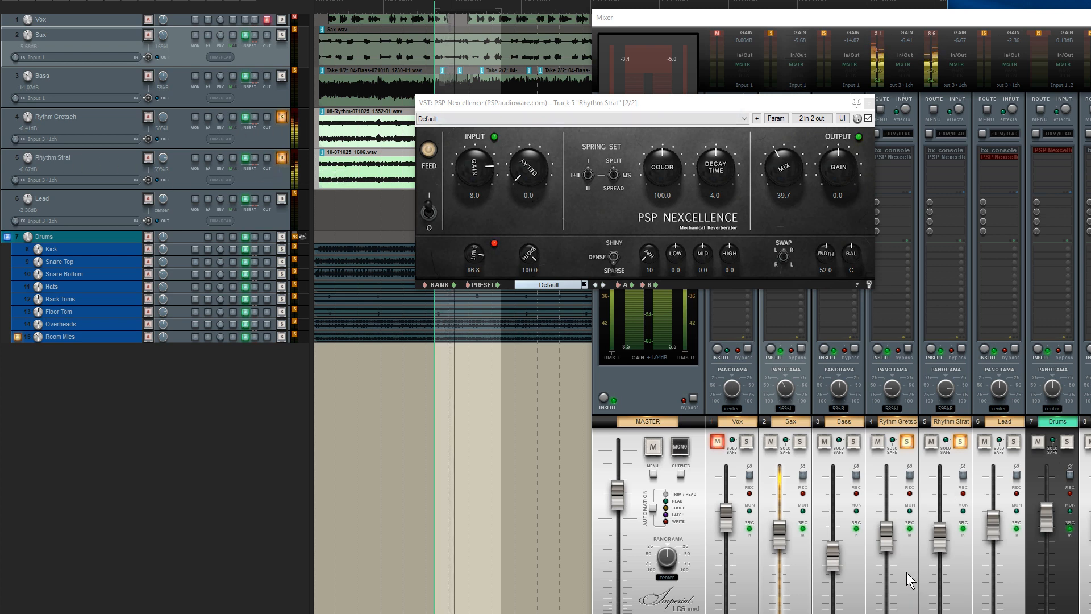
pyautogui.moveTo(938, 538)
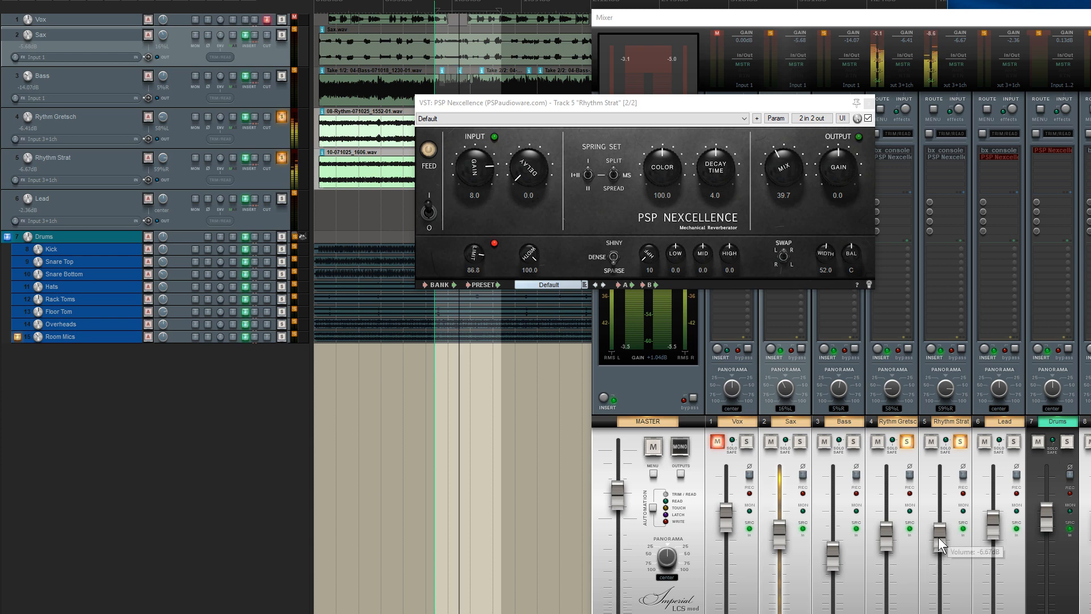
pyautogui.moveTo(939, 537); pyautogui.dragTo(938, 530)
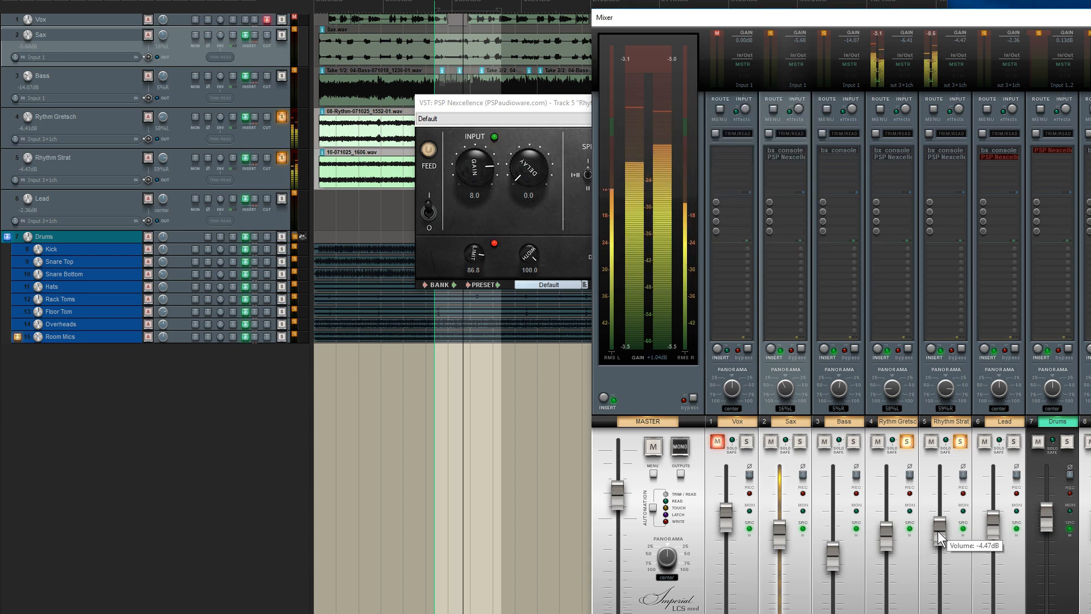
pyautogui.click(546, 106)
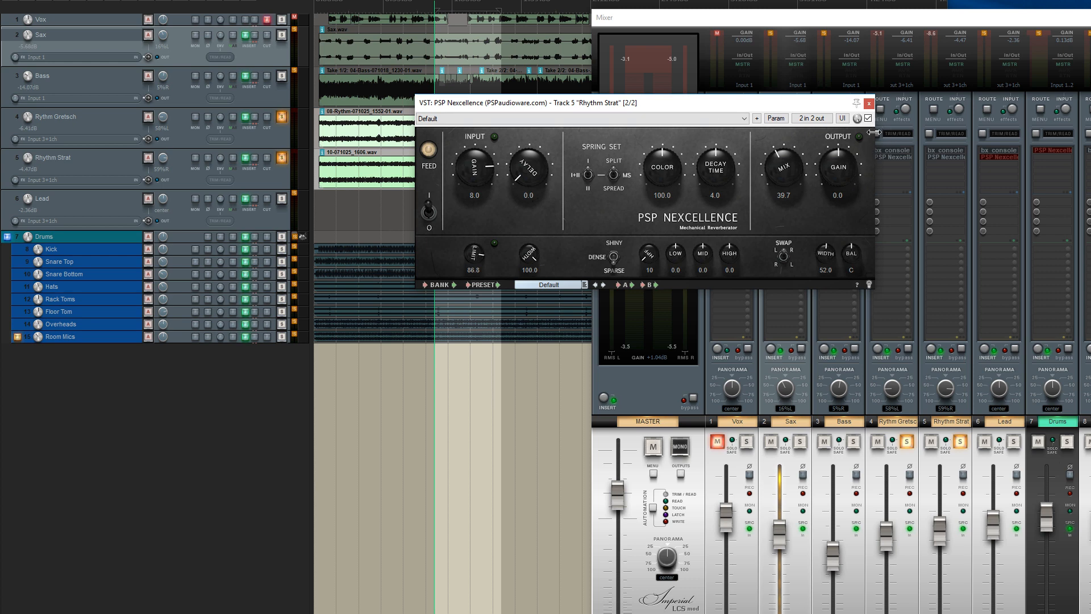
pyautogui.click(868, 104)
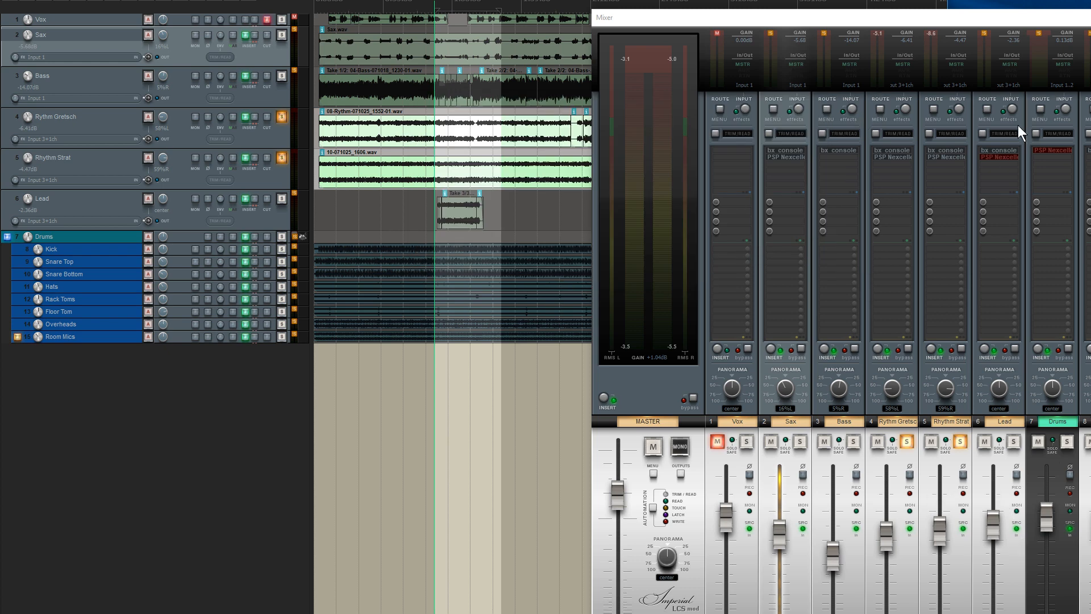
# Enable and open the Lead track's PSP Nexcellence reverb, and solo Lead instead of the two rhythm guitars
pyautogui.click(1006, 159)
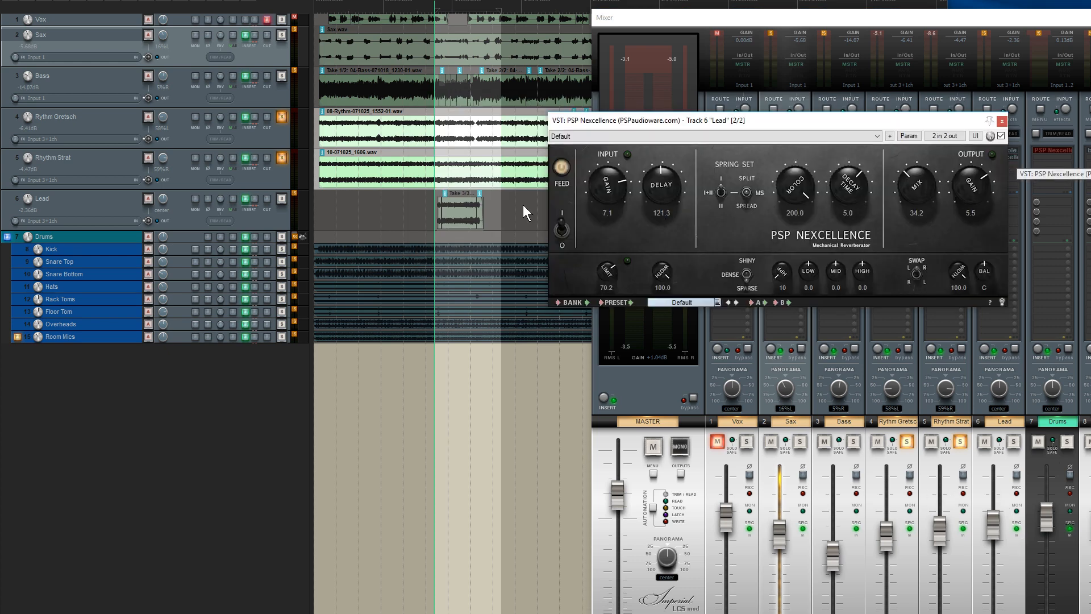
pyautogui.click(282, 158)
pyautogui.click(282, 116)
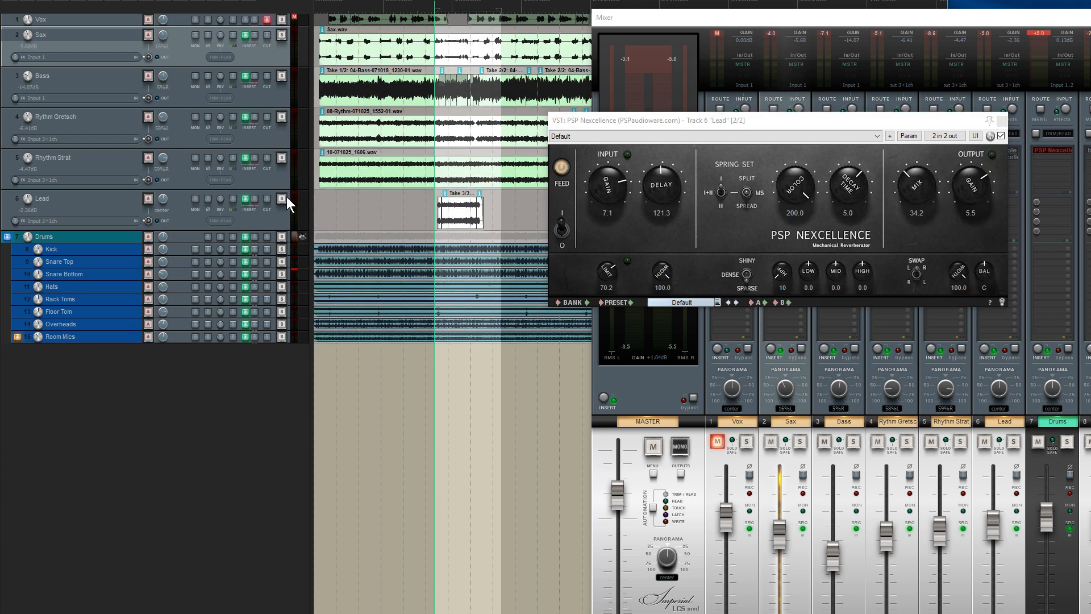
pyautogui.click(281, 199)
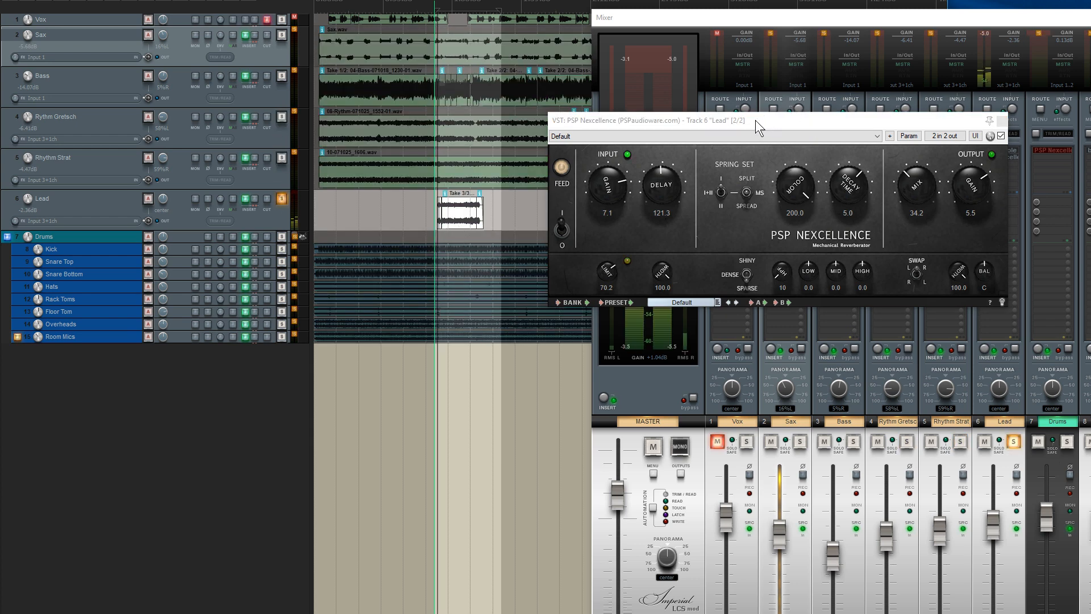
pyautogui.moveTo(755, 120); pyautogui.dragTo(694, 98)
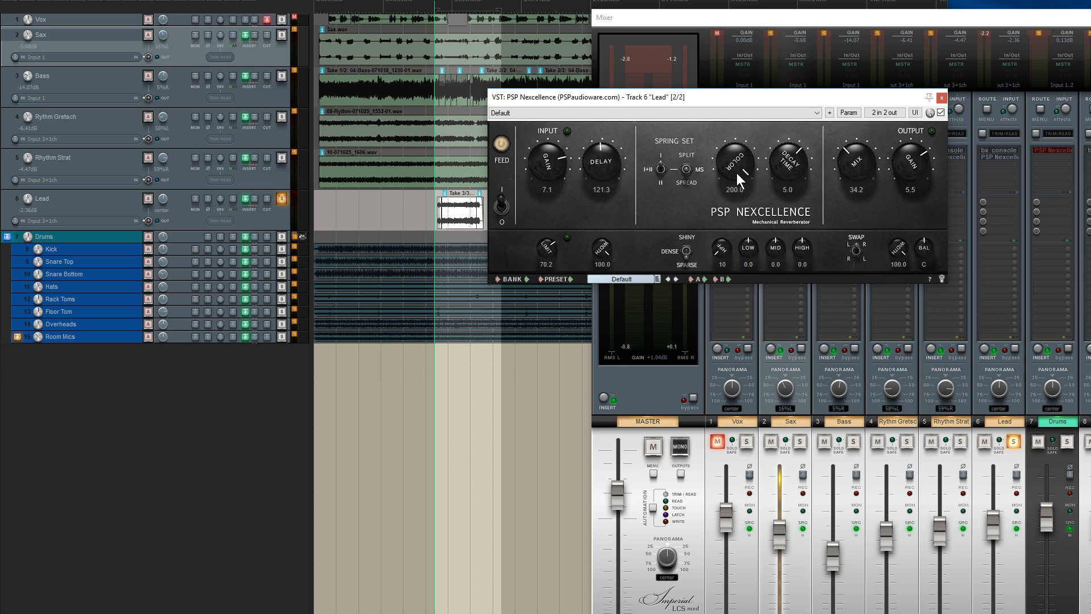
# Play the Lead track and set its reverb's input Width to 95.0
pyautogui.moveTo(736, 173); pyautogui.dragTo(742, 176)
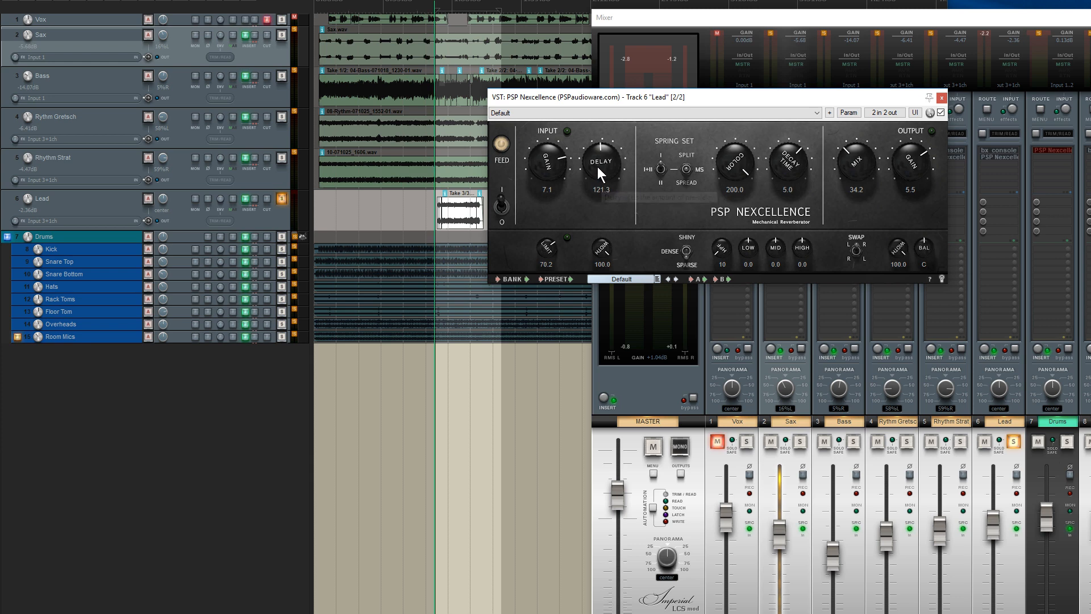
pyautogui.click(483, 318)
pyautogui.press('space')
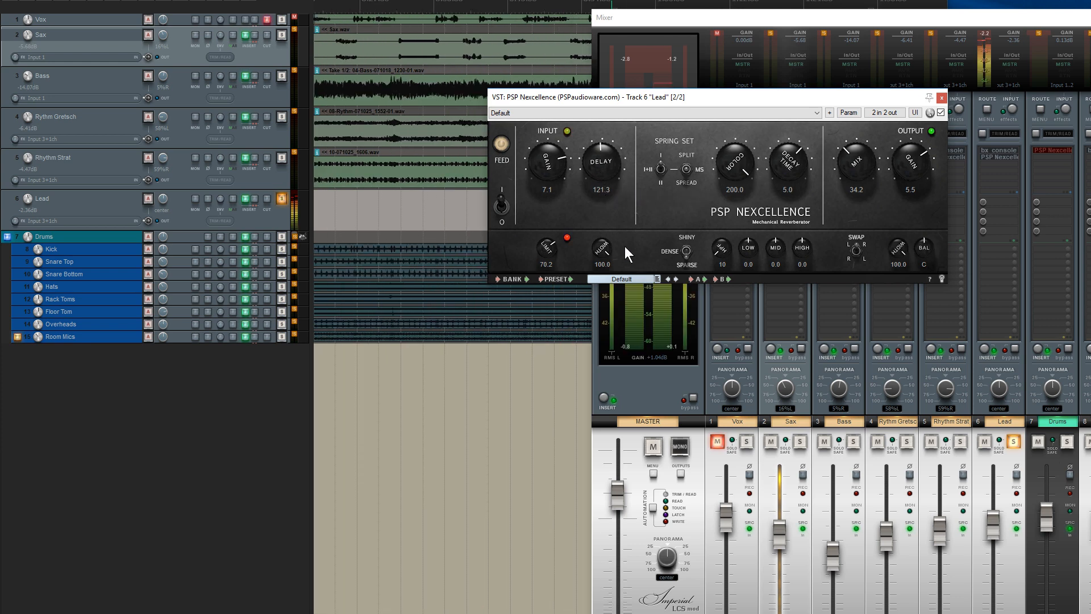
pyautogui.moveTo(602, 248); pyautogui.dragTo(560, 261)
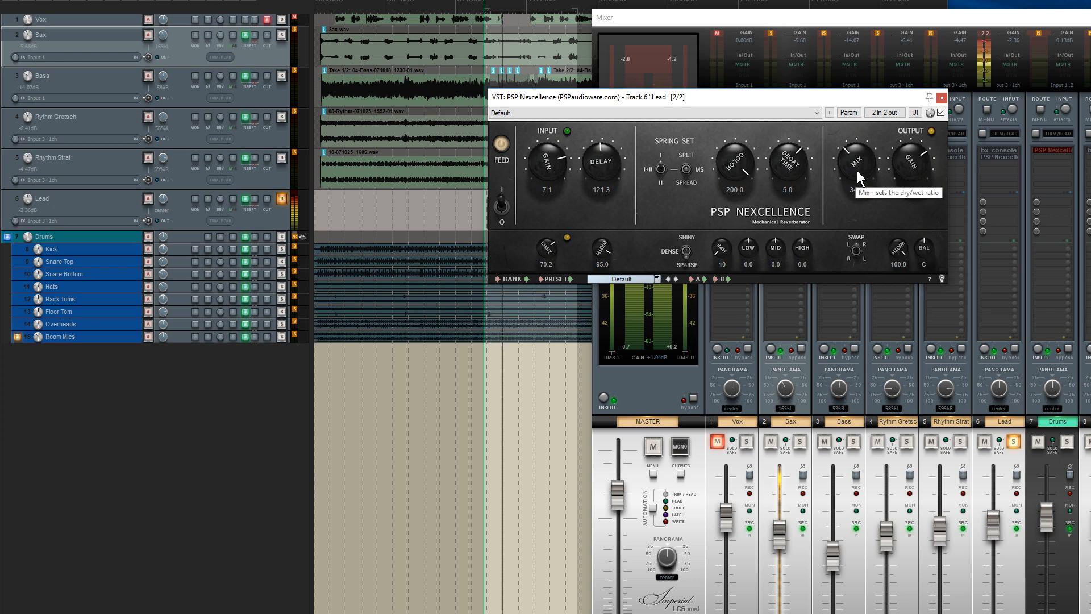
# Set the Lead reverb's Mix to 39.2 after trying about 66, and close the plugin window
pyautogui.moveTo(856, 171); pyautogui.dragTo(854, 116)
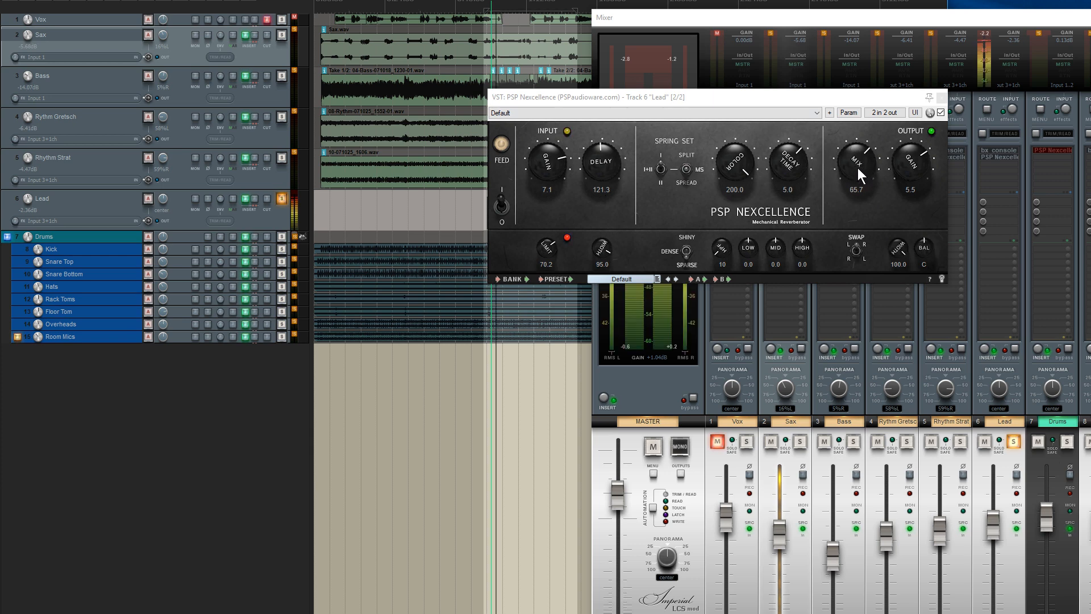
pyautogui.moveTo(857, 162); pyautogui.dragTo(858, 209)
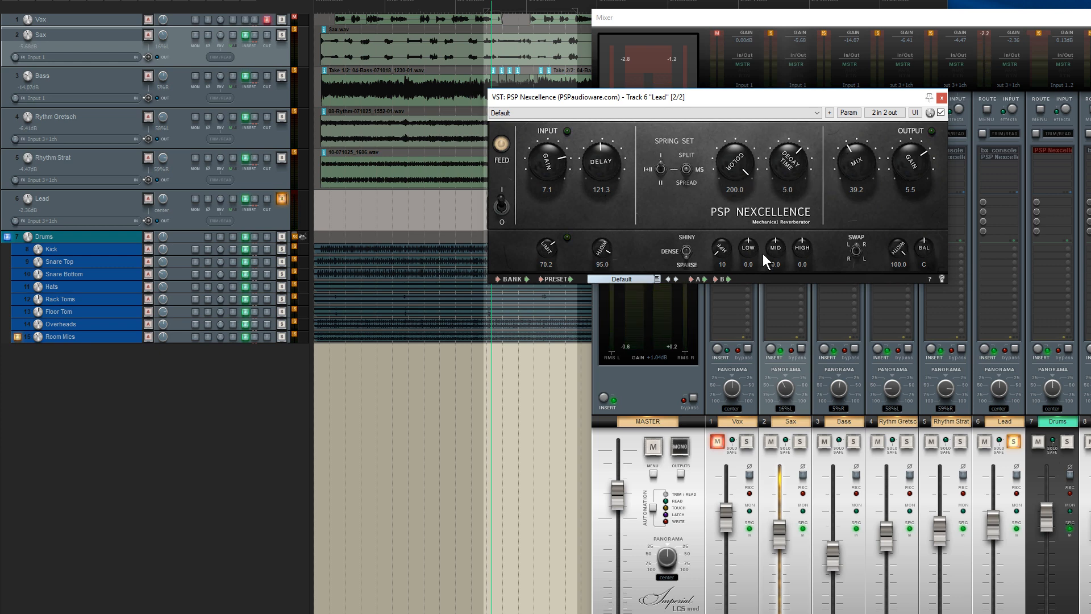
pyautogui.click(942, 97)
pyautogui.press('space')
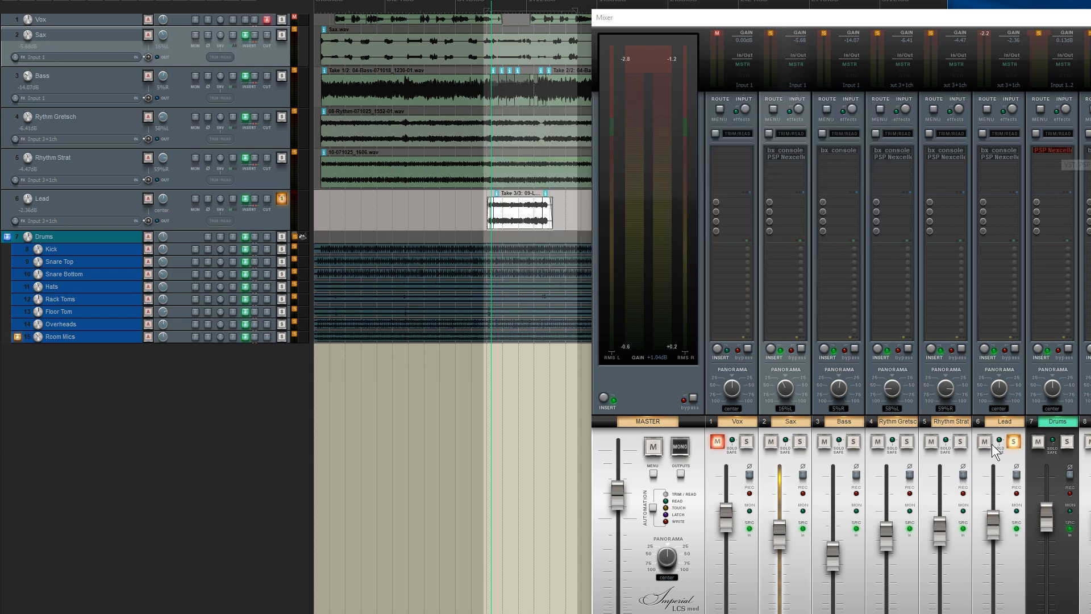
# Solo the Drums folder instead of Lead, start playback, and enable and open its PSP Nexcellence reverb
pyautogui.click(1013, 445)
pyautogui.click(1014, 444)
pyautogui.click(1067, 441)
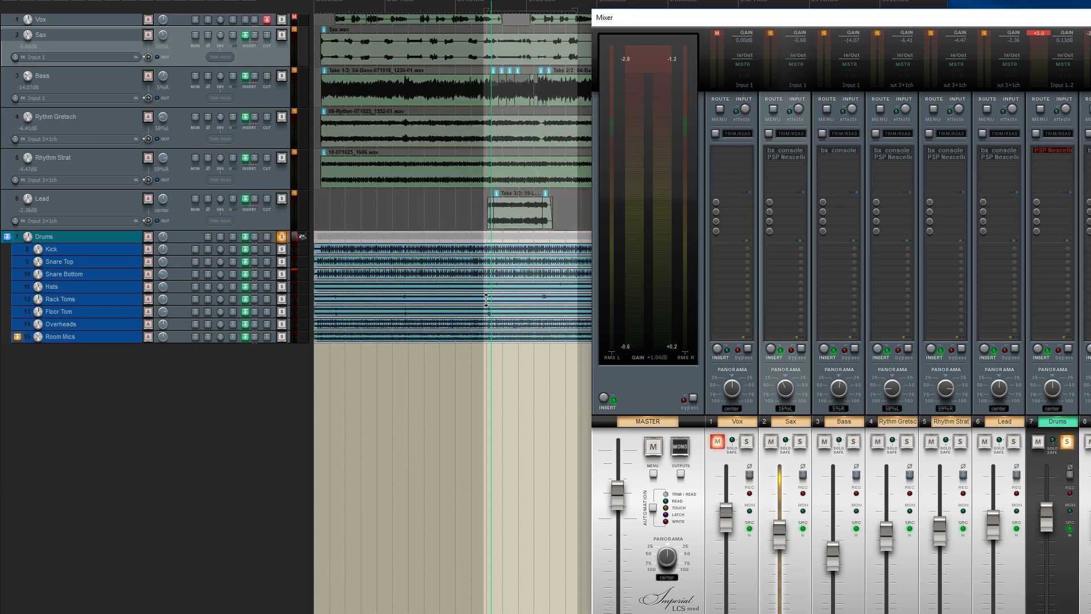
pyautogui.press('space')
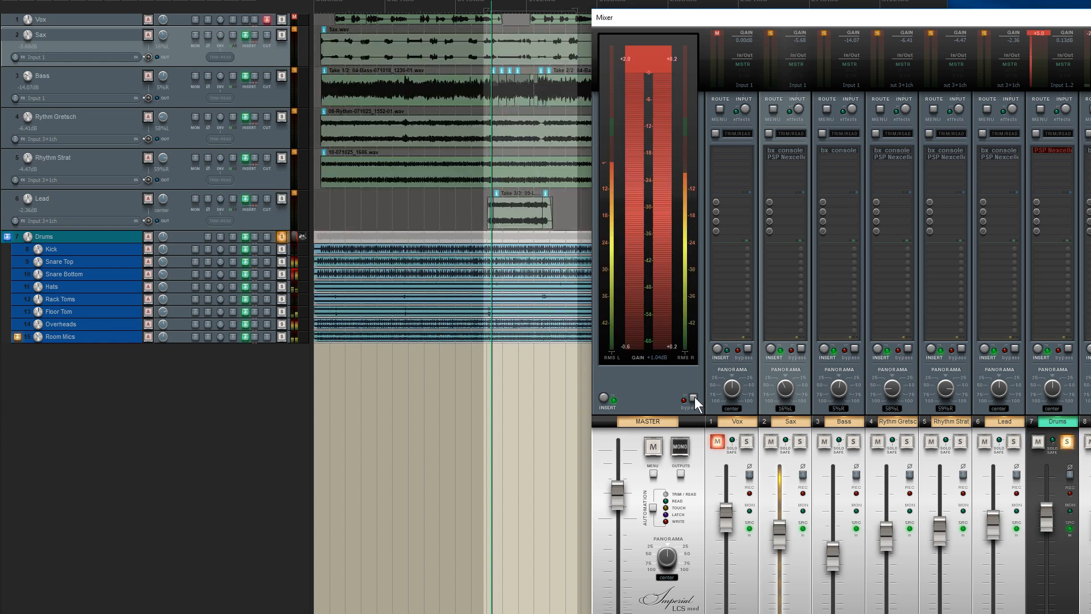
pyautogui.keyDown('shift'); pyautogui.click(1051, 152); pyautogui.keyUp('shift')
pyautogui.click(1058, 152)
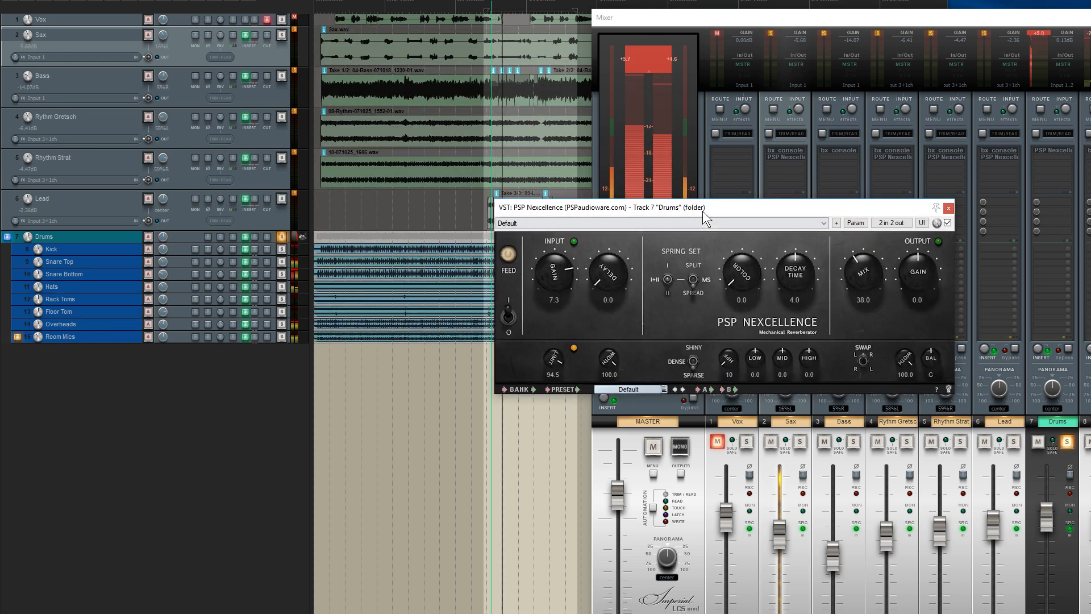
pyautogui.moveTo(702, 210); pyautogui.dragTo(737, 77)
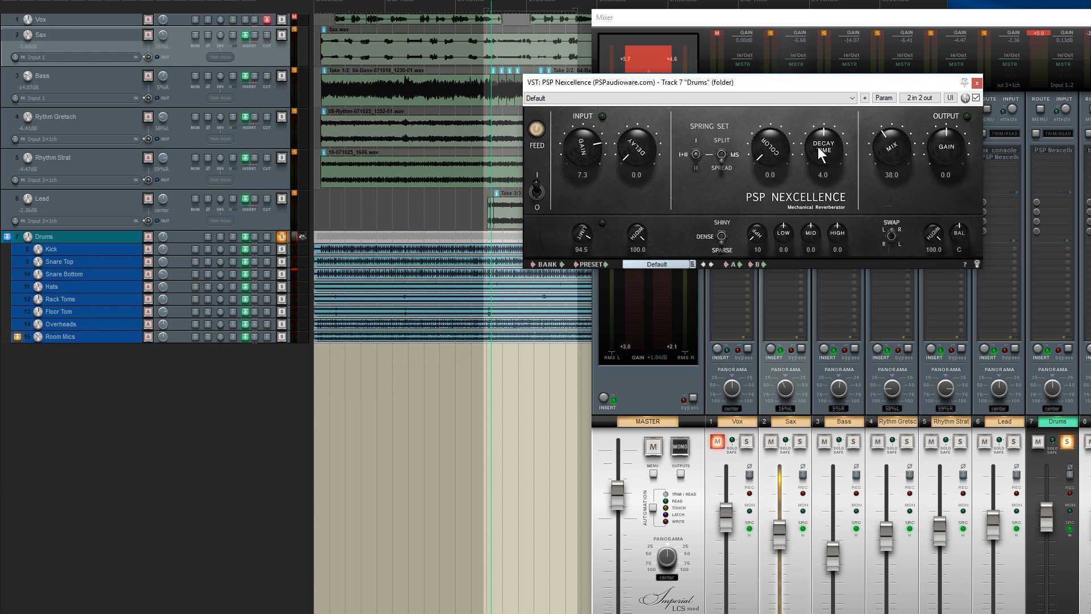
# Compare the Drums reverb with Feed off and on, set its Mix to 37.3, and close it
pyautogui.press('space')
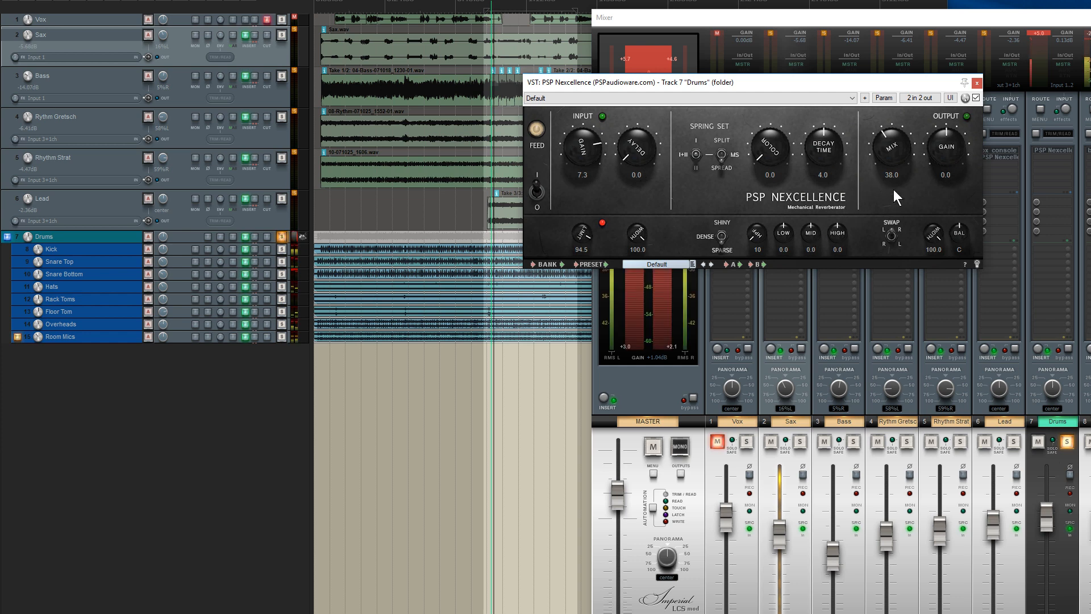
pyautogui.click(537, 130)
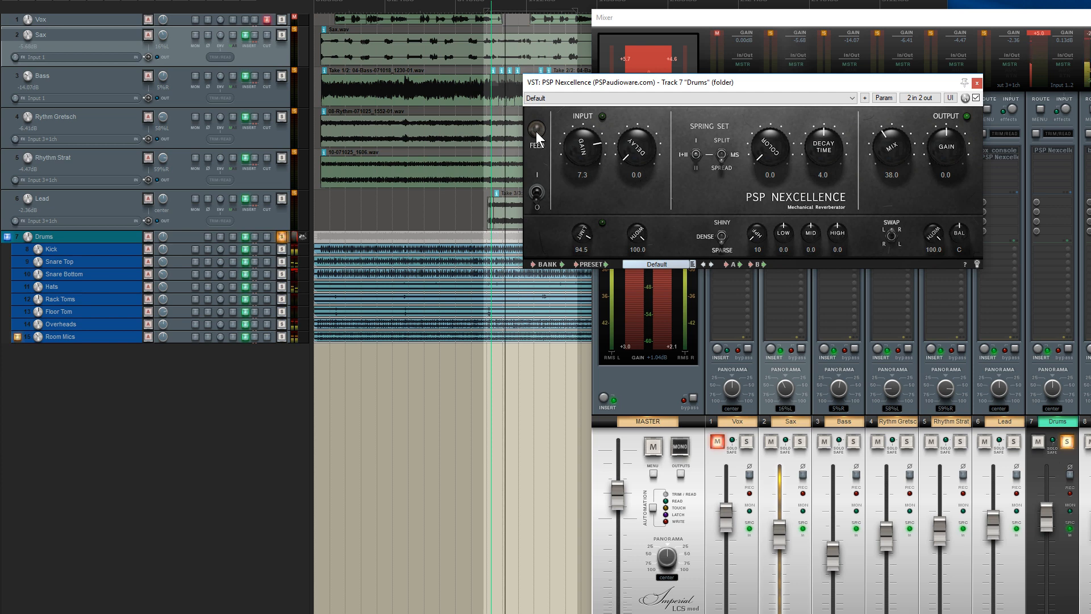
pyautogui.click(536, 131)
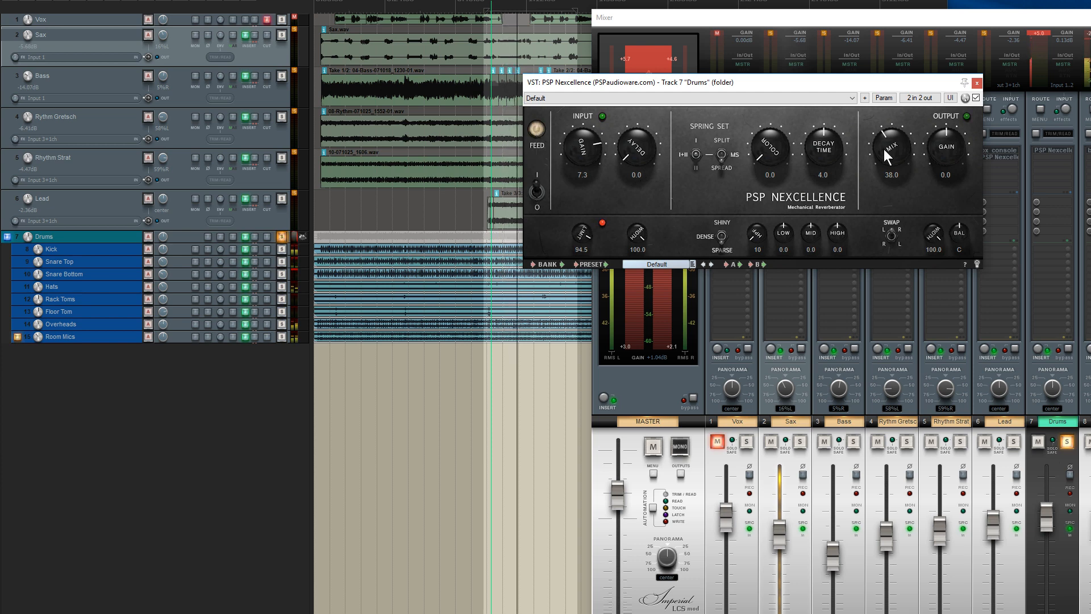
pyautogui.moveTo(884, 149)
pyautogui.mouseDown()
pyautogui.moveTo(895, 111)
pyautogui.moveTo(890, 161)
pyautogui.mouseUp()
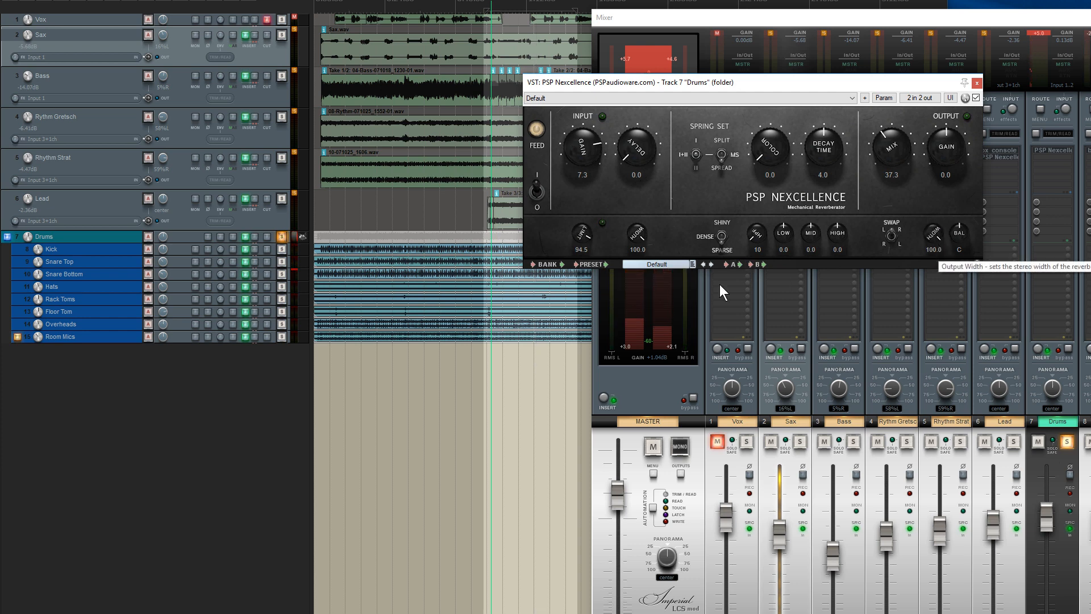
pyautogui.click(976, 83)
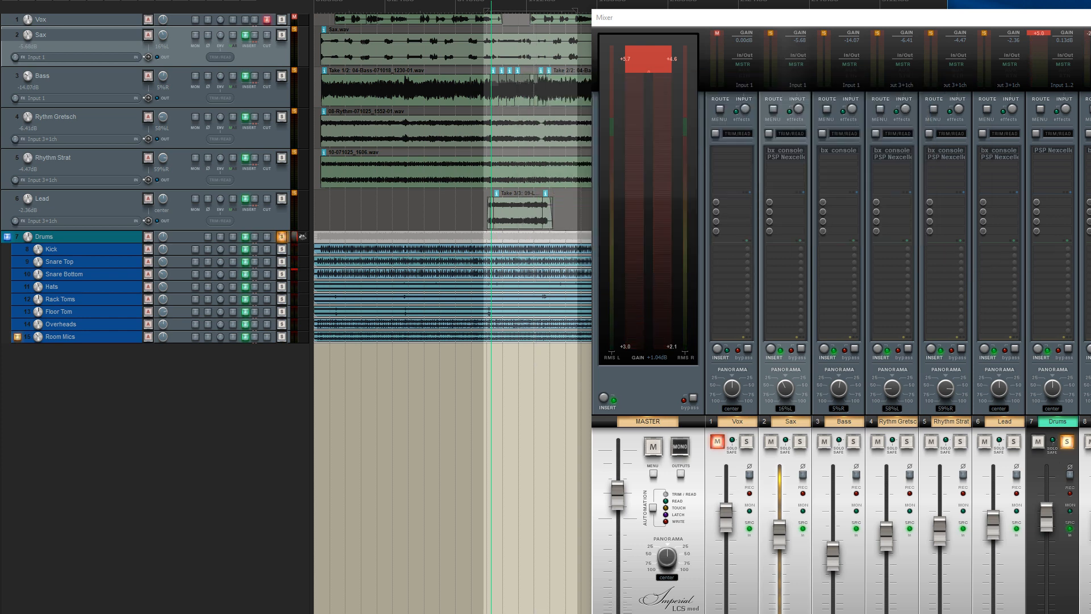
# Open the master track's effects list, float its PSP Nexcellence reverb in a separate window, and close the list
pyautogui.click(604, 398)
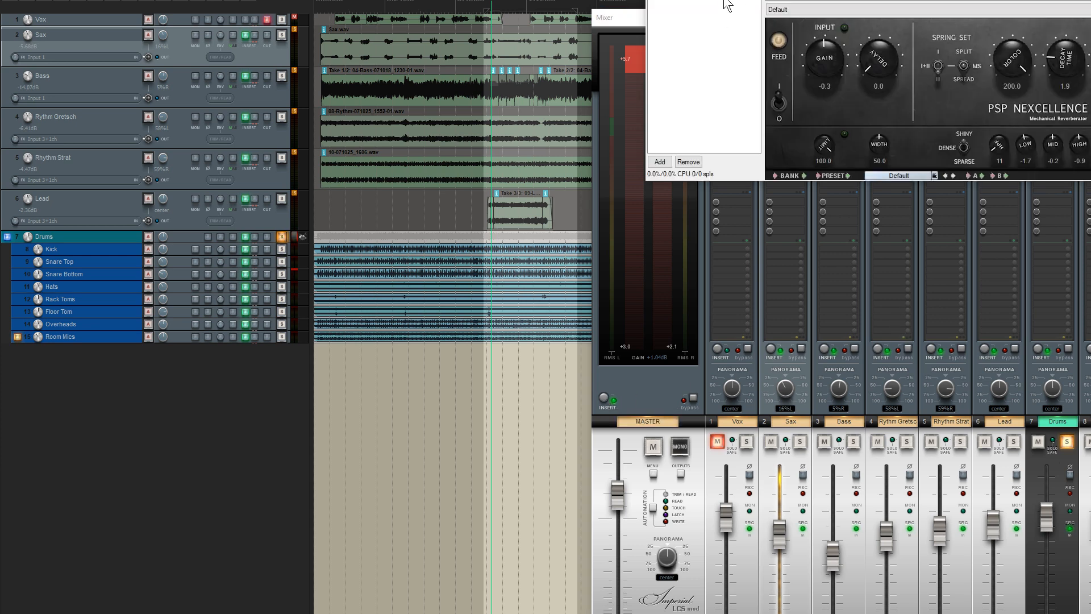
pyautogui.moveTo(734, 0); pyautogui.dragTo(738, 15)
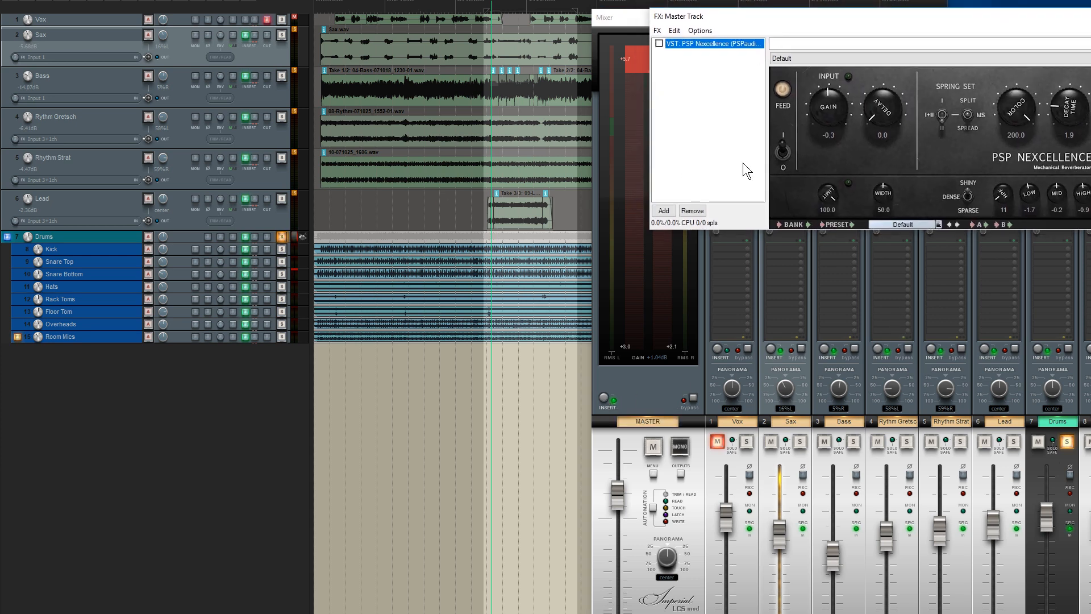
pyautogui.moveTo(850, 20); pyautogui.dragTo(770, 46)
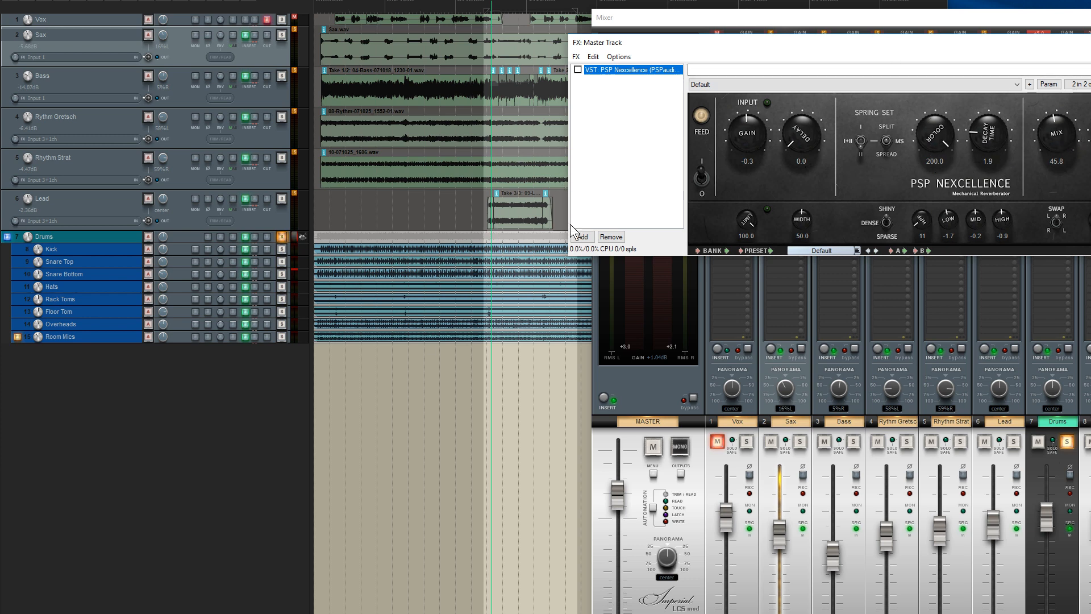
pyautogui.moveTo(685, 42); pyautogui.dragTo(433, 161)
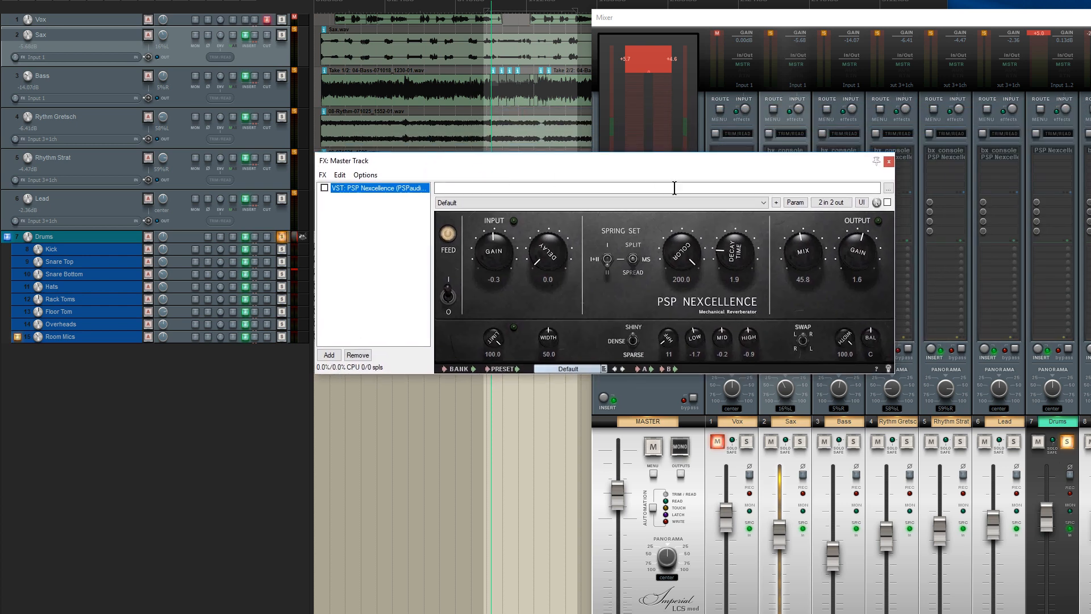
pyautogui.doubleClick(372, 187)
pyautogui.click(888, 159)
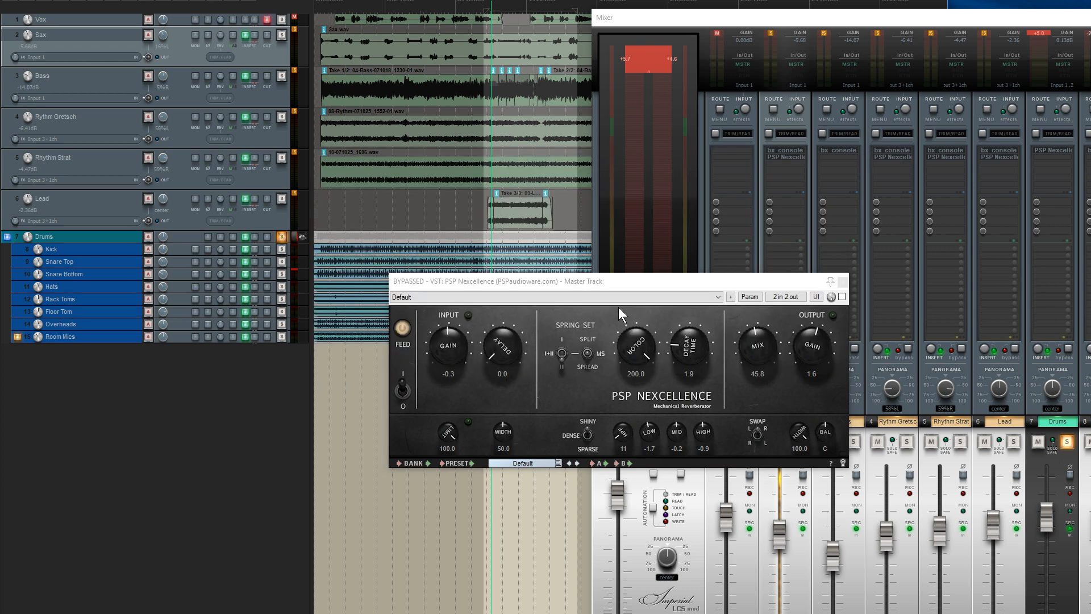
pyautogui.moveTo(654, 285); pyautogui.dragTo(731, 275)
# Unsolo the Drums folder and play the full mix from where the recorded clips begin, with the master reverb bypassed
pyautogui.click(282, 235)
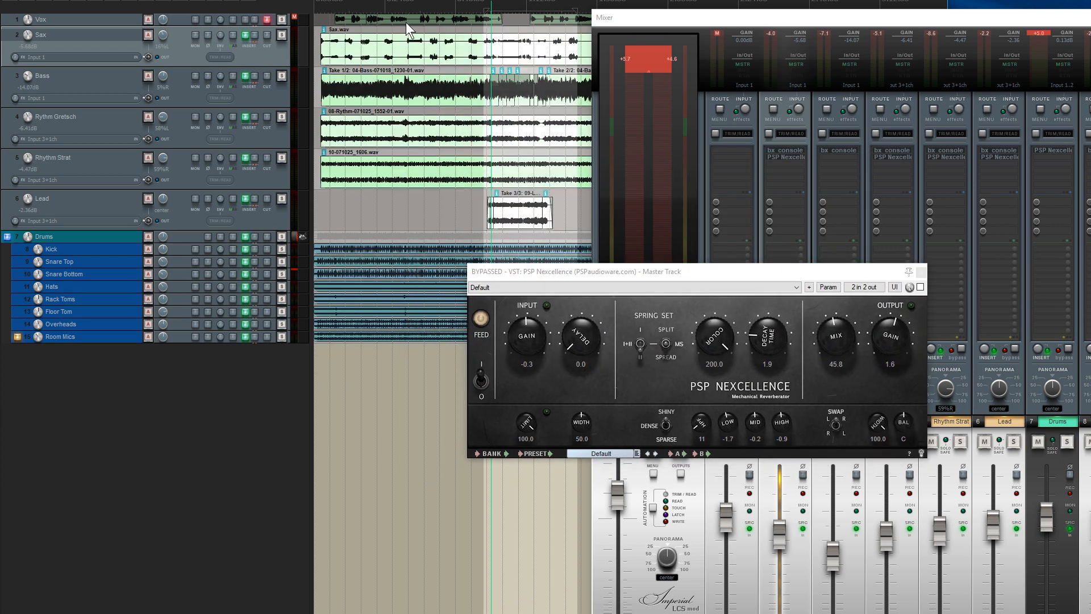
pyautogui.press('space')
pyautogui.click(322, 7)
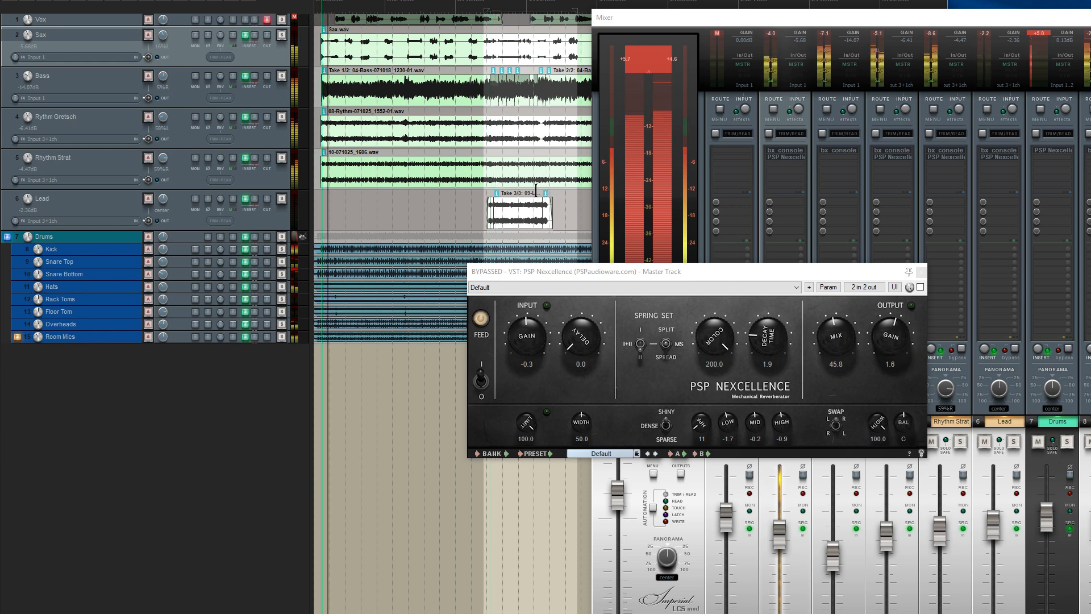
pyautogui.moveTo(664, 272); pyautogui.dragTo(697, 127)
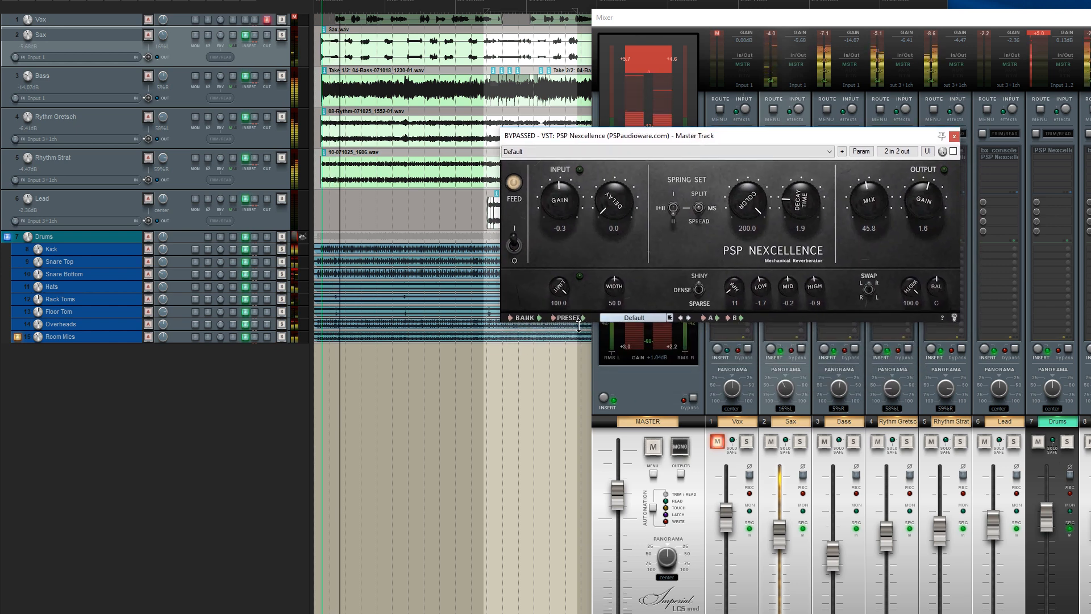
pyautogui.moveTo(668, 137); pyautogui.dragTo(909, 262)
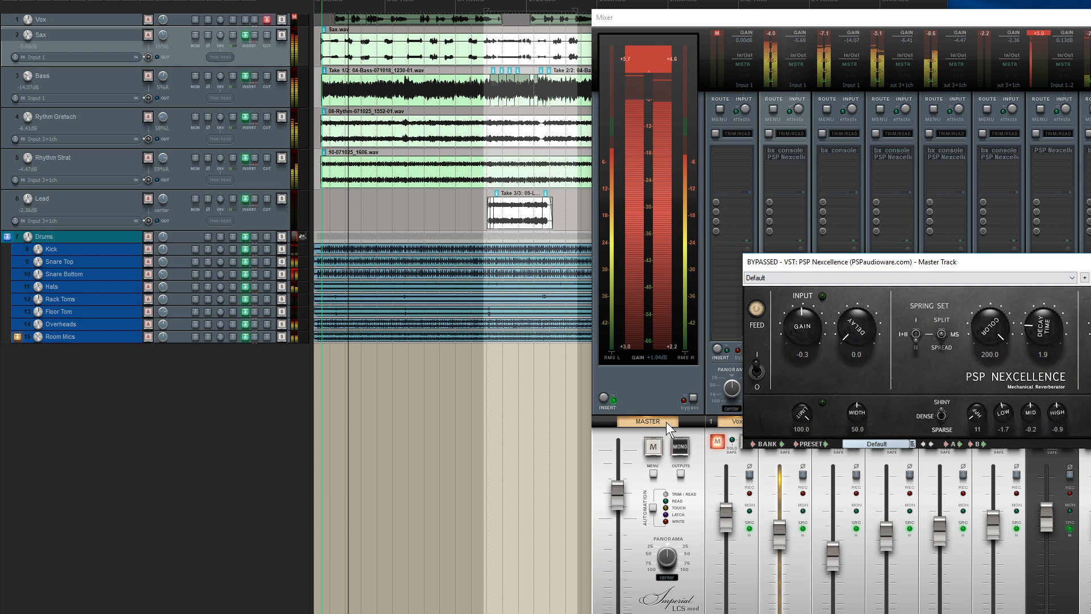
# Enable PSP Nexcellence on the master track, close the effects list, and bring the reverb window back into full view
pyautogui.click(604, 399)
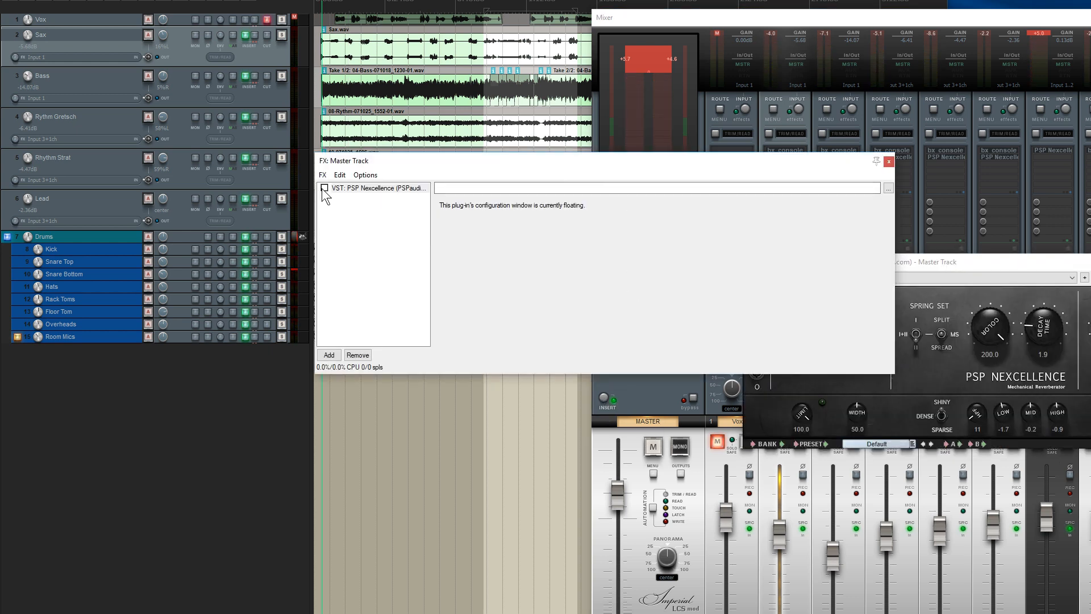
pyautogui.click(323, 188)
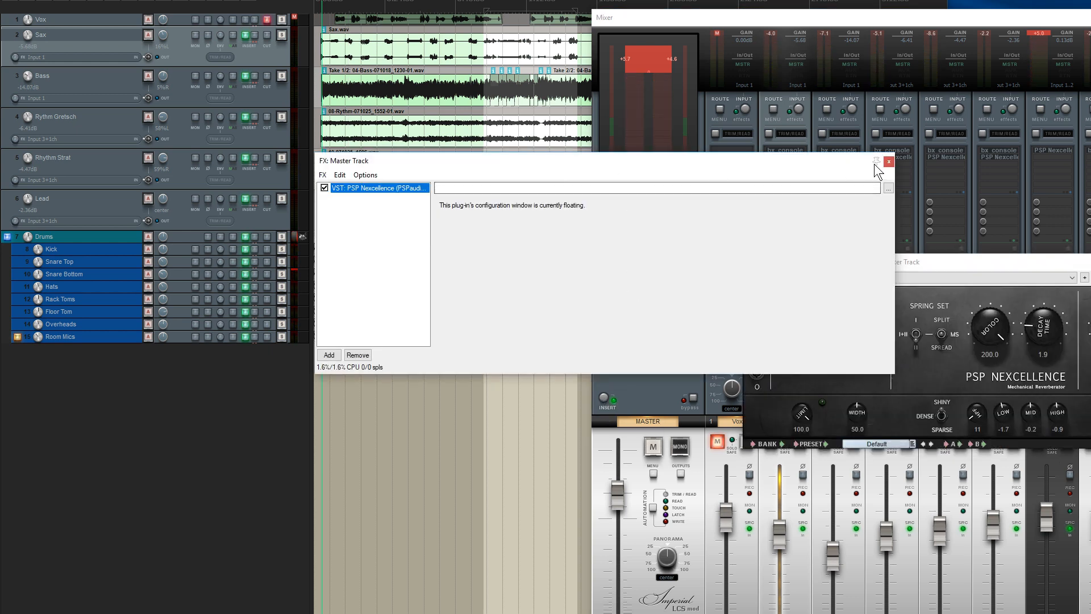
pyautogui.click(888, 162)
pyautogui.moveTo(886, 262); pyautogui.dragTo(618, 98)
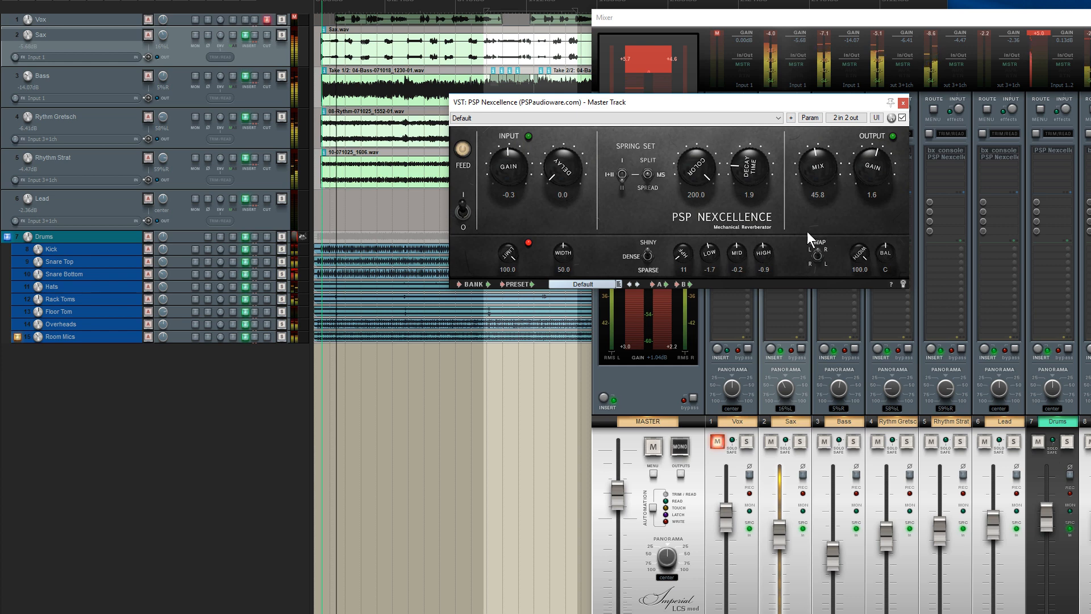
# Compare the master reverb with Feed off and on, and set its Mix to 39.7 and output Gain to 3.9
pyautogui.click(466, 149)
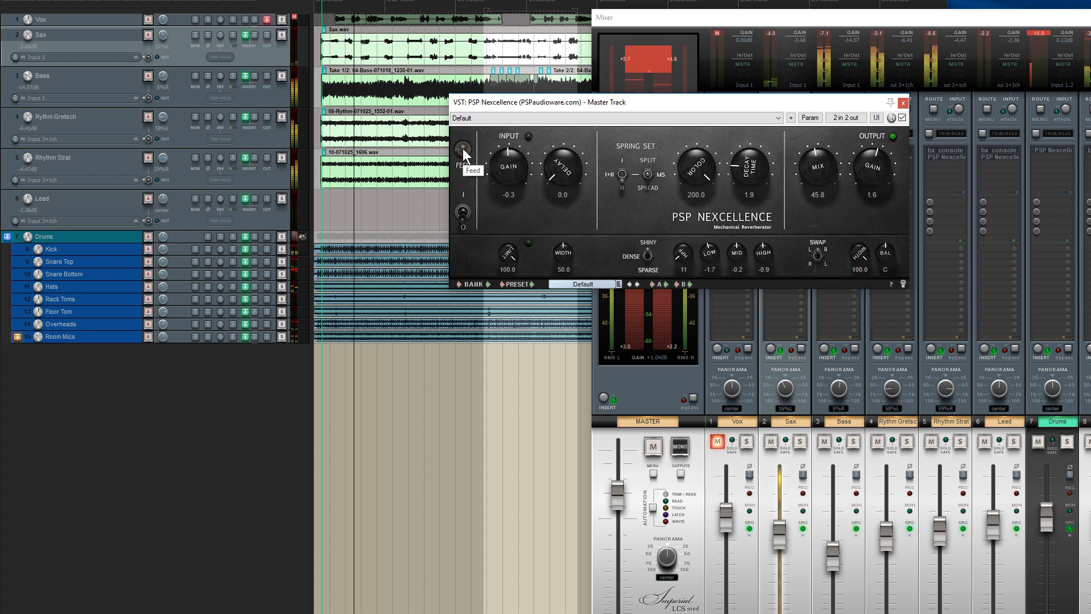
pyautogui.click(462, 148)
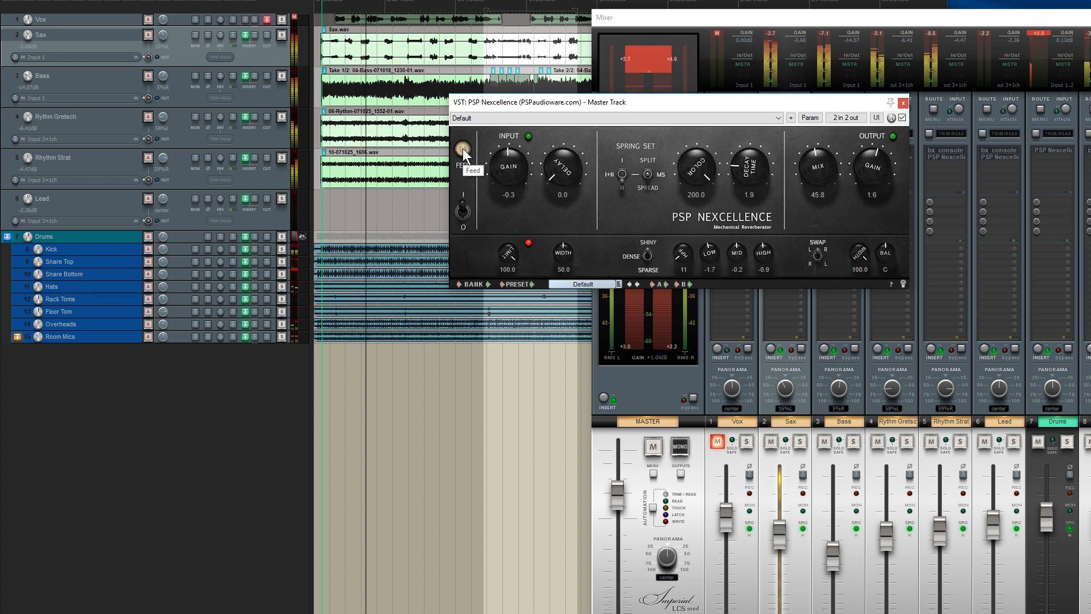
pyautogui.moveTo(807, 172)
pyautogui.mouseDown()
pyautogui.moveTo(809, 142)
pyautogui.moveTo(813, 182)
pyautogui.mouseUp()
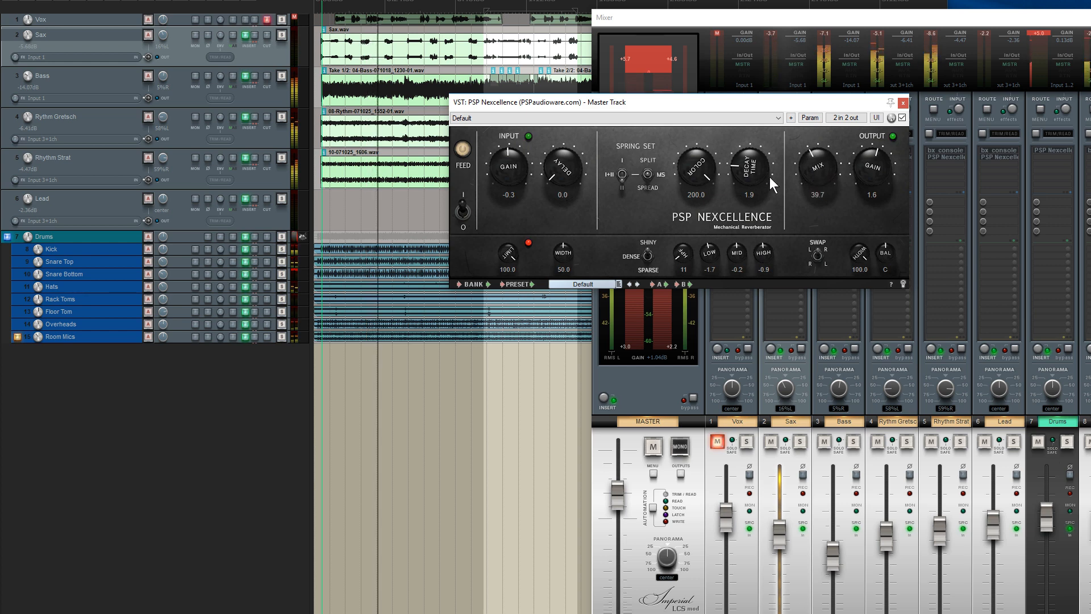
pyautogui.moveTo(864, 170); pyautogui.dragTo(865, 160)
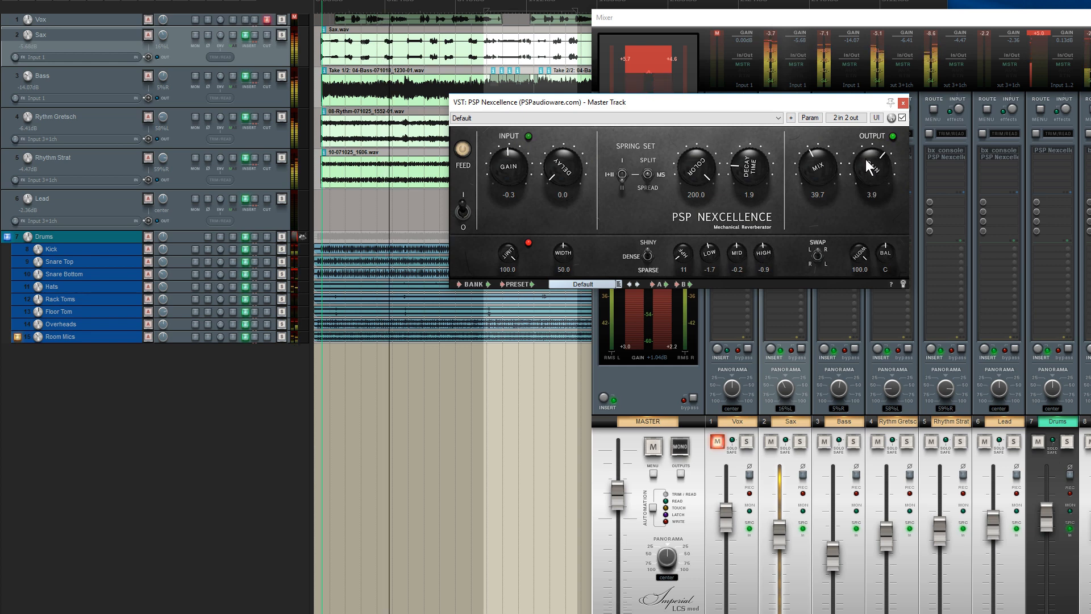
# Compare short playbacks of the full mix with the master reverb's Feed on and off, ending with Feed on
pyautogui.click(462, 150)
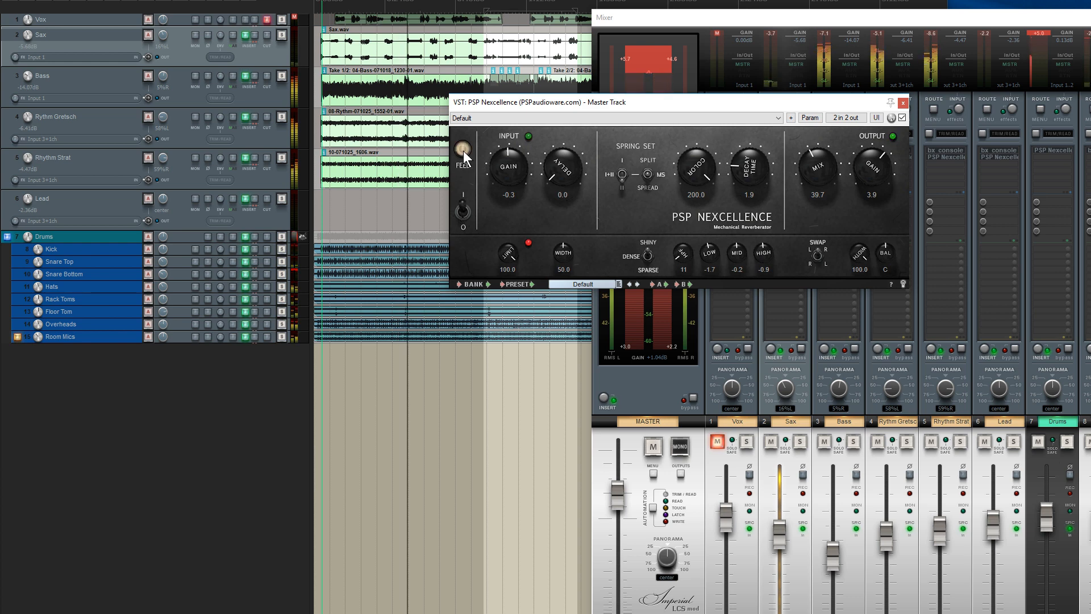
pyautogui.click(462, 151)
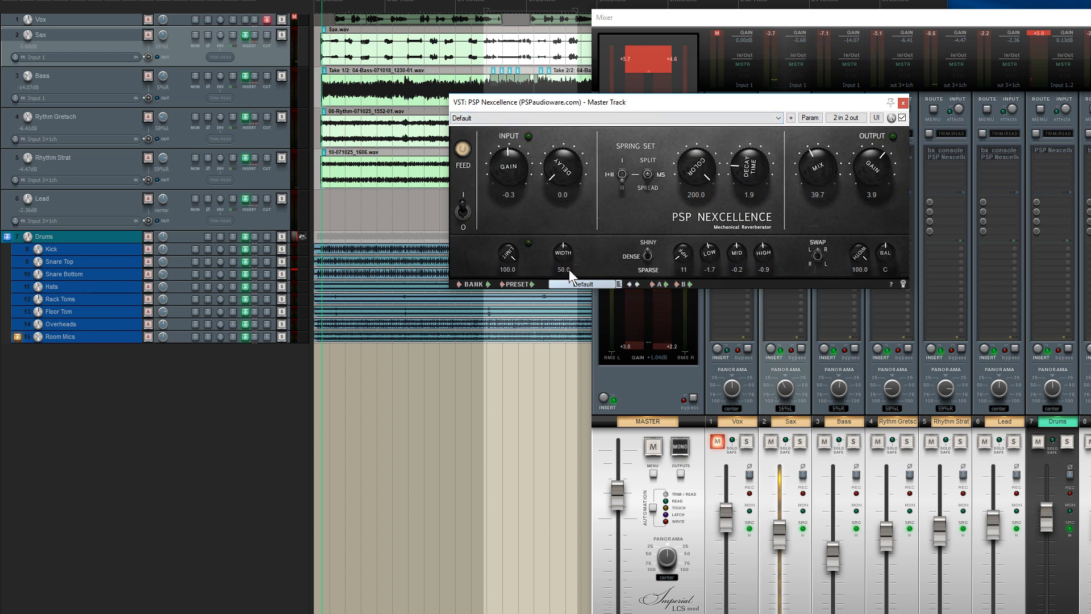
pyautogui.press('space')
pyautogui.press('space')
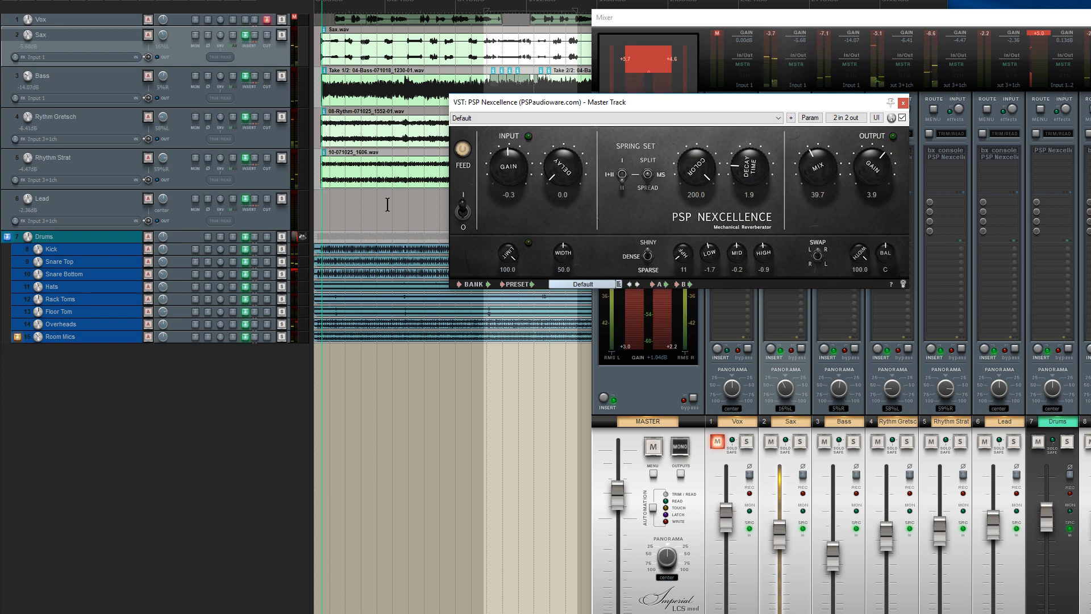
pyautogui.press('space')
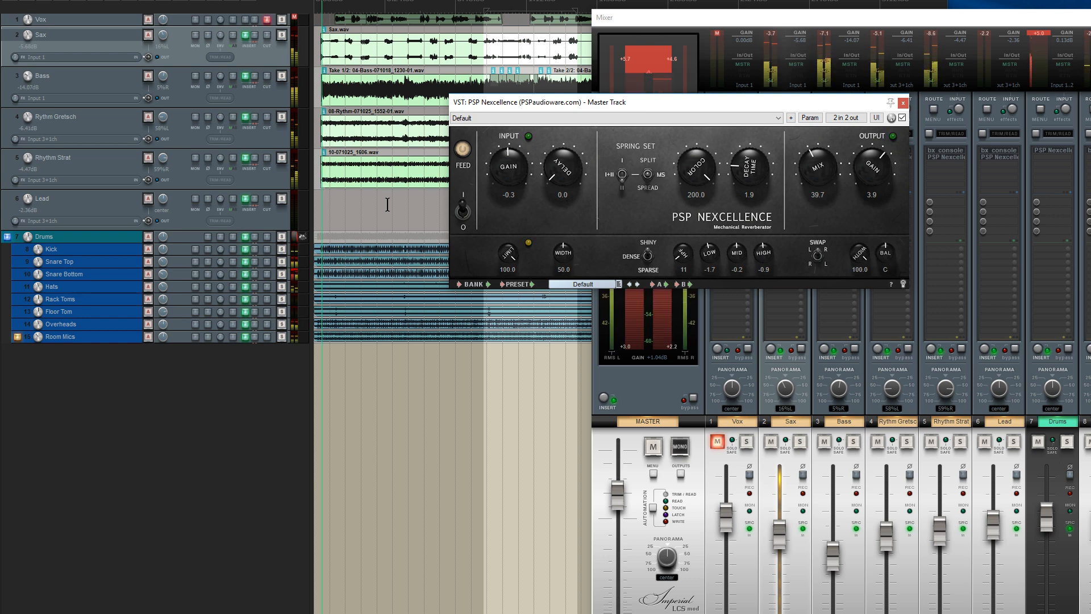
pyautogui.click(470, 149)
pyautogui.press('space')
pyautogui.press('space')
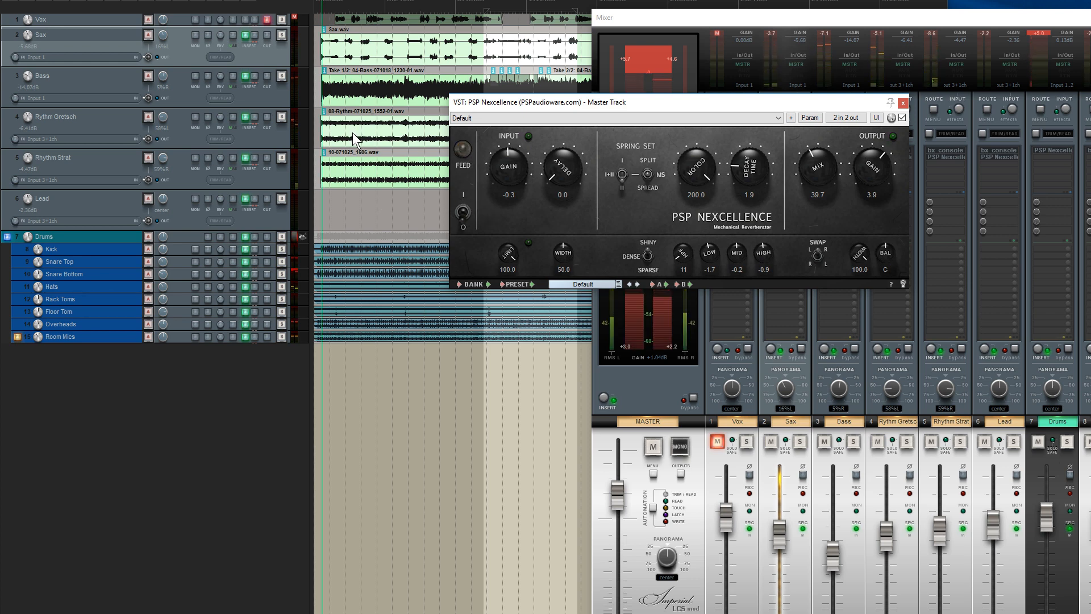
pyautogui.click(463, 150)
pyautogui.press('space')
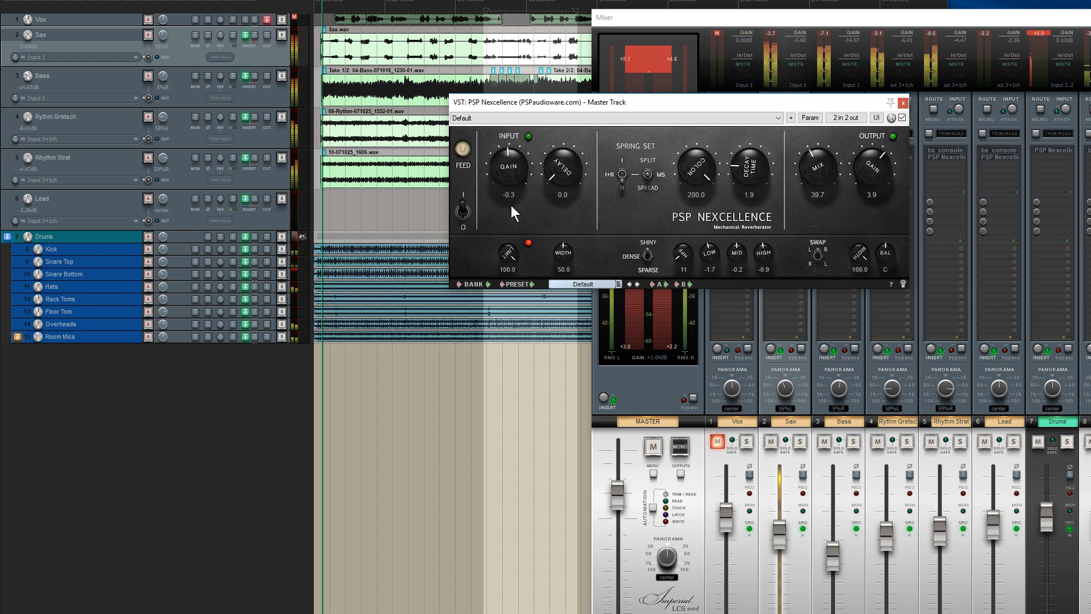
# Play the mix and compare it with all track and master effects bypassed and enabled, leaving them enabled
pyautogui.moveTo(606, 104); pyautogui.dragTo(475, 240)
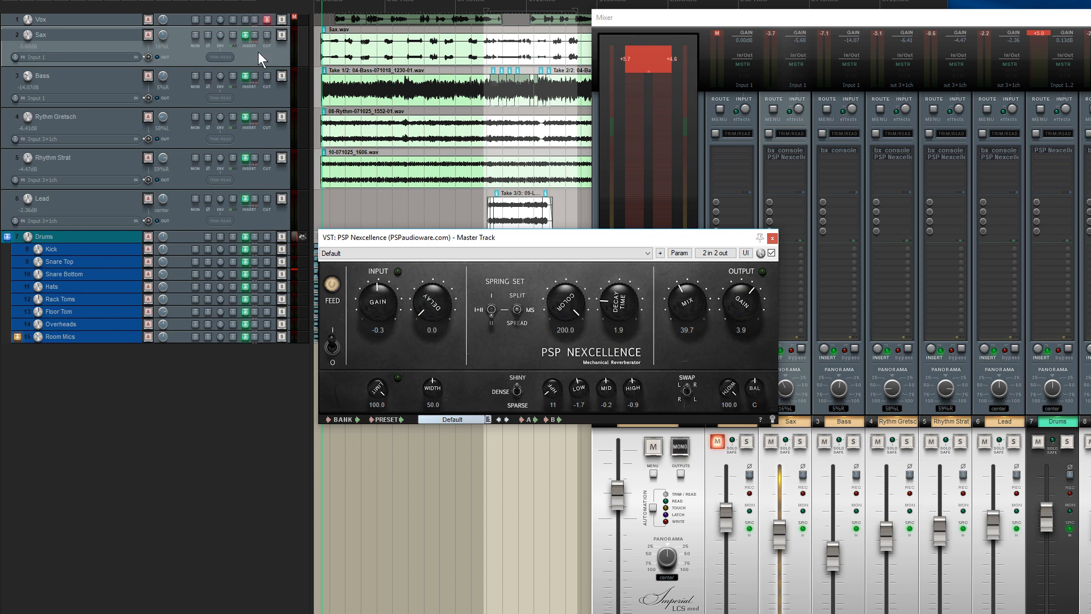
pyautogui.press('space')
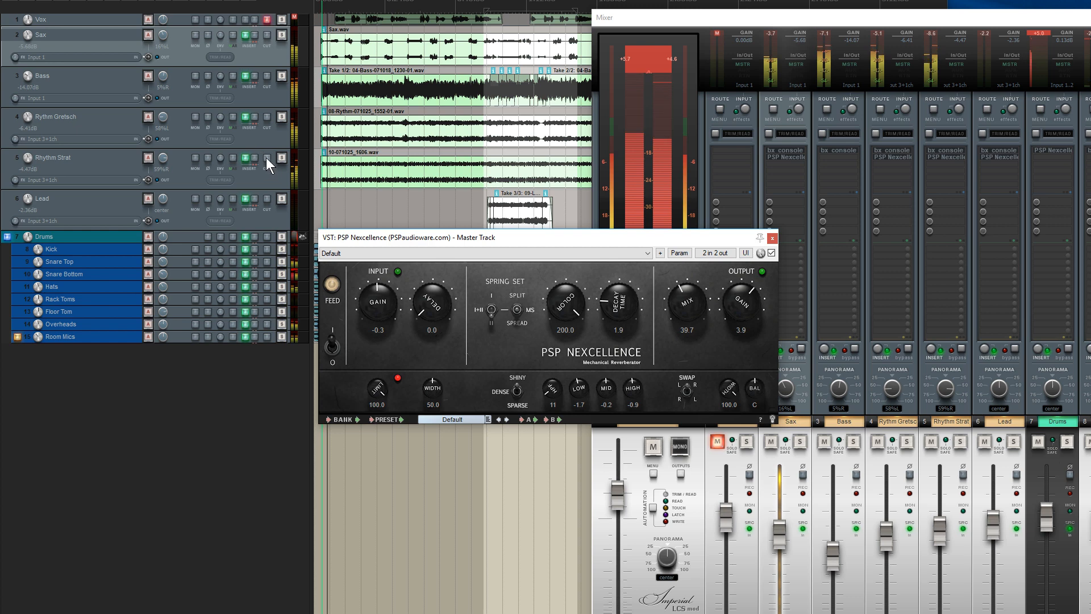
pyautogui.keyDown('ctrl'); pyautogui.click(254, 19); pyautogui.keyUp('ctrl')
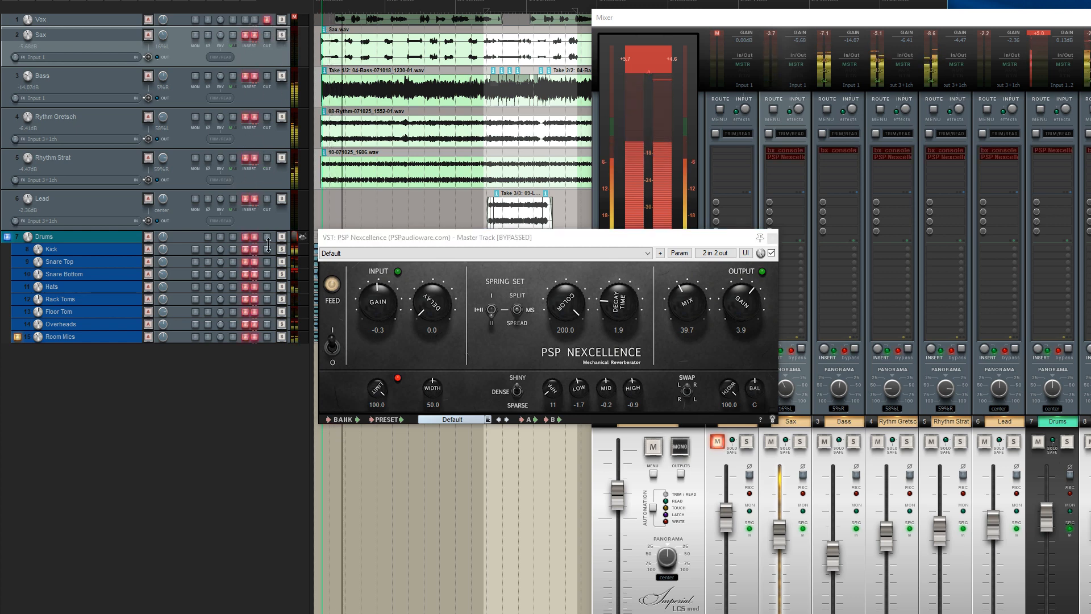
pyautogui.click(257, 19)
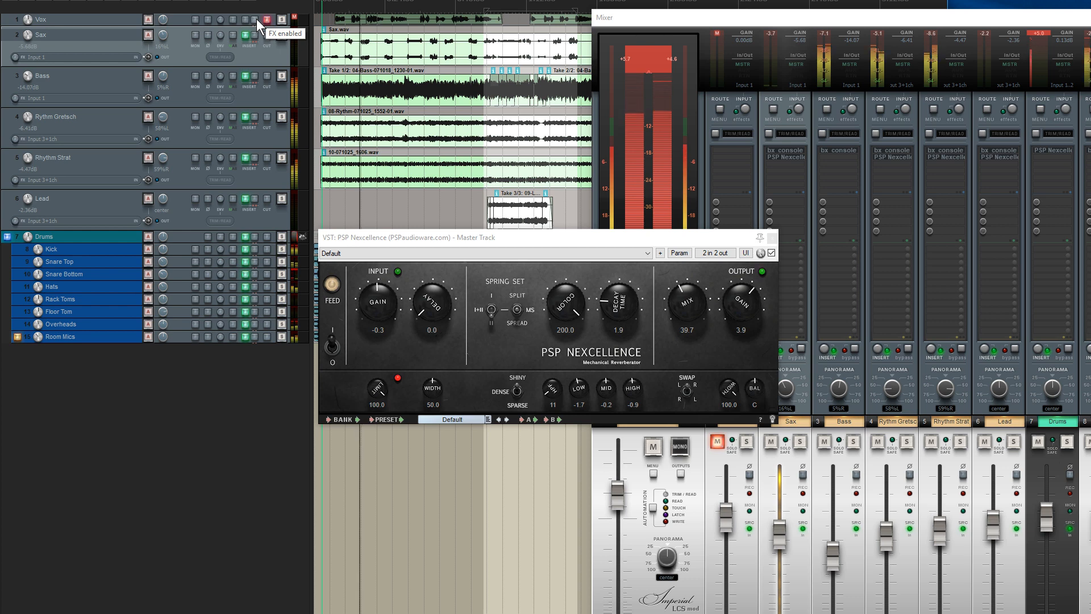
pyautogui.click(257, 19)
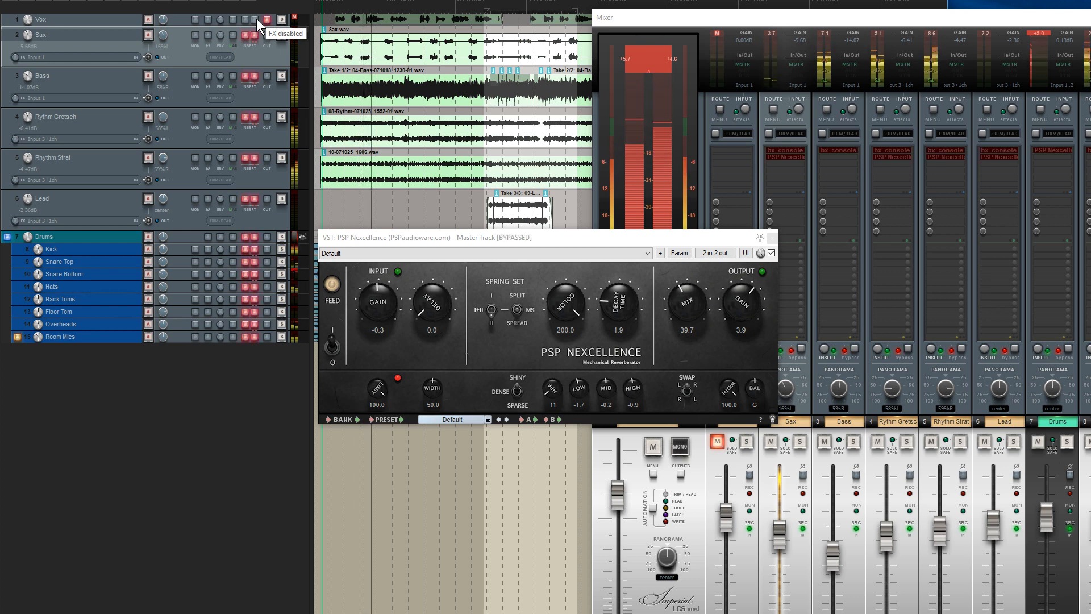
pyautogui.click(255, 19)
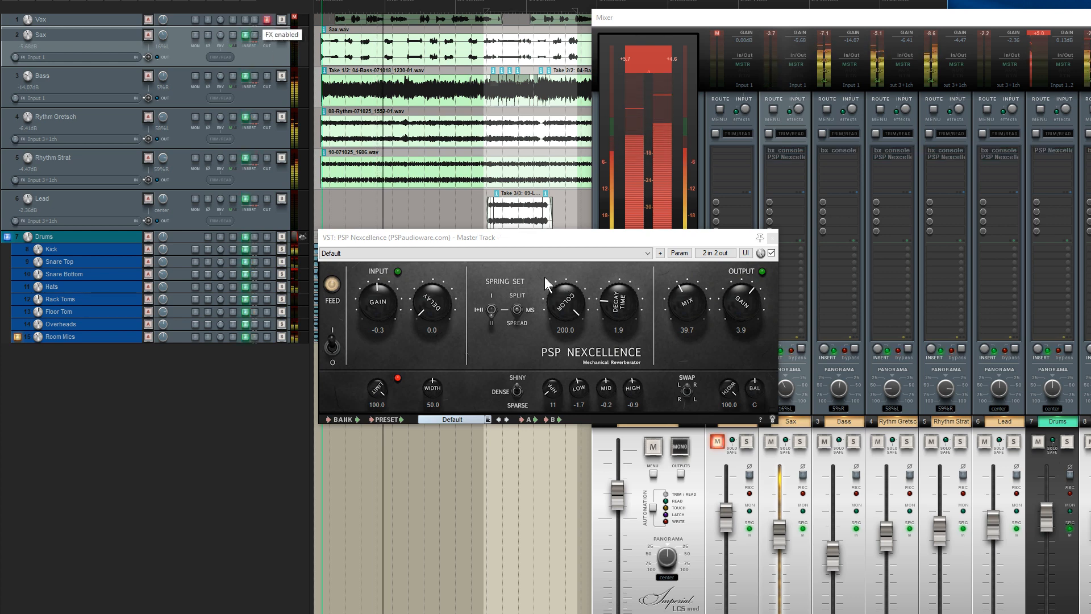
# Play the full mix from the very beginning of the timeline with the master reverb window in view
pyautogui.moveTo(538, 235); pyautogui.dragTo(627, 105)
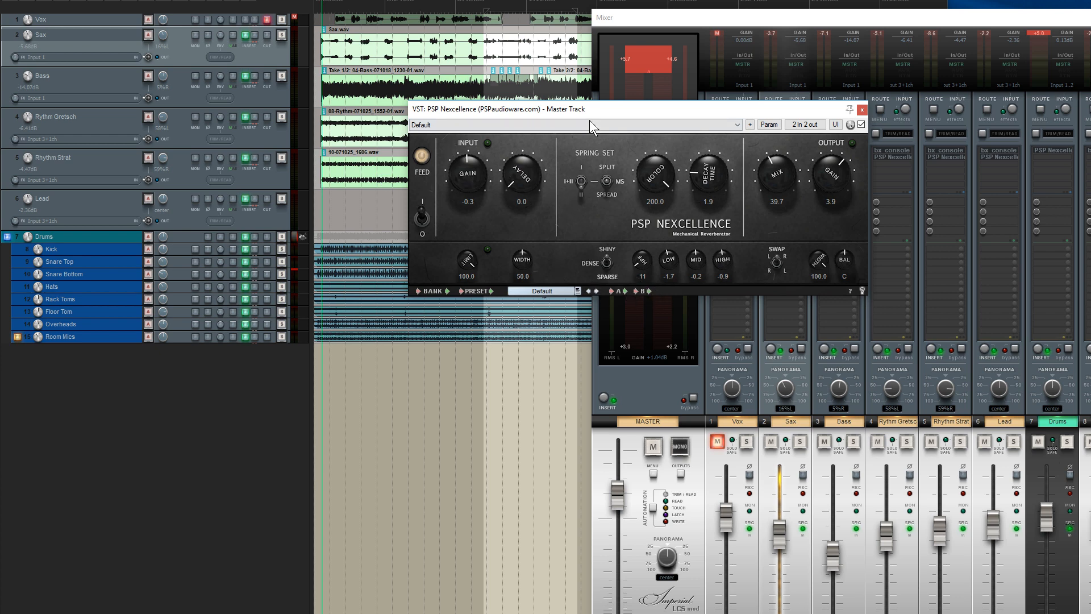
pyautogui.moveTo(591, 111); pyautogui.dragTo(605, 135)
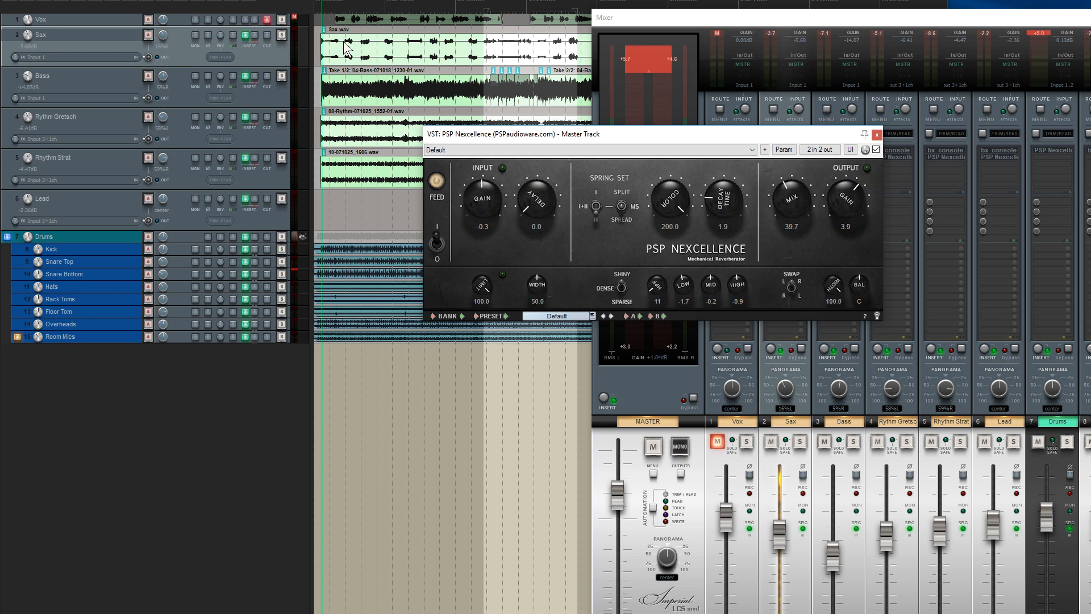
pyautogui.click(316, 6)
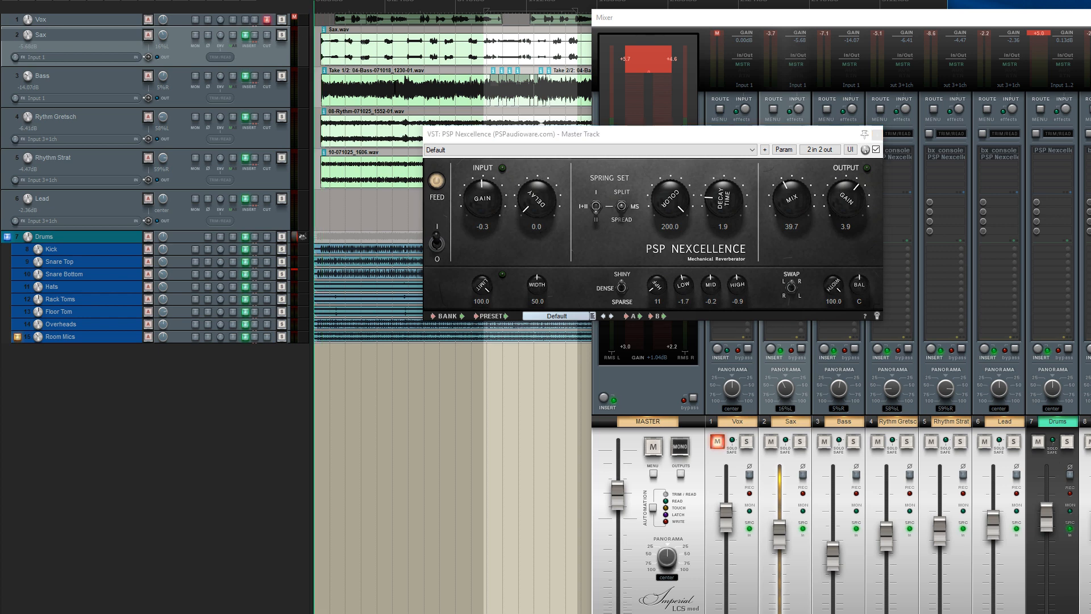
pyautogui.press('space')
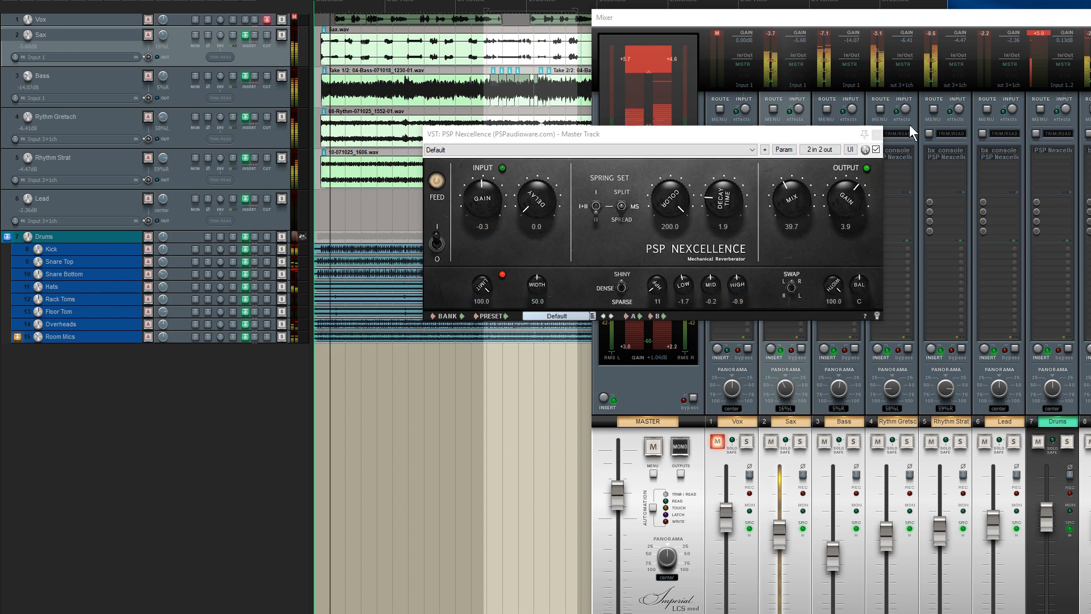
# Open the Drums folder's PSP Nexcellence reverb alongside the master one and solo the Drums during playback
pyautogui.moveTo(710, 135); pyautogui.dragTo(479, 198)
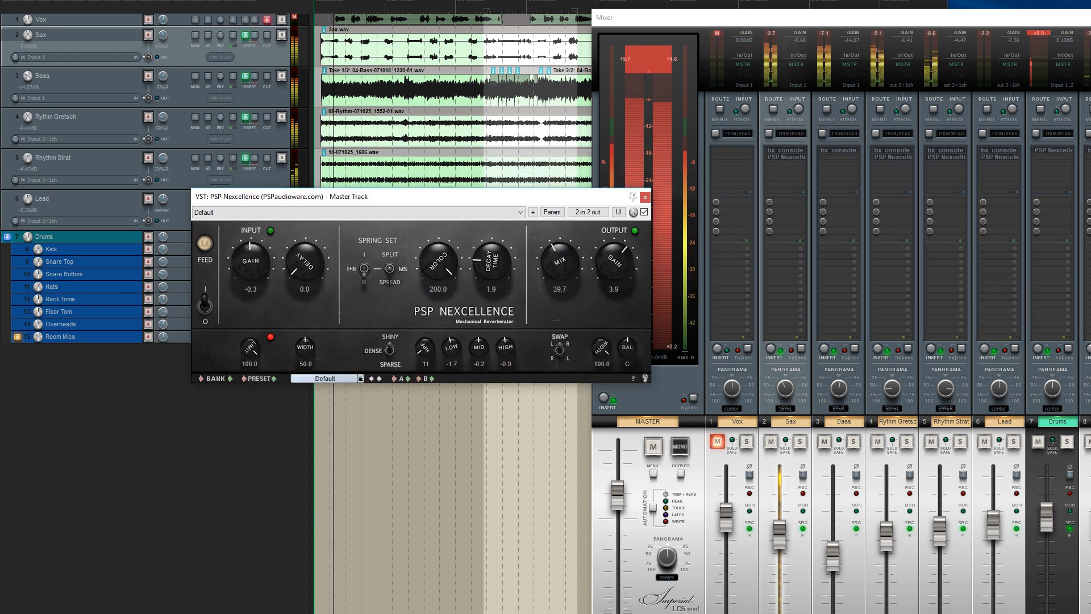
pyautogui.click(1056, 152)
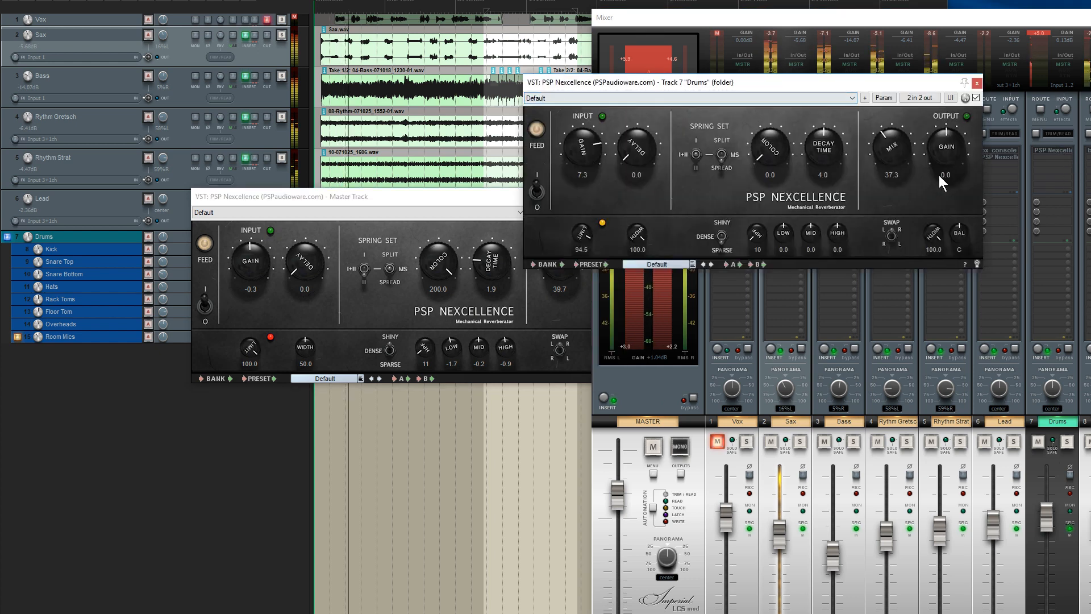
pyautogui.click(1066, 442)
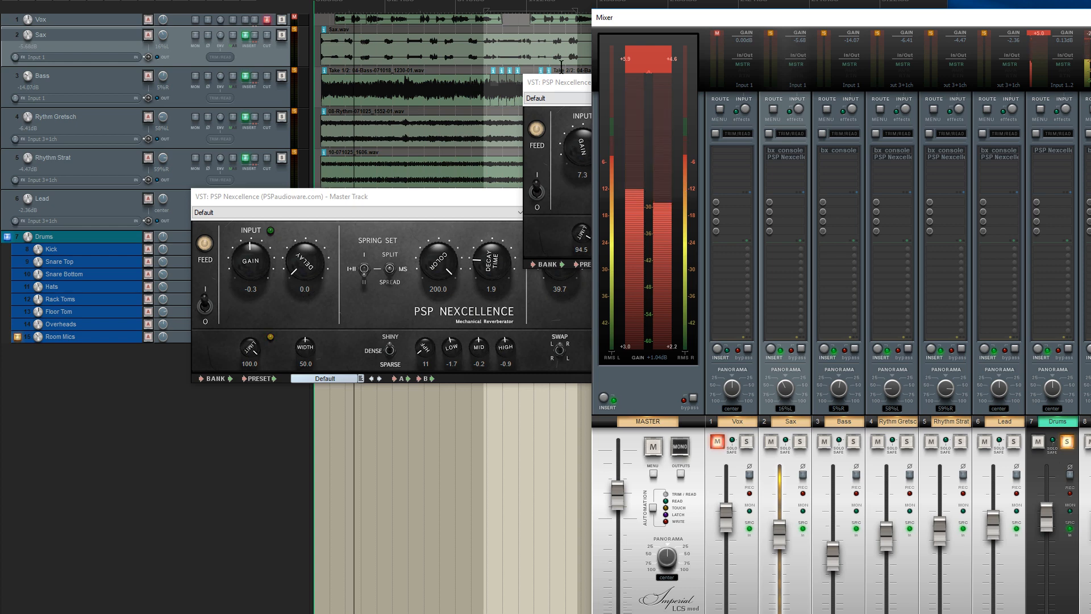
# Set the Mix of the Drums folder's PSP Nexcellence reverb to 25.0 and close its window
pyautogui.click(585, 87)
pyautogui.moveTo(890, 151); pyautogui.dragTo(894, 175)
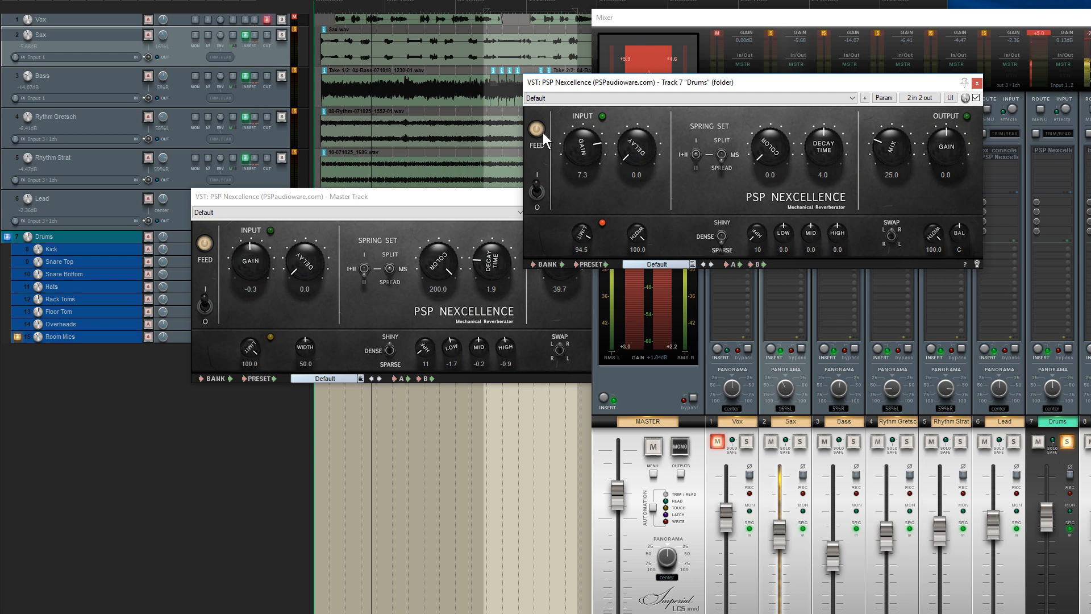
pyautogui.click(976, 80)
pyautogui.moveTo(474, 196); pyautogui.dragTo(771, 259)
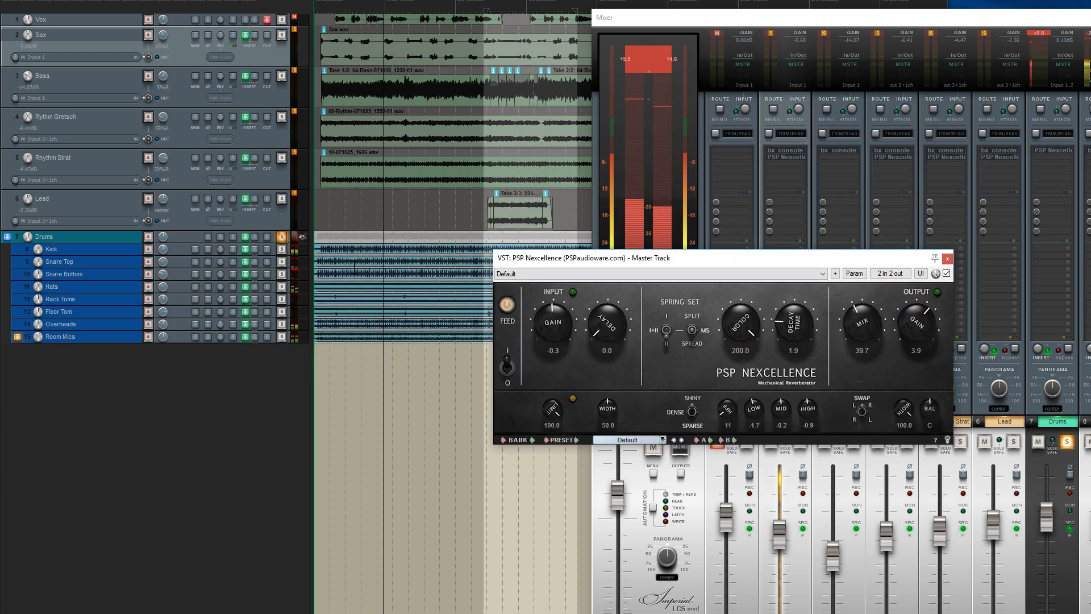
# Unsolo the Drums folder and play the full mix
pyautogui.press('space')
pyautogui.click(280, 237)
pyautogui.press('space')
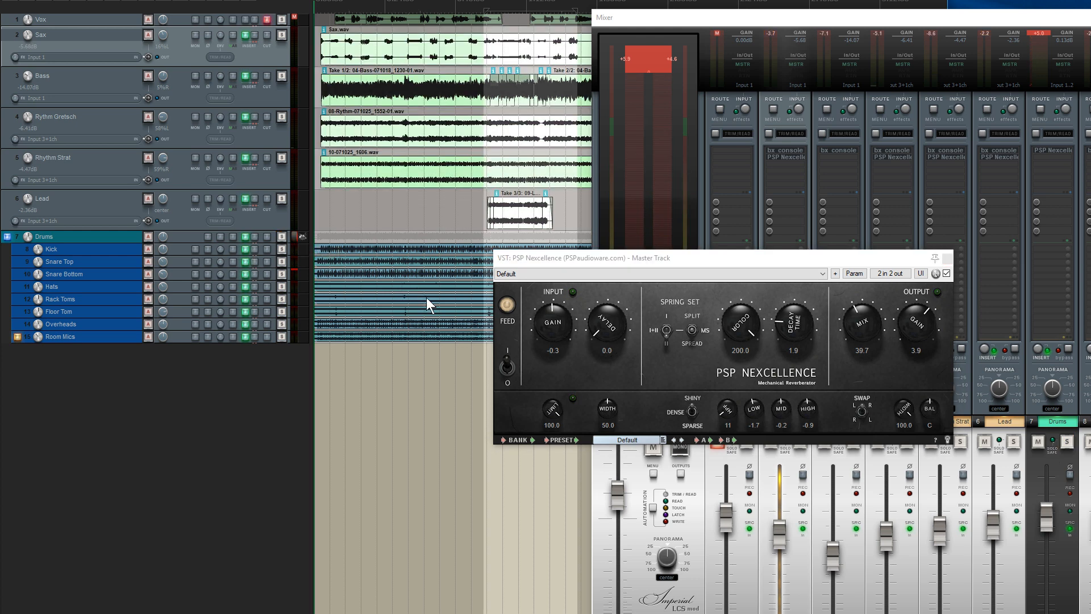
pyautogui.moveTo(753, 260); pyautogui.dragTo(594, 230)
# Set the Drums folder's PSP Nexcellence reverb to Mix 28.8 and Color 200.0, closing its window when done
pyautogui.click(1053, 149)
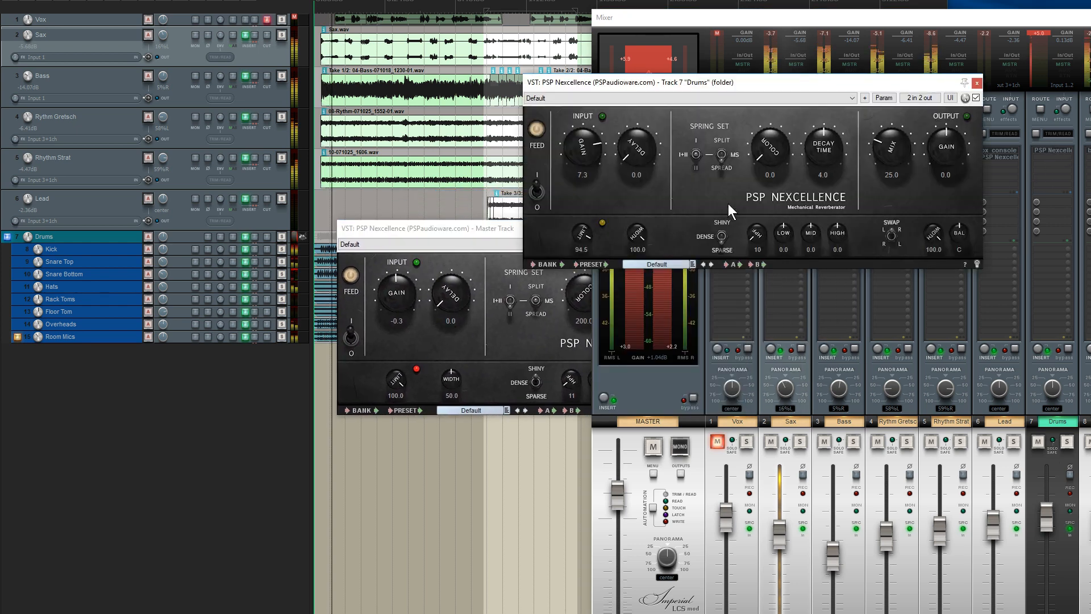
pyautogui.moveTo(890, 149); pyautogui.dragTo(888, 143)
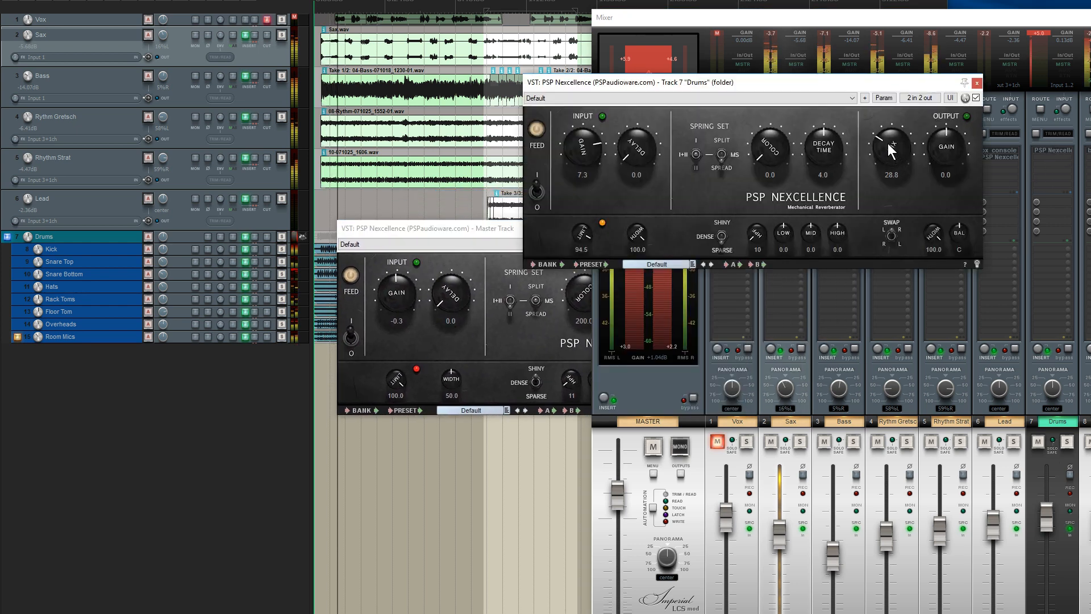
pyautogui.moveTo(770, 149); pyautogui.dragTo(752, 2)
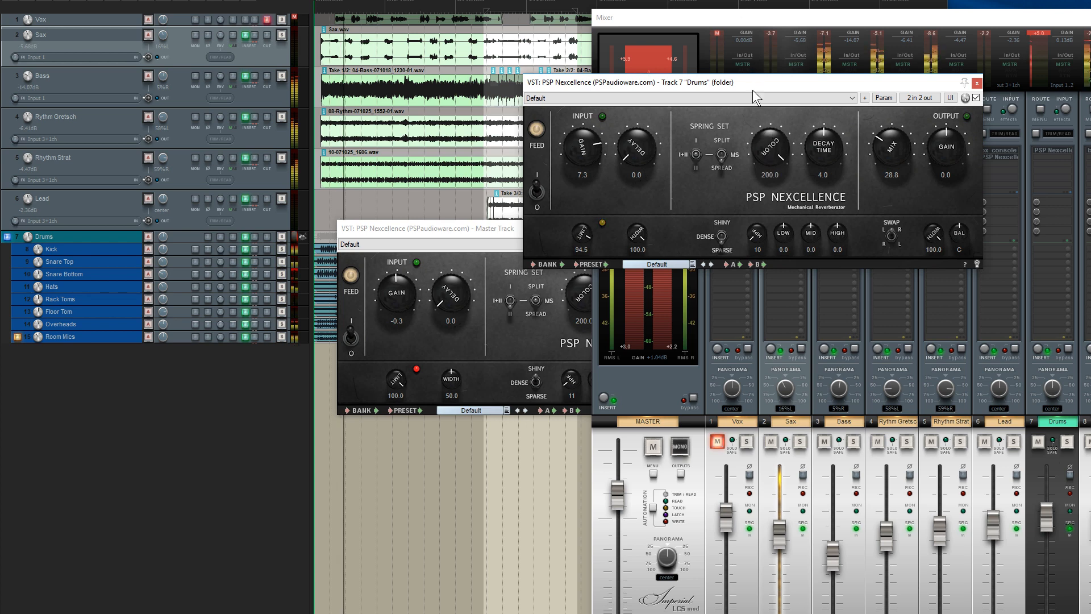
pyautogui.click(977, 83)
# With the master reverb window in view, compare the playing mix with all track and master effects bypassed and enabled, leaving them enabled
pyautogui.moveTo(578, 227); pyautogui.dragTo(718, 97)
pyautogui.moveTo(734, 171); pyautogui.dragTo(723, 179)
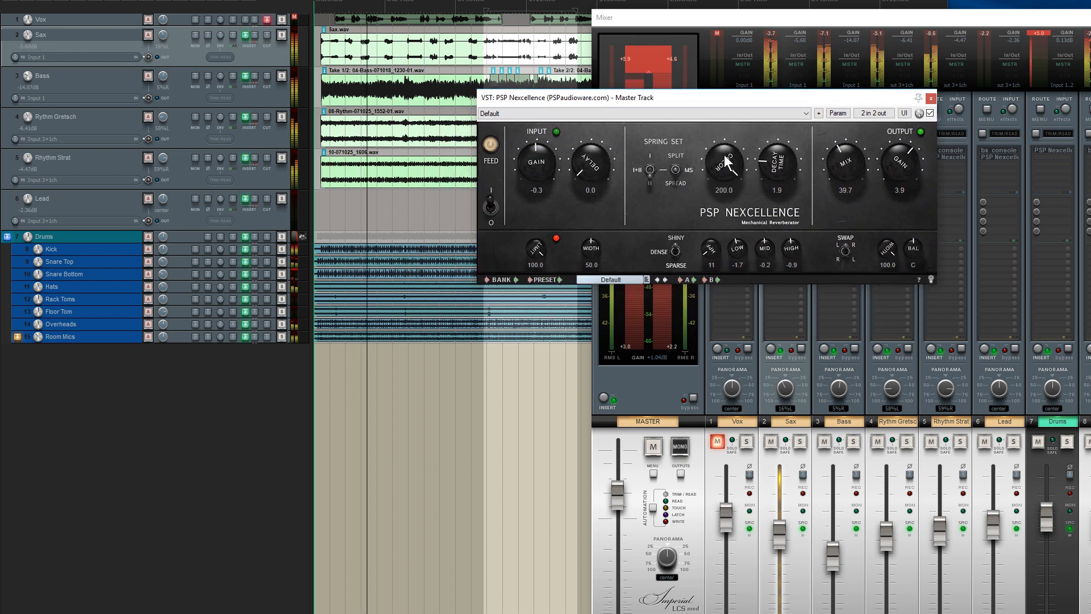
pyautogui.moveTo(724, 154); pyautogui.dragTo(574, 222)
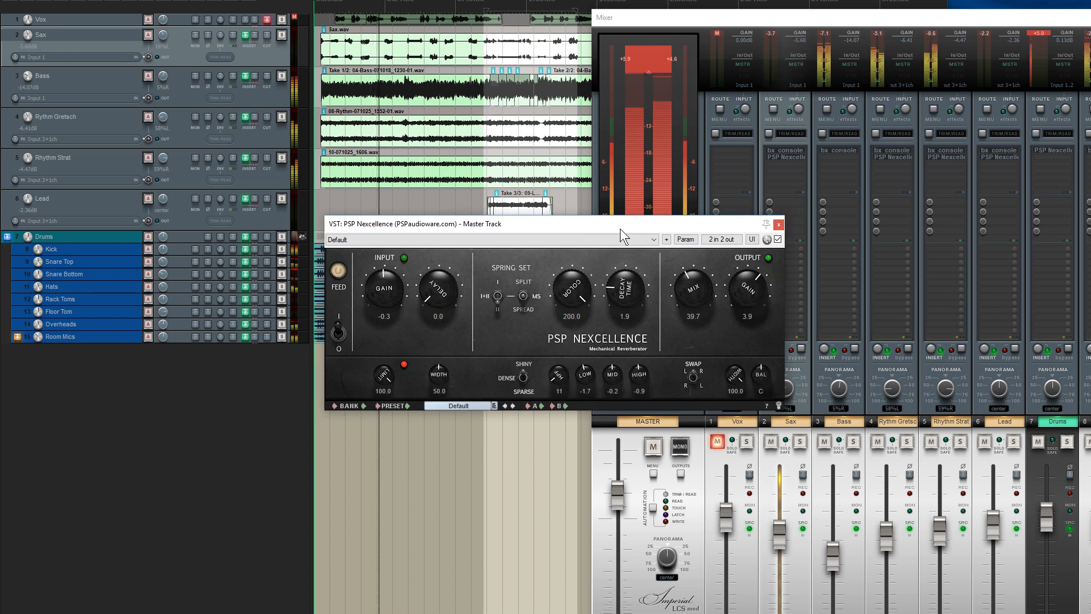
pyautogui.moveTo(618, 226); pyautogui.dragTo(687, 263)
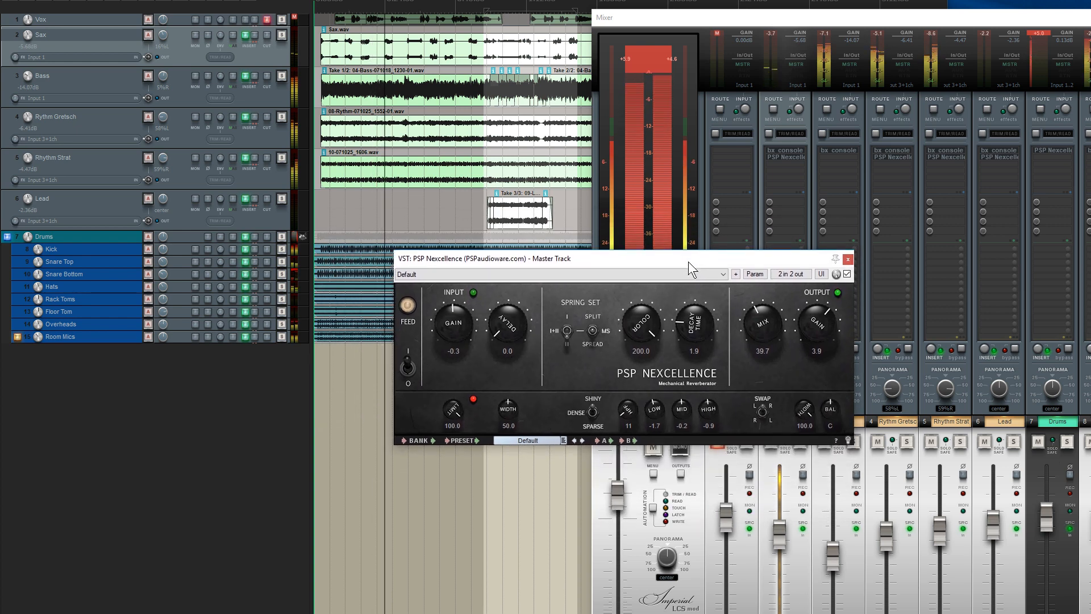
pyautogui.keyDown('ctrl'); pyautogui.click(253, 17); pyautogui.keyUp('ctrl')
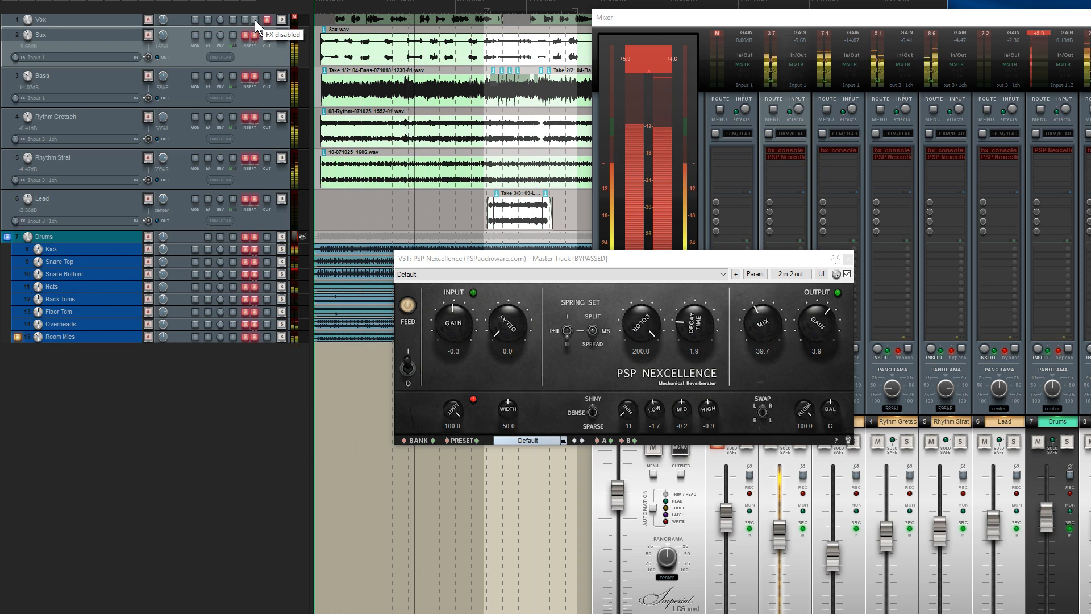
pyautogui.click(255, 19)
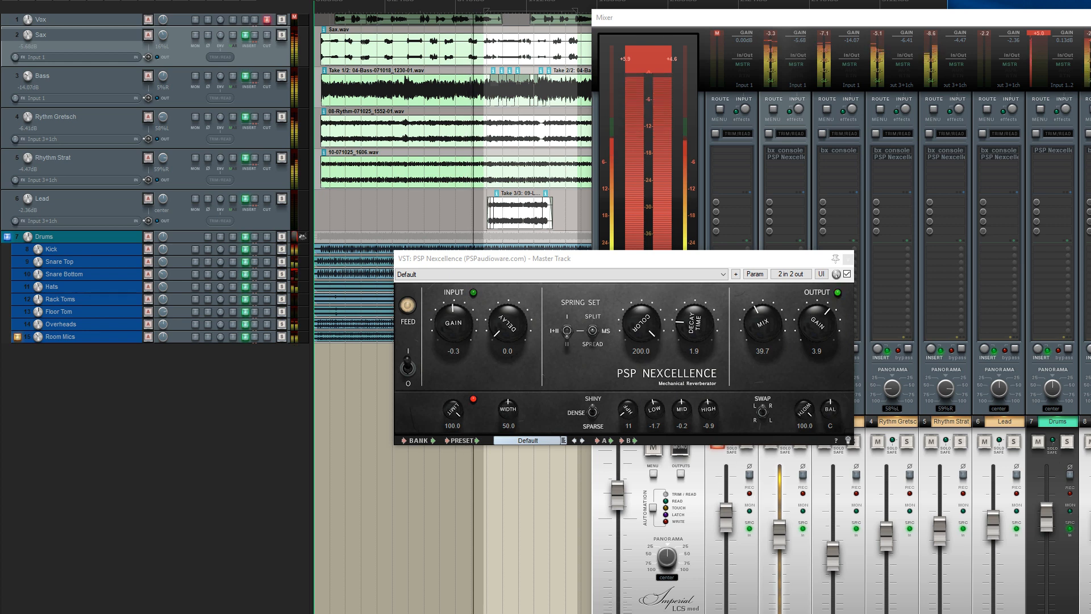
pyautogui.moveTo(587, 259); pyautogui.dragTo(773, 188)
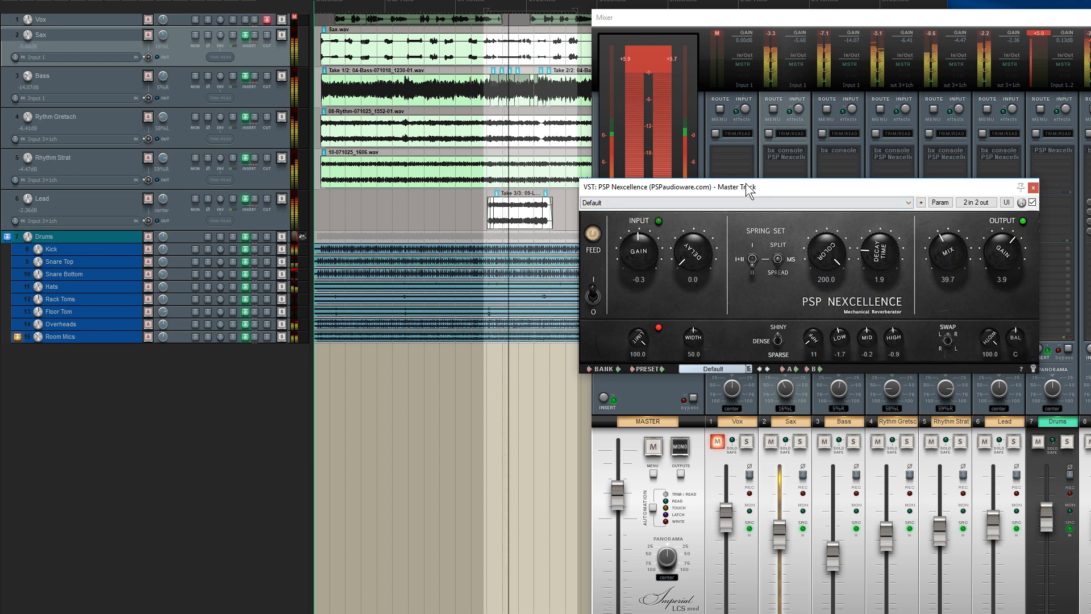
pyautogui.moveTo(748, 189); pyautogui.dragTo(401, 208)
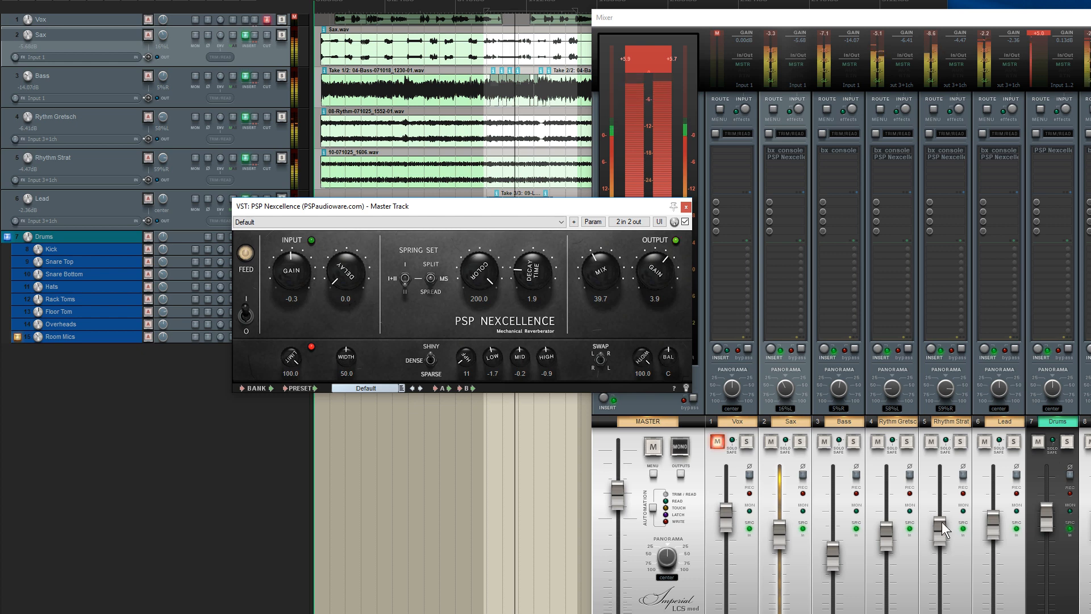
# Open the Lead track's PSP Nexcellence reverb in place of the master one and stop playback
pyautogui.click(996, 158)
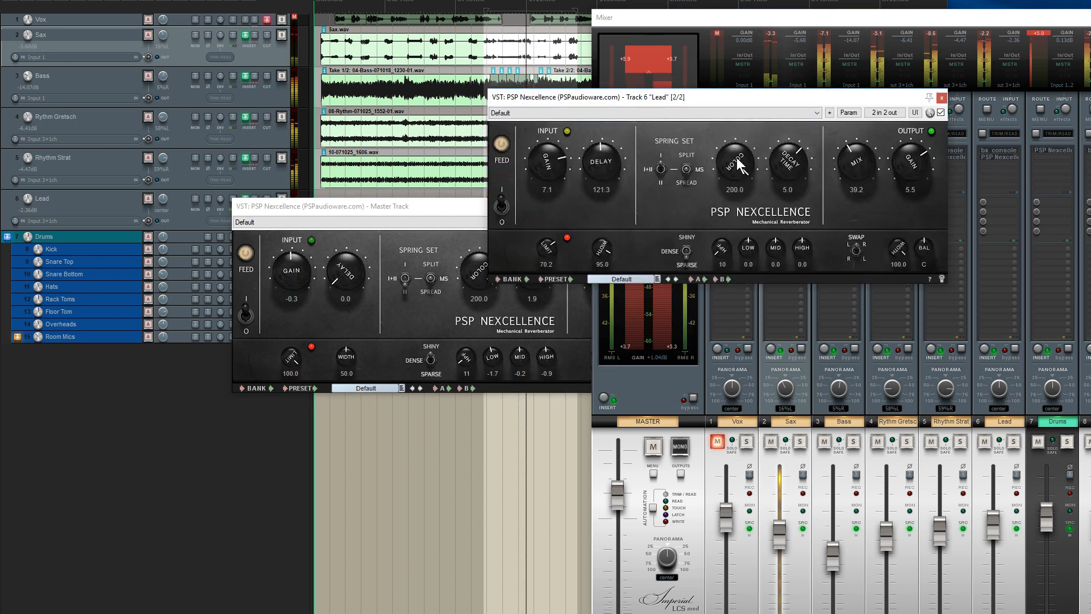
pyautogui.moveTo(736, 158); pyautogui.dragTo(734, 227)
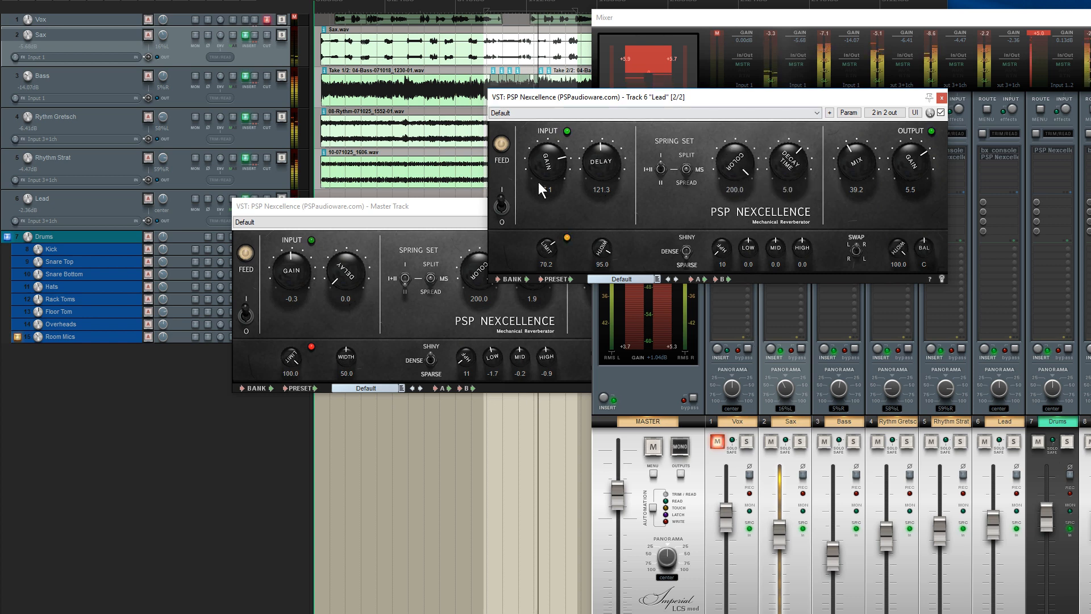
pyautogui.moveTo(420, 206); pyautogui.dragTo(414, 212)
pyautogui.click(679, 215)
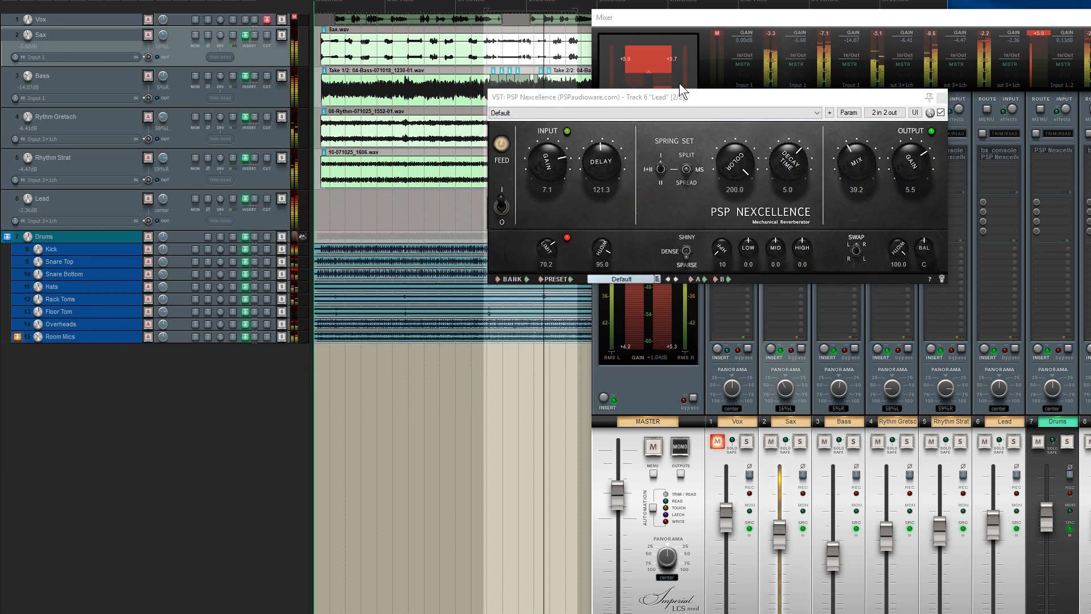
pyautogui.moveTo(685, 97); pyautogui.dragTo(876, 161)
pyautogui.press('space')
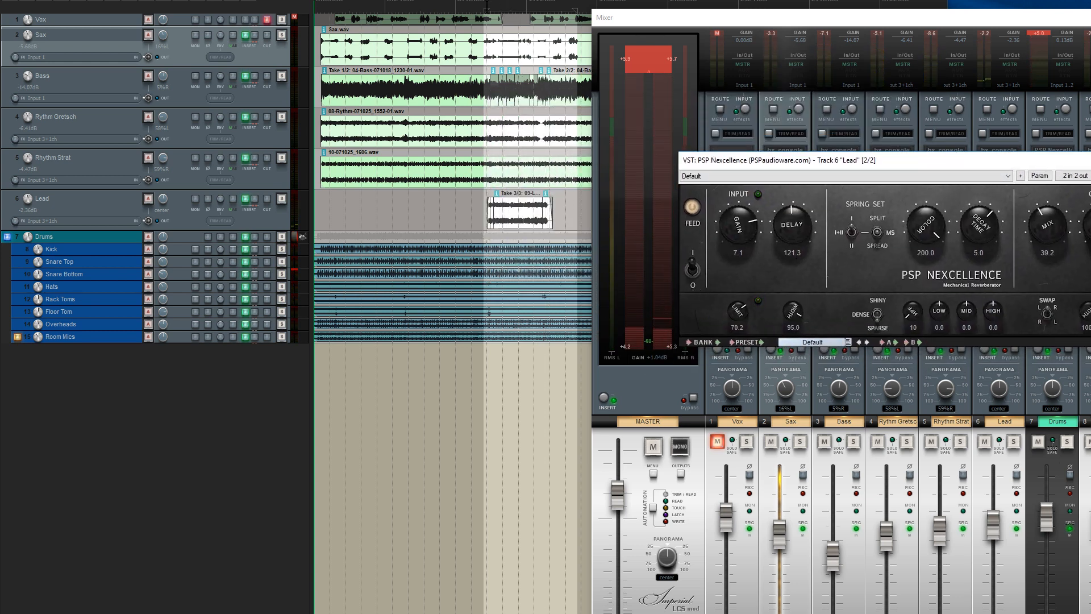
# Solo the Lead track and play it from the start of its clip with its reverb window in view
pyautogui.click(519, 201)
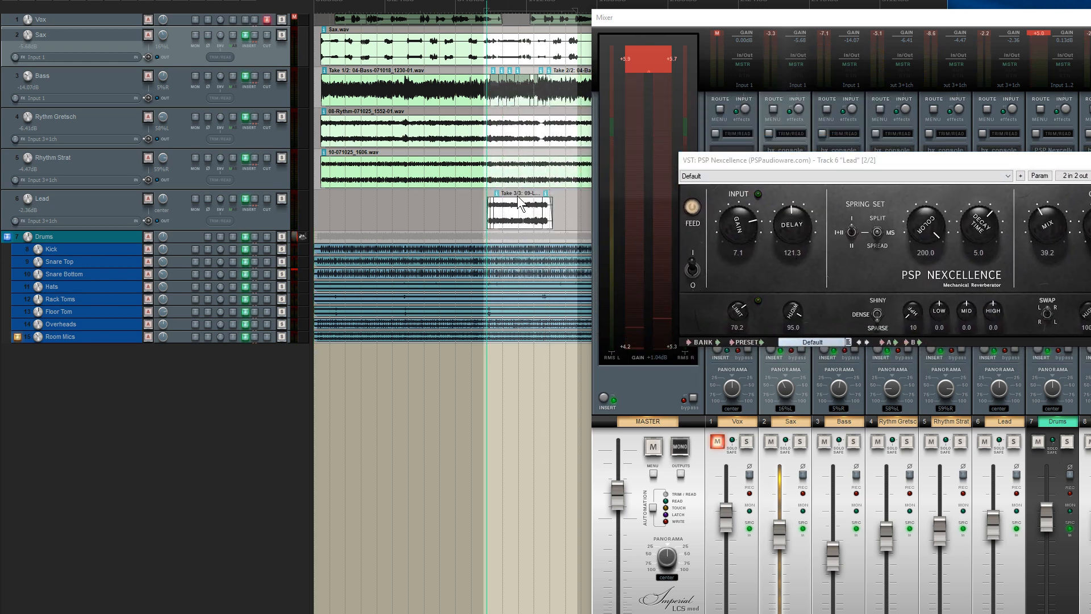
pyautogui.click(279, 197)
pyautogui.moveTo(822, 170); pyautogui.dragTo(676, 120)
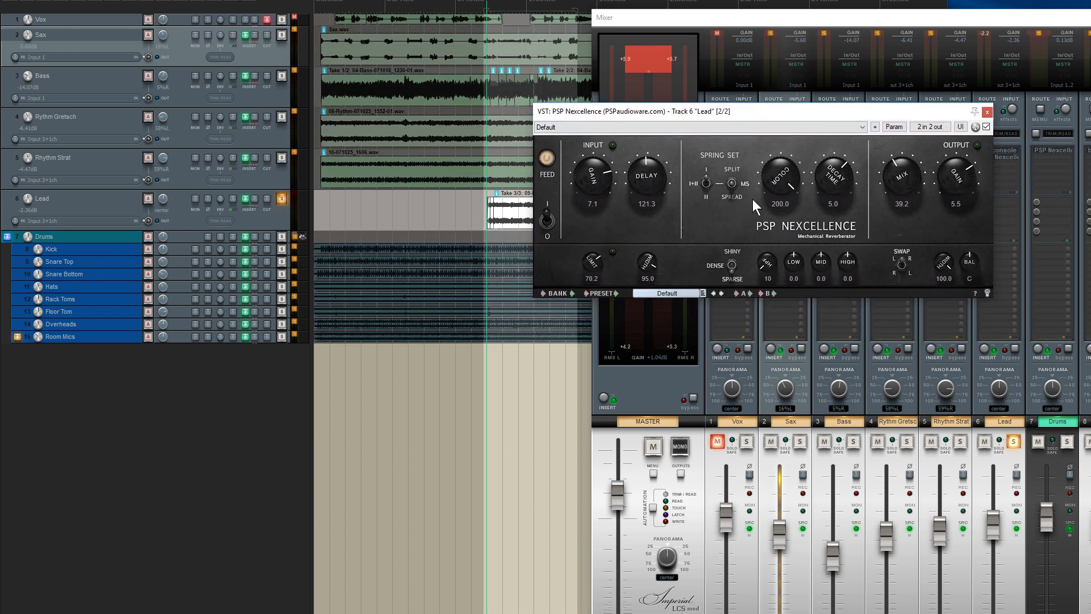
pyautogui.press('space')
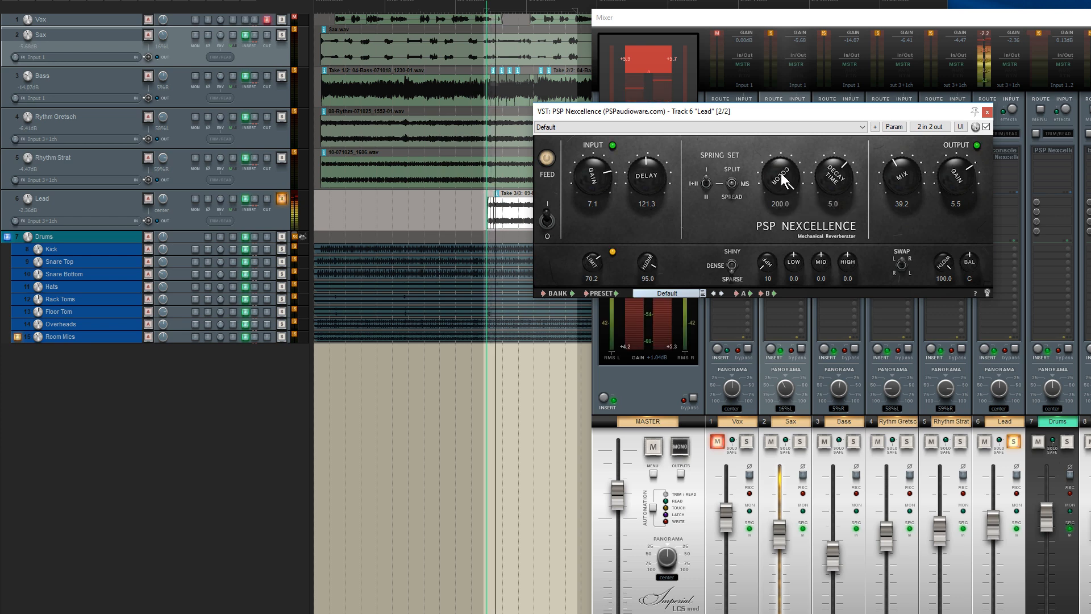
# Compare the soloed Lead reverb with Color at 0.0 and at 200.0, ending at 200.0
pyautogui.moveTo(780, 179); pyautogui.dragTo(789, 151)
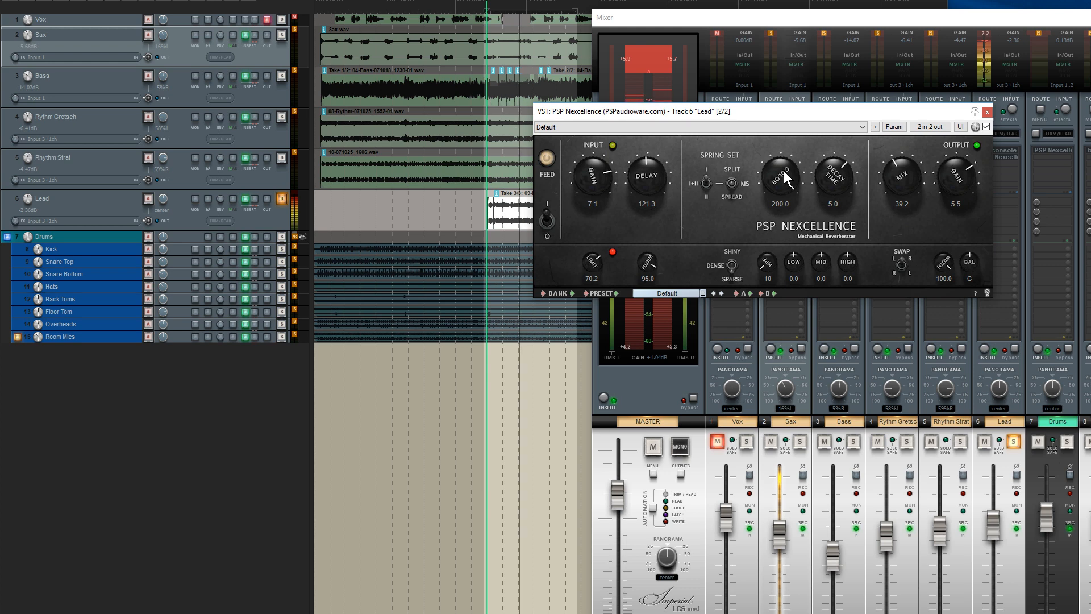
pyautogui.moveTo(783, 171); pyautogui.dragTo(818, 441)
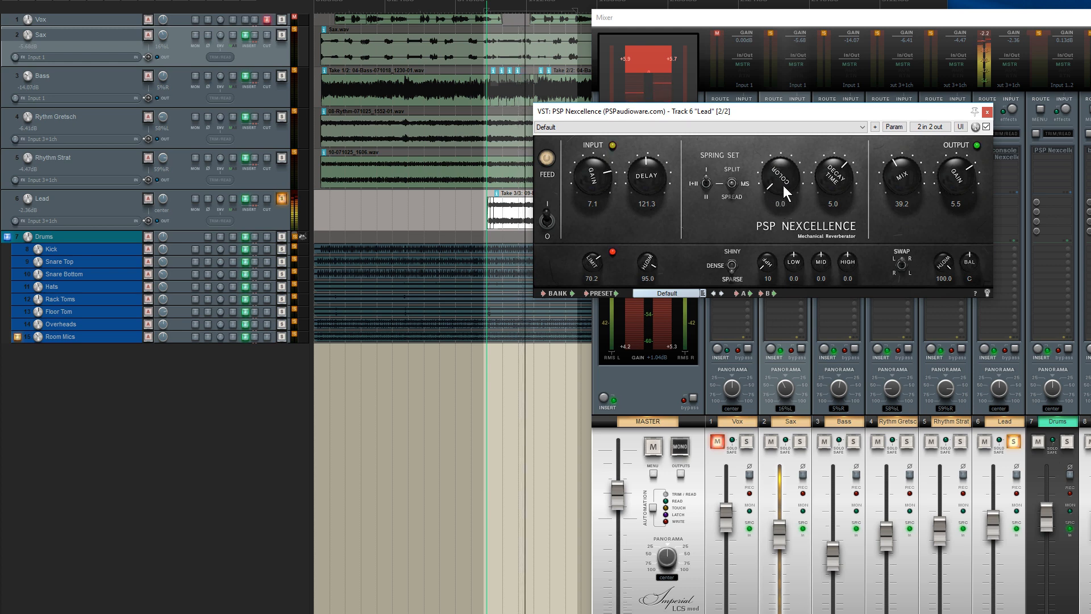
pyautogui.moveTo(782, 183); pyautogui.dragTo(779, 139)
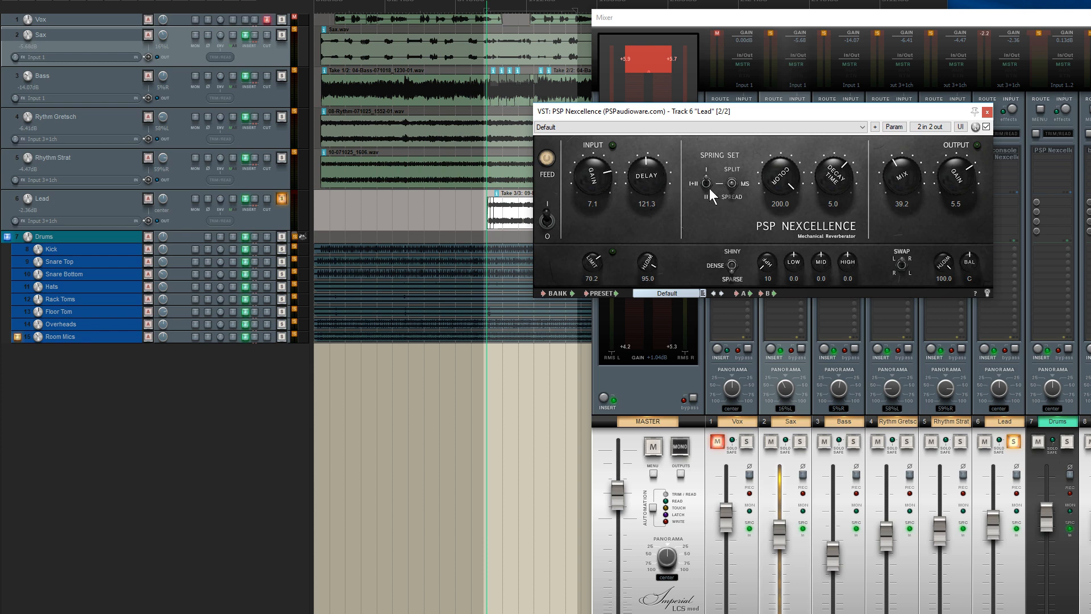
# Unsolo the Lead track and play the full mix from just before the lead clip
pyautogui.click(282, 199)
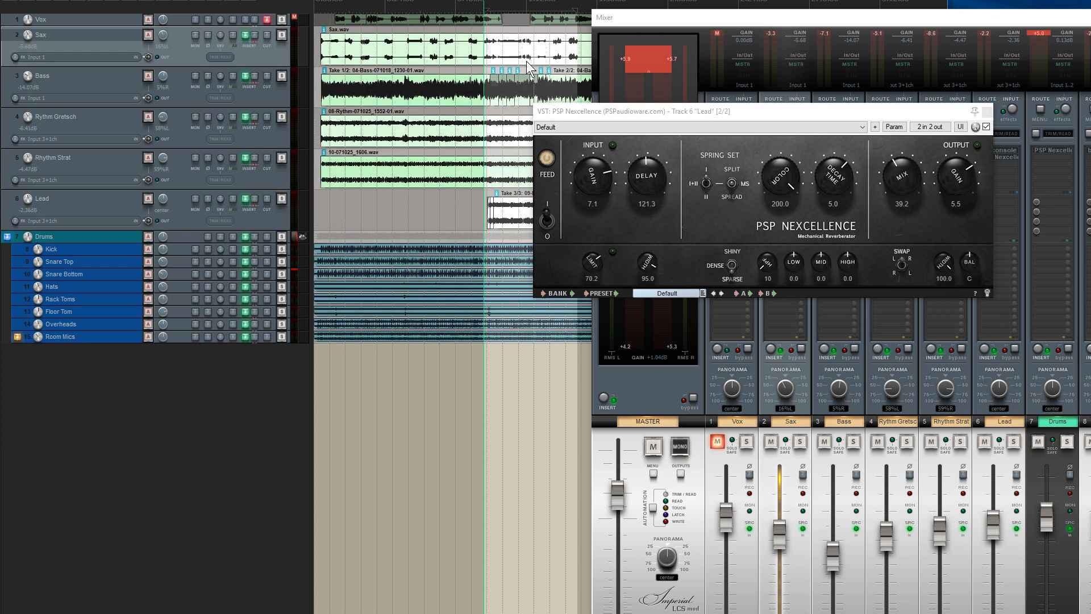
pyautogui.press('space')
pyautogui.moveTo(677, 108); pyautogui.dragTo(853, 98)
pyautogui.press('space')
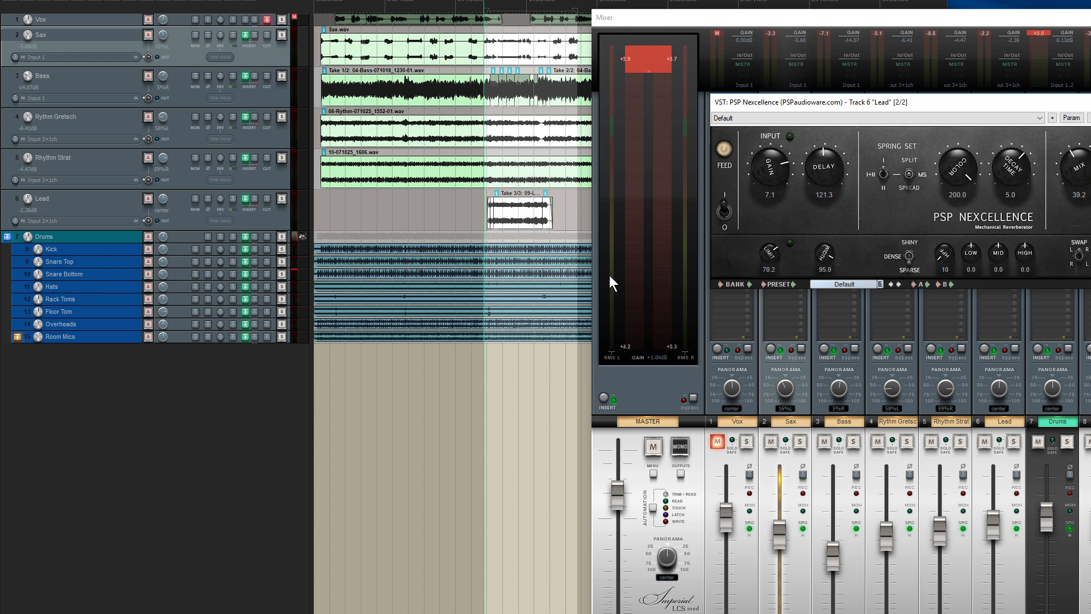
pyautogui.press('space')
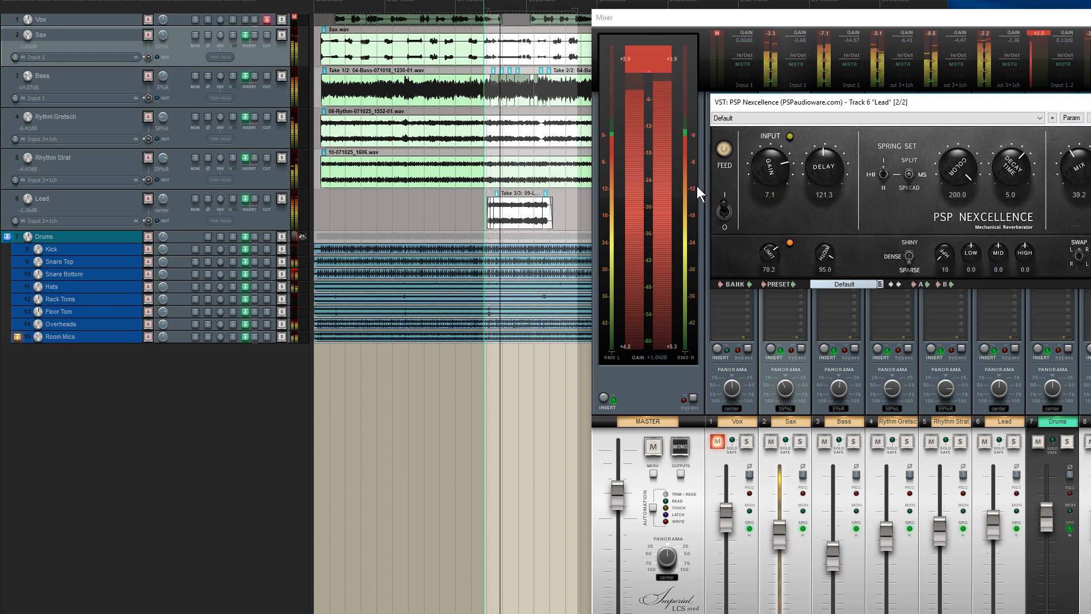
pyautogui.moveTo(770, 106); pyautogui.dragTo(661, 126)
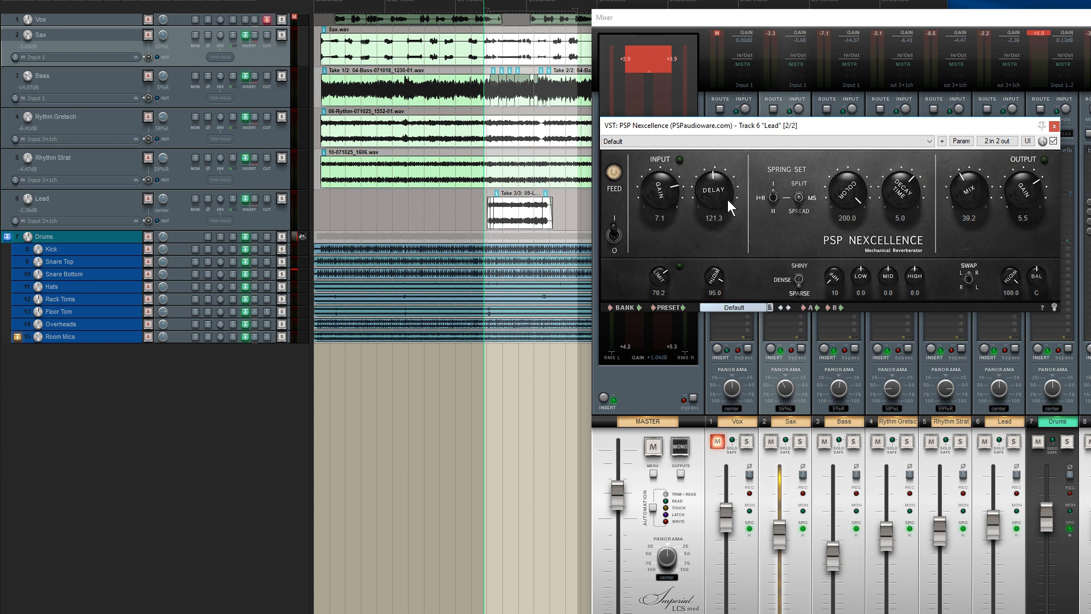
pyautogui.moveTo(806, 127); pyautogui.dragTo(763, 180)
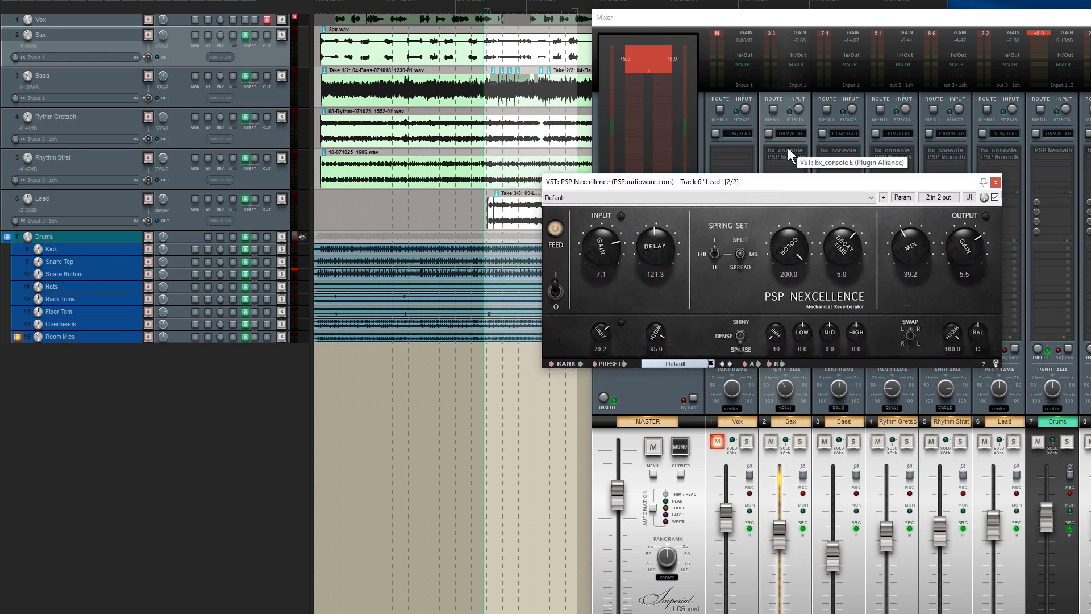
pyautogui.moveTo(637, 183)
pyautogui.mouseDown()
pyautogui.moveTo(631, 148)
pyautogui.moveTo(628, 165)
pyautogui.mouseUp()
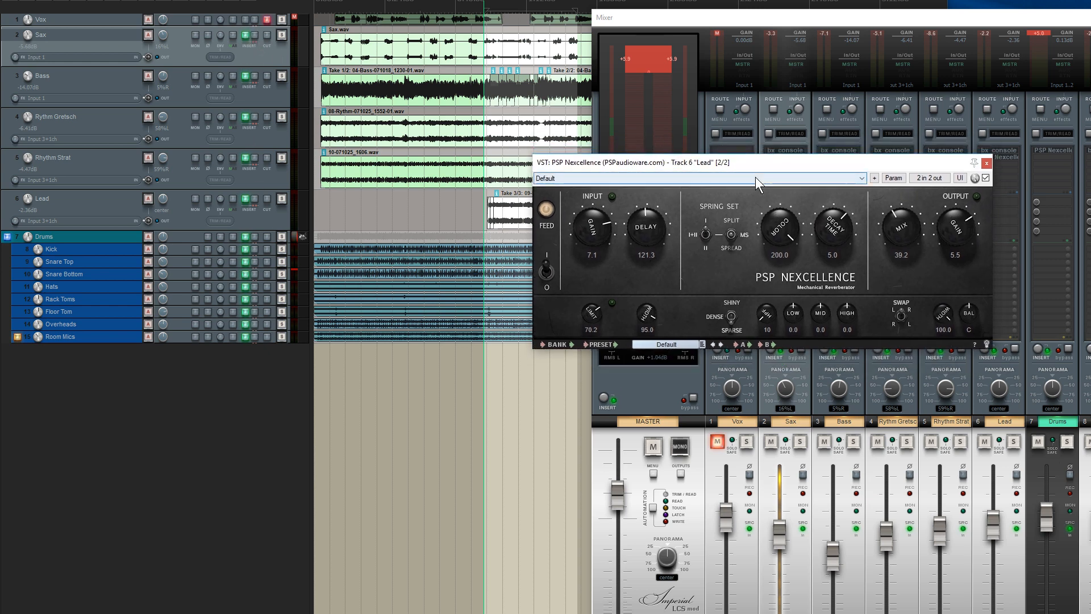
pyautogui.moveTo(762, 166); pyautogui.dragTo(735, 114)
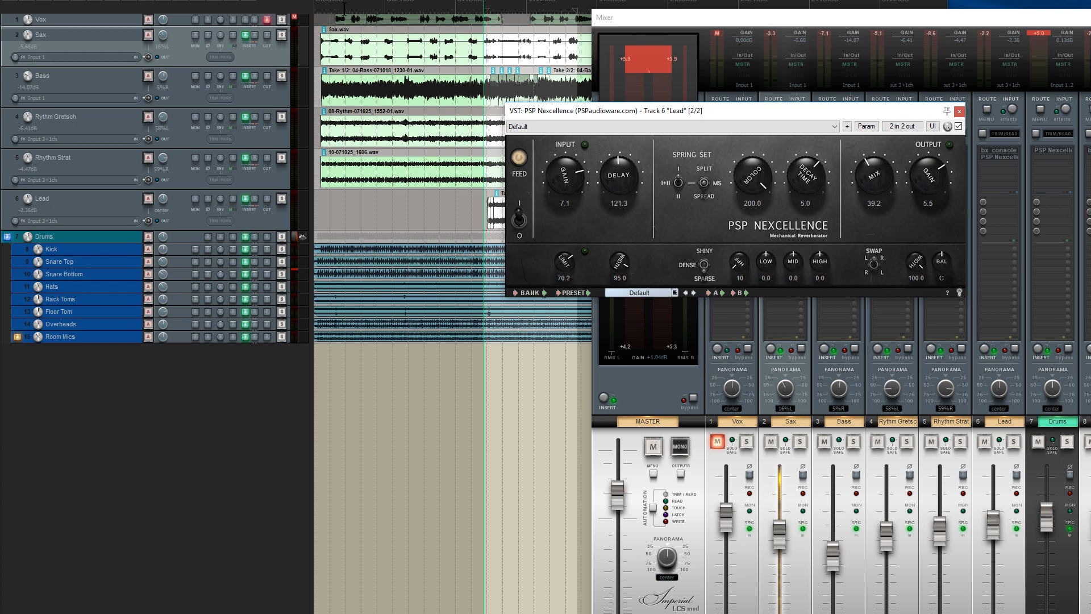
# Play a short stretch of the full mix from near the start of the timeline
pyautogui.click(324, 9)
pyautogui.press('space')
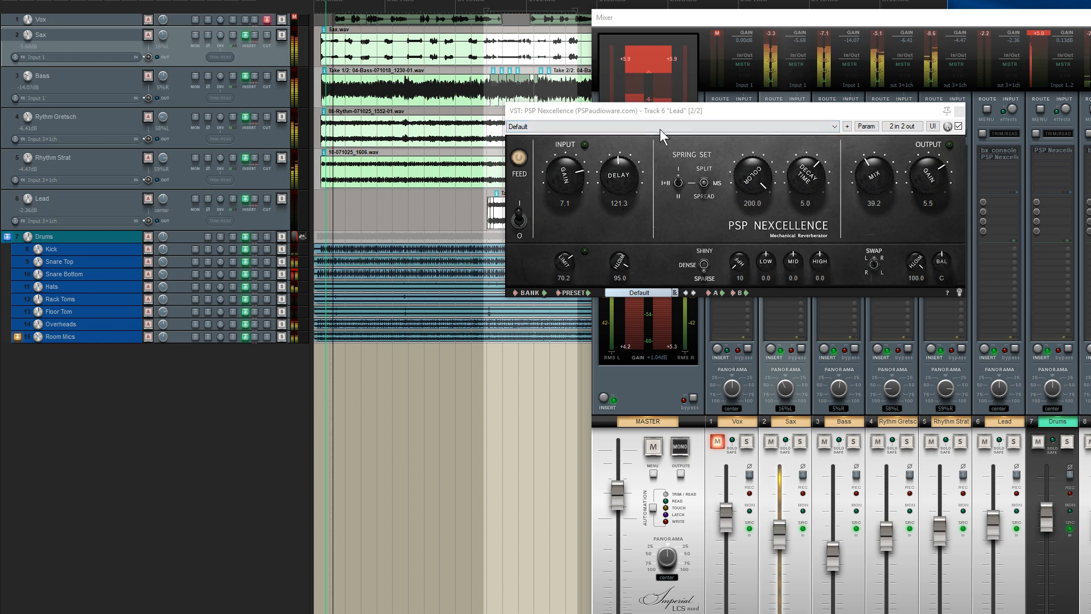
pyautogui.moveTo(731, 115); pyautogui.dragTo(725, 121)
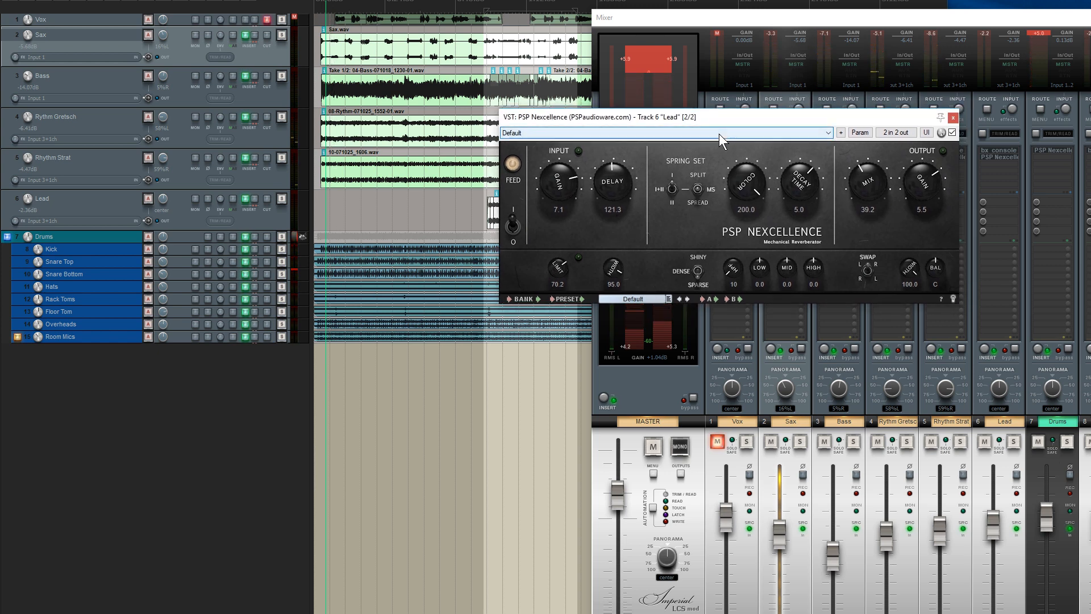